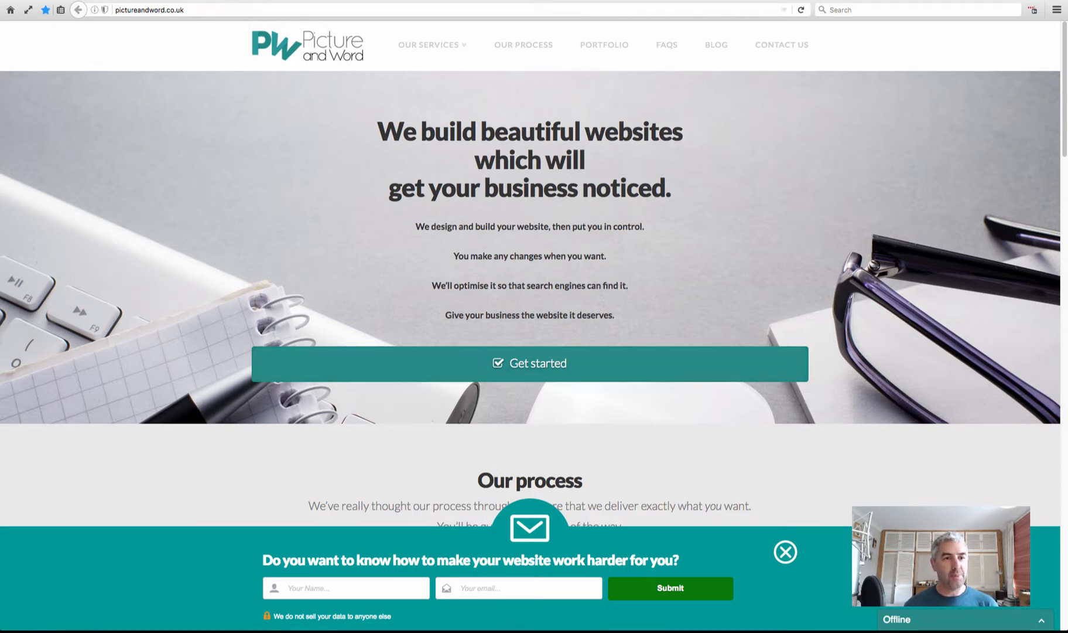
Switch to the Firefox tab showing the Picture and Word Dev WordPress Dashboard
{"action": "left_click", "coordinate": [223, 0]}
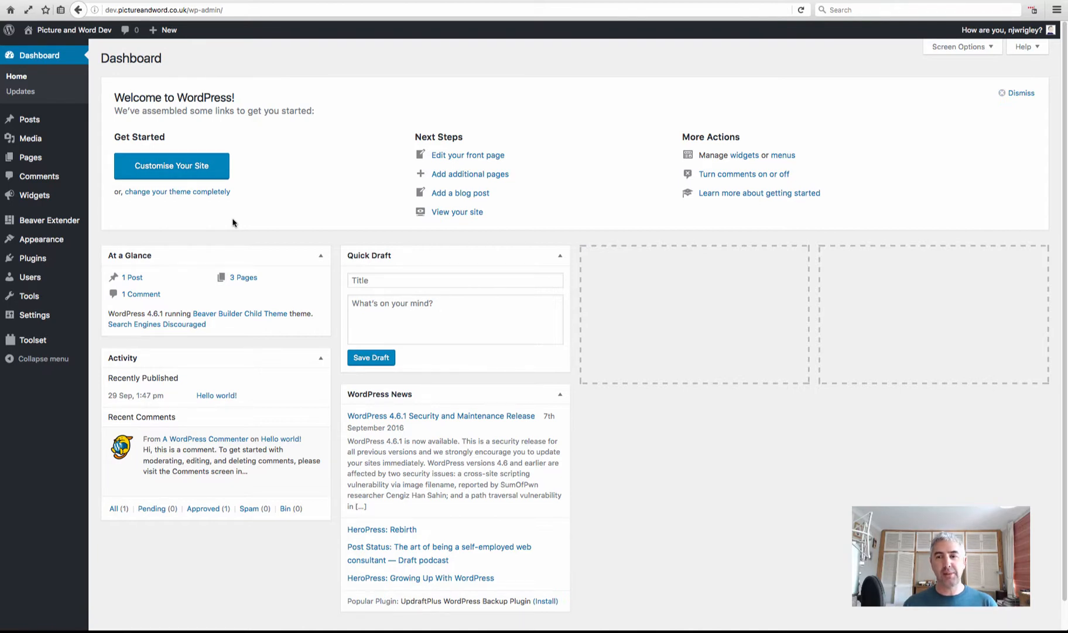
Start a new post type from Toolset > Post Types > Add New, ready to enter its plural name
{"action": "mouse_move", "coordinate": [27, 346]}
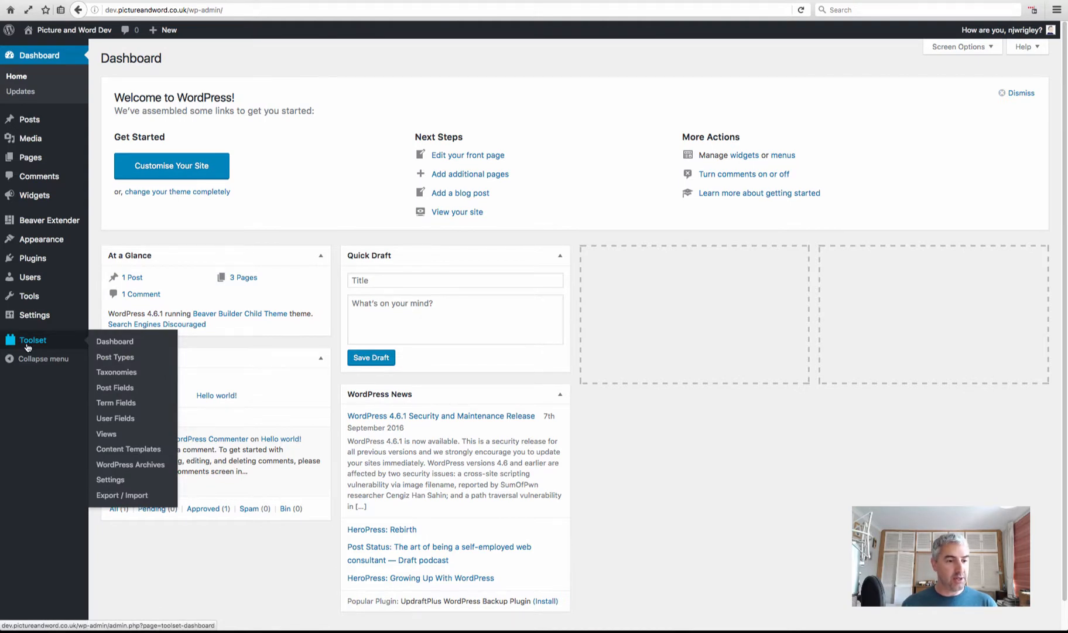
{"action": "left_click", "coordinate": [124, 359]}
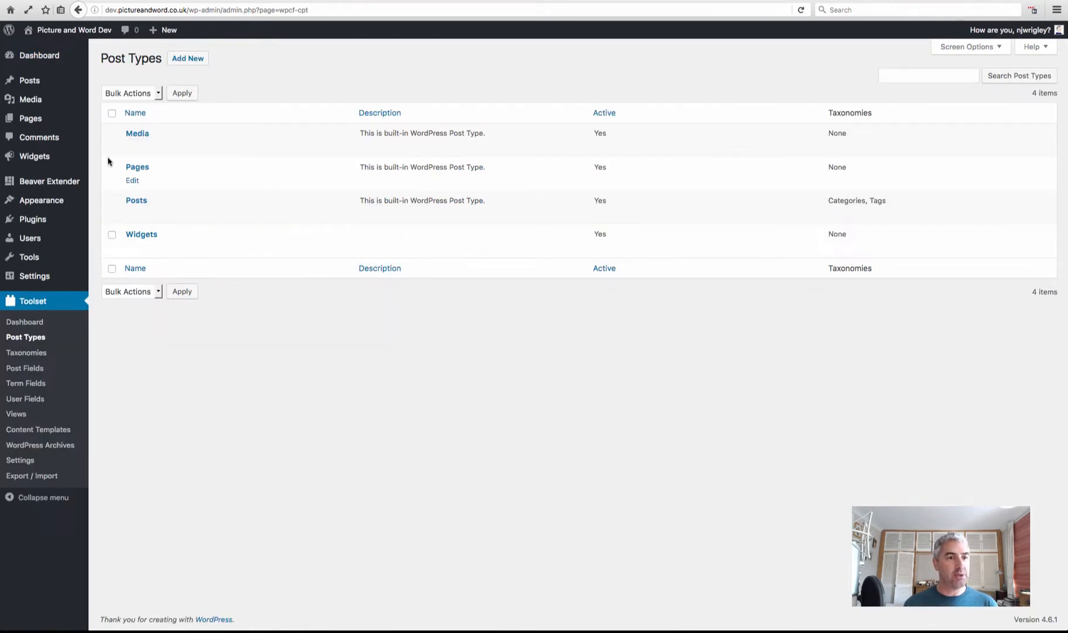
{"action": "left_click", "coordinate": [189, 59]}
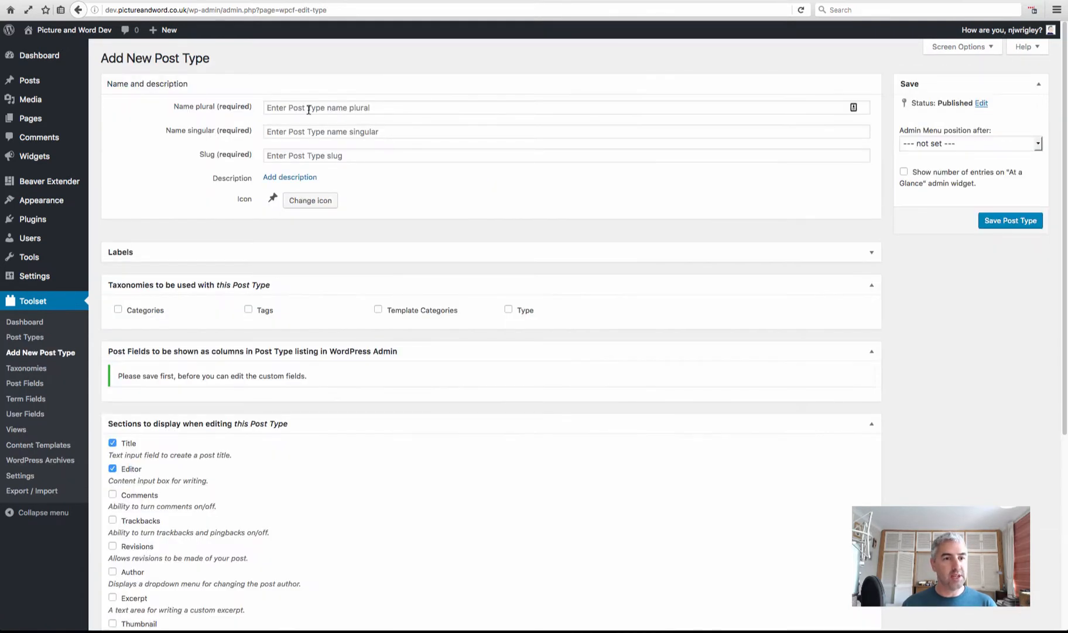
{"action": "left_click", "coordinate": [308, 110]}
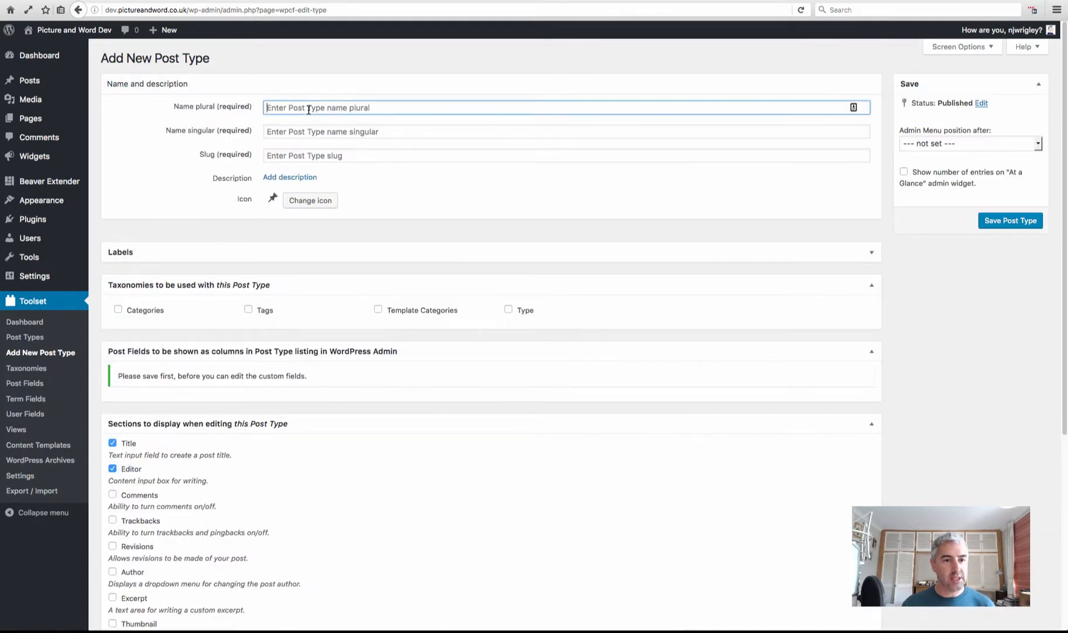
Name the post type Employees (singular Employee) and autofill the slug employee
{"action": "type", "text": "Emplo"}
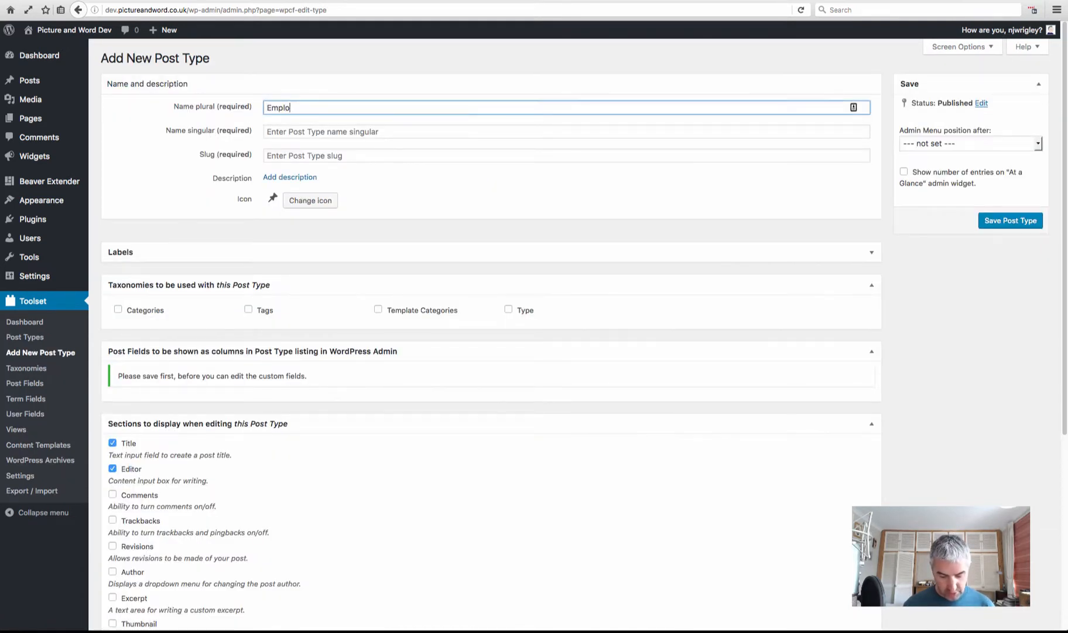
{"action": "type", "text": "ye"}
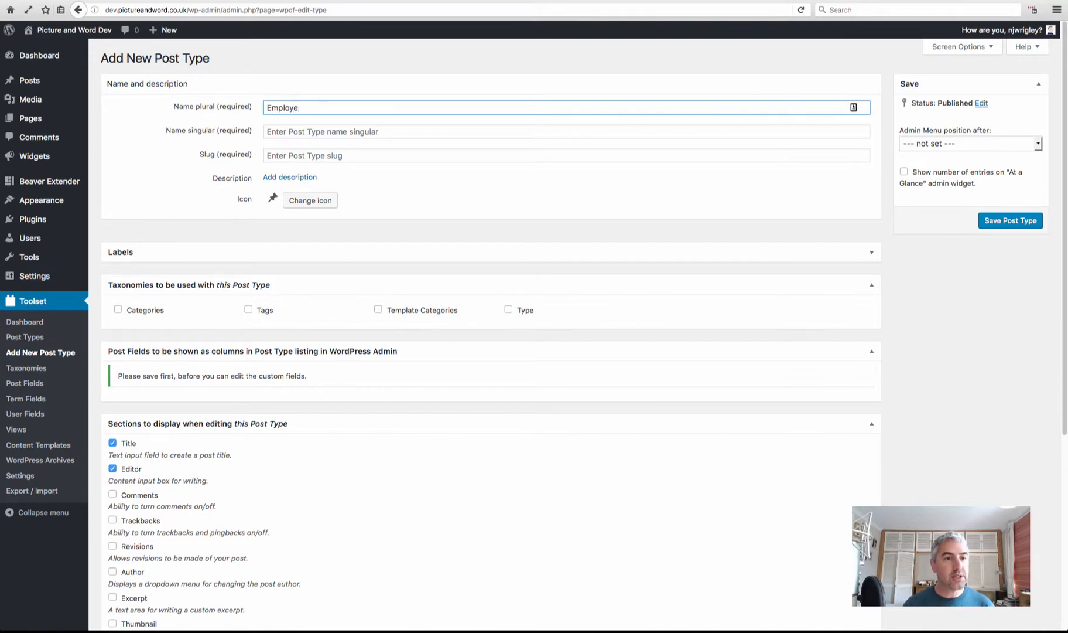
{"action": "type", "text": "es"}
{"action": "left_click", "coordinate": [337, 136]}
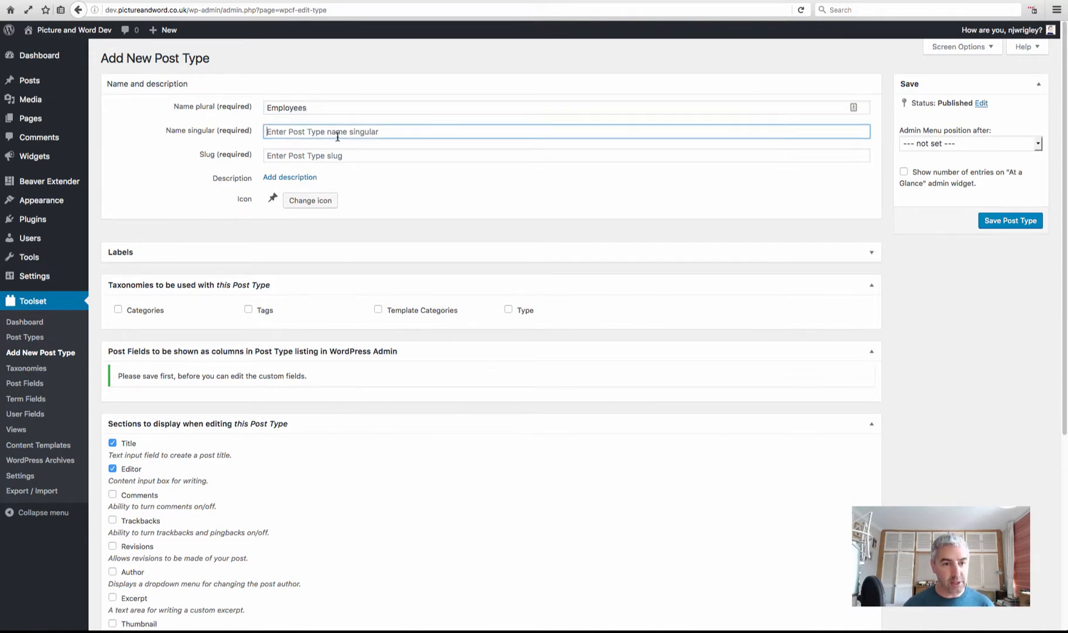
{"action": "type", "text": "Employe"}
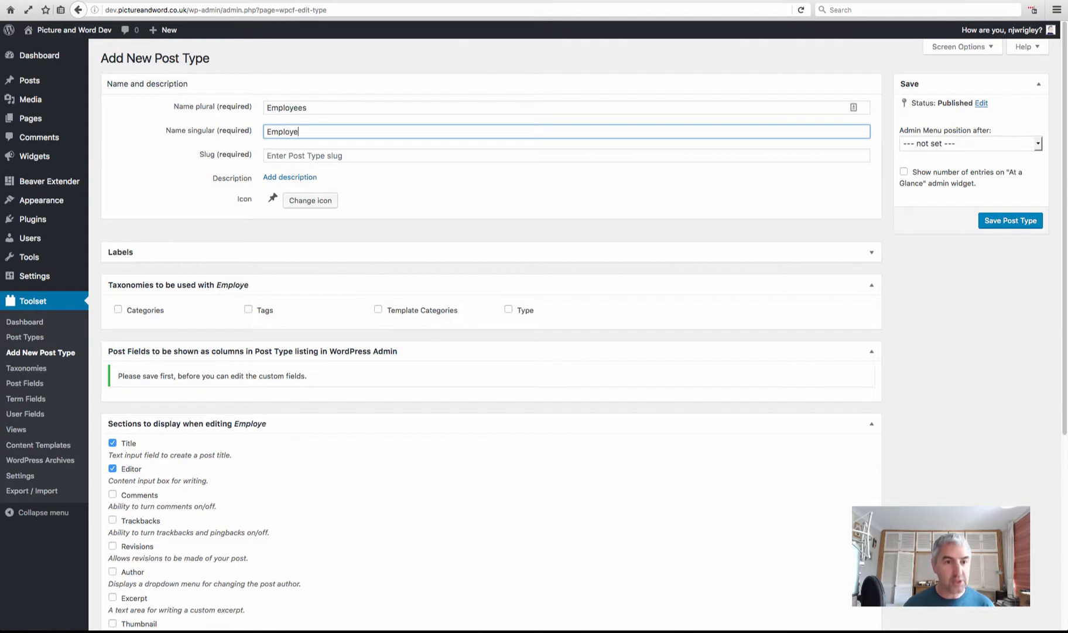
{"action": "type", "text": "e"}
{"action": "left_click", "coordinate": [413, 171]}
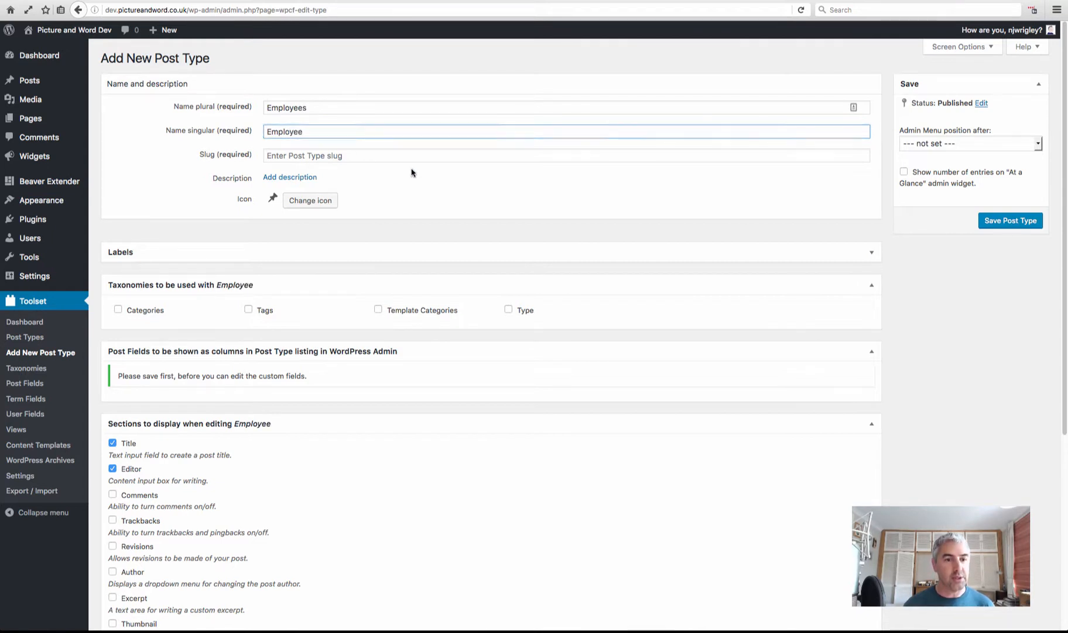
{"action": "left_click", "coordinate": [321, 156]}
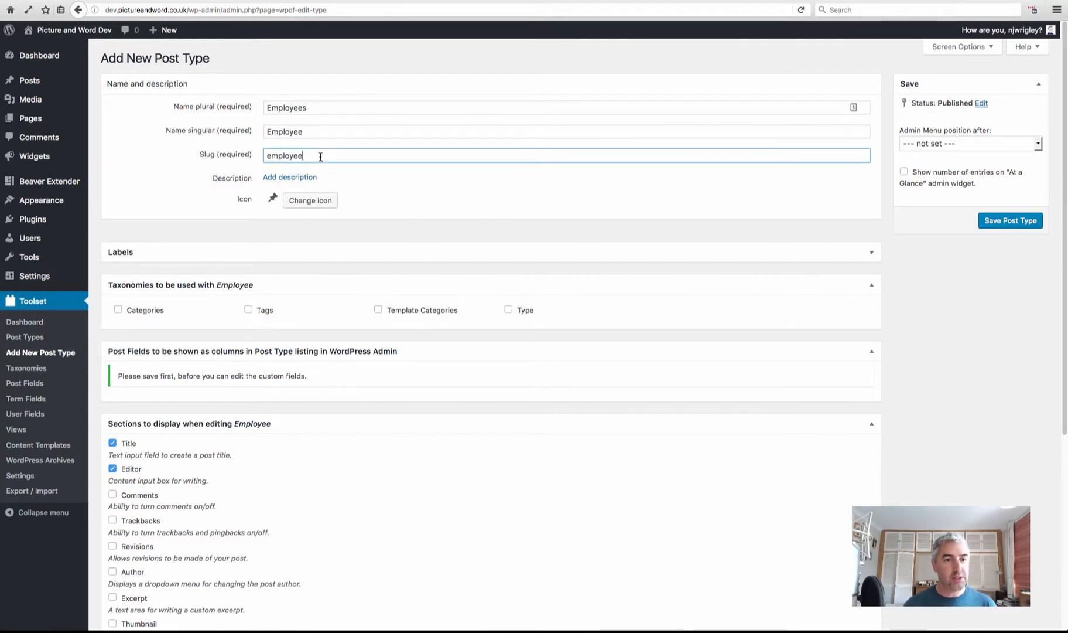
Give the Employees post type the 'groups' icon
{"action": "left_click", "coordinate": [299, 204]}
{"action": "scroll", "coordinate": [490, 302], "scroll_direction": "down", "scroll_amount": 10}
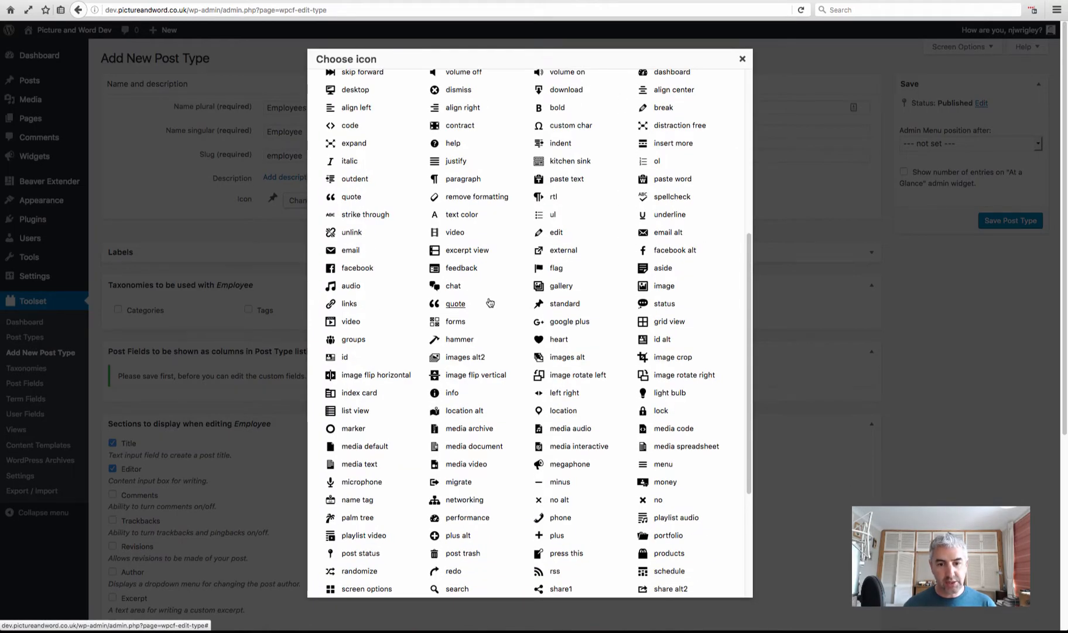
{"action": "scroll", "coordinate": [490, 302], "scroll_direction": "down", "scroll_amount": 5}
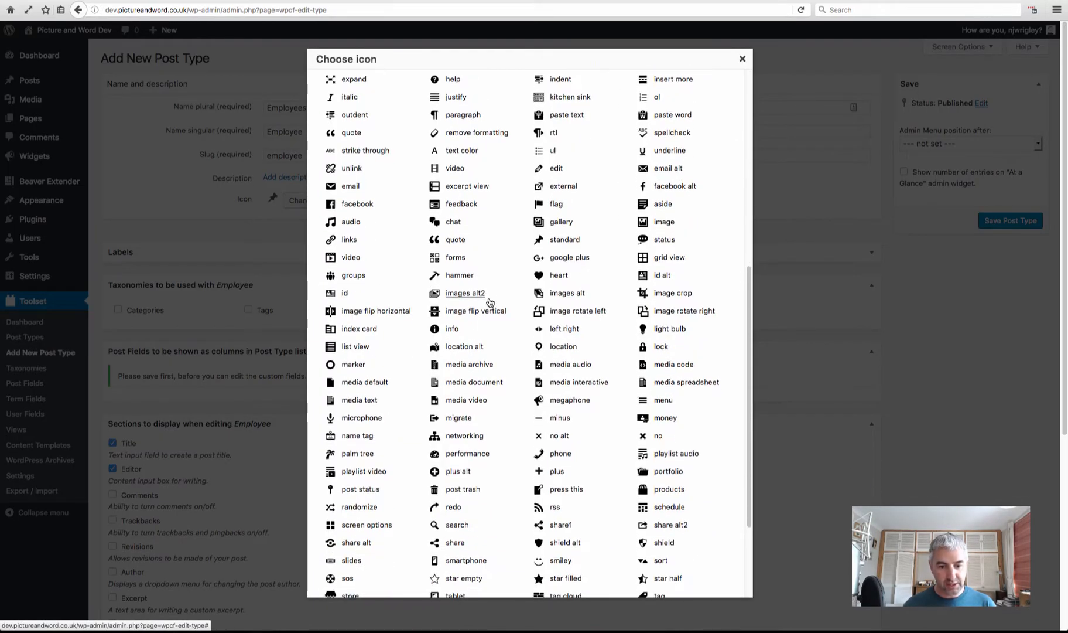
{"action": "scroll", "coordinate": [491, 302], "scroll_direction": "down", "scroll_amount": 1}
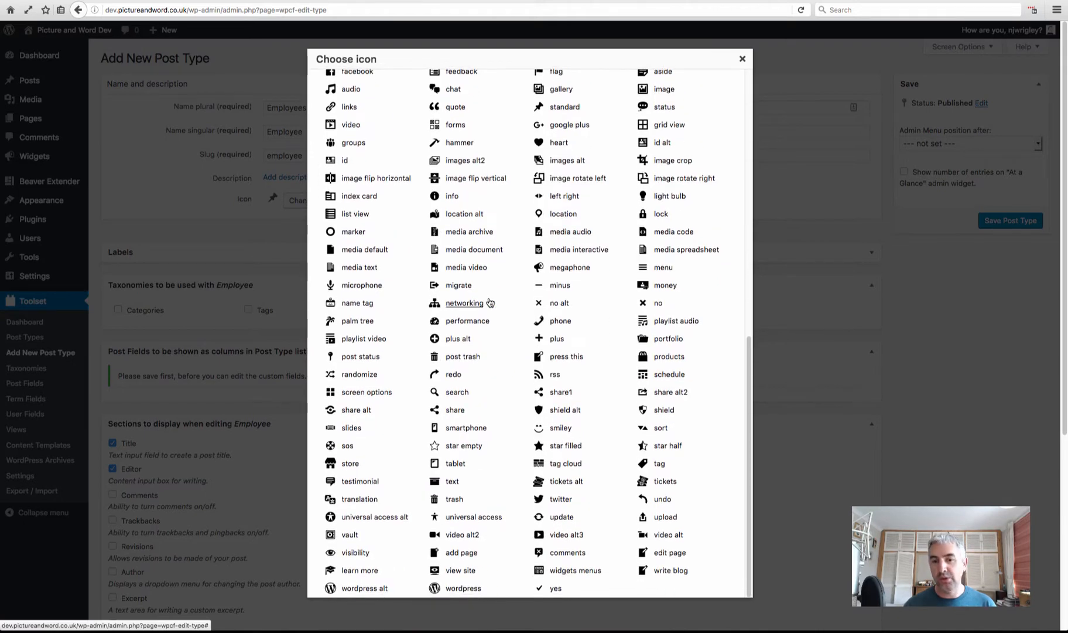
{"action": "scroll", "coordinate": [490, 302], "scroll_direction": "up", "scroll_amount": 2}
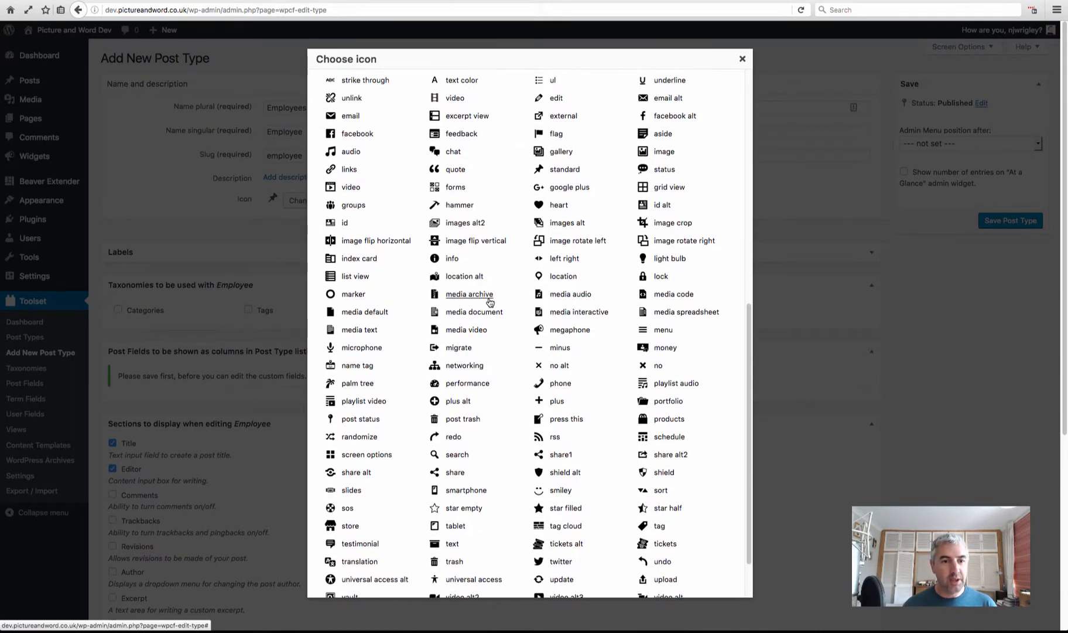
{"action": "left_click", "coordinate": [348, 205]}
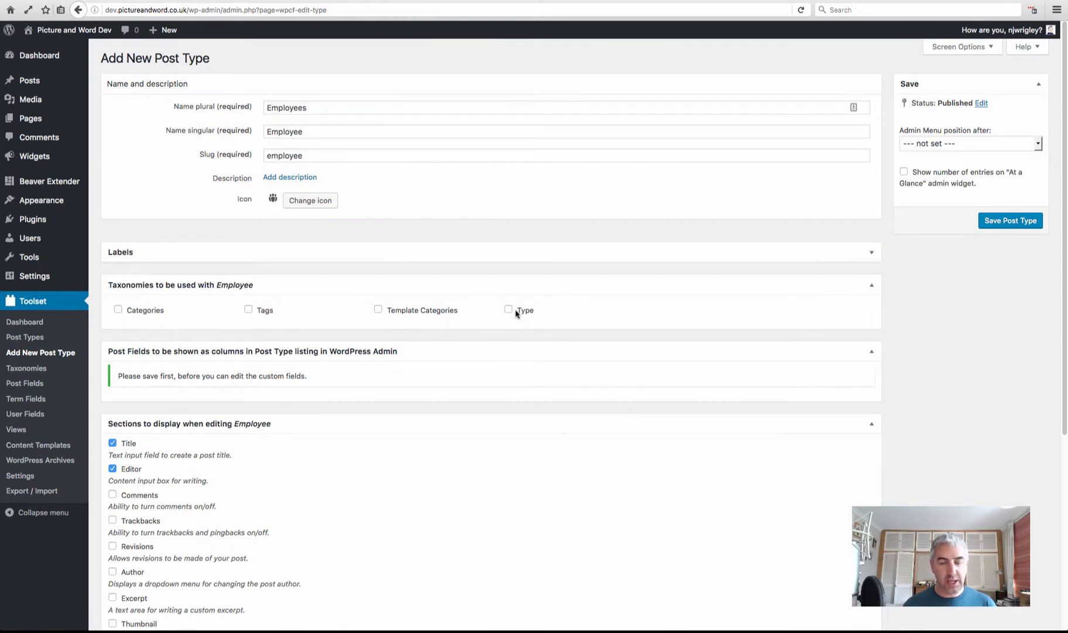
Uncheck Editor under Sections to display and save the Employees post type
{"action": "scroll", "coordinate": [260, 424], "scroll_direction": "down", "scroll_amount": 4}
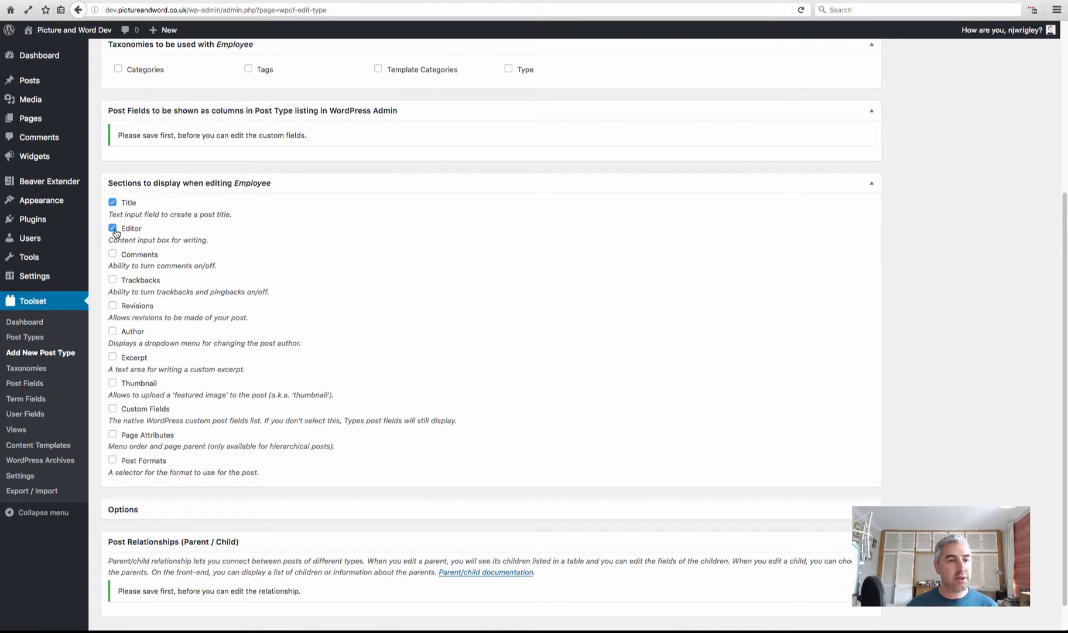
{"action": "left_click", "coordinate": [112, 227]}
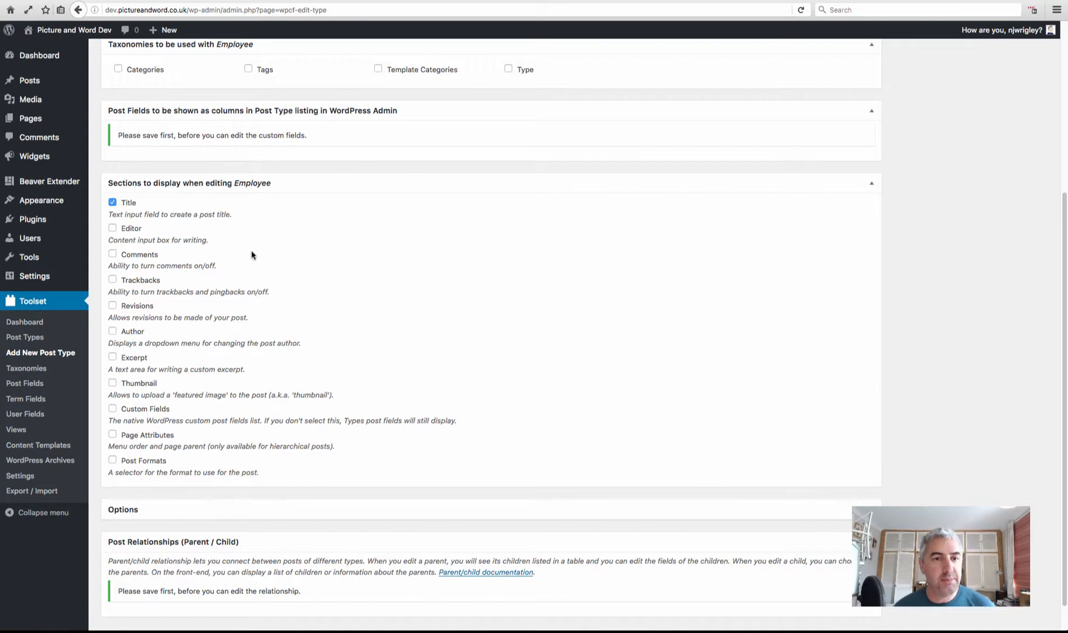
{"action": "scroll", "coordinate": [254, 253], "scroll_direction": "down", "scroll_amount": 1}
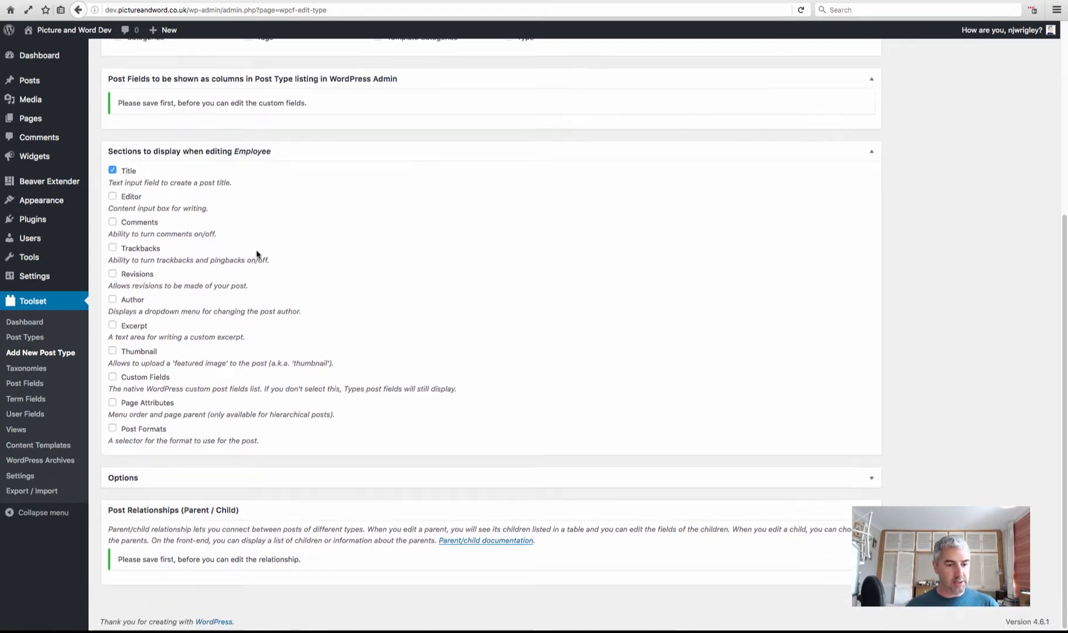
{"action": "scroll", "coordinate": [258, 255], "scroll_direction": "up", "scroll_amount": 5}
{"action": "left_click", "coordinate": [1034, 222]}
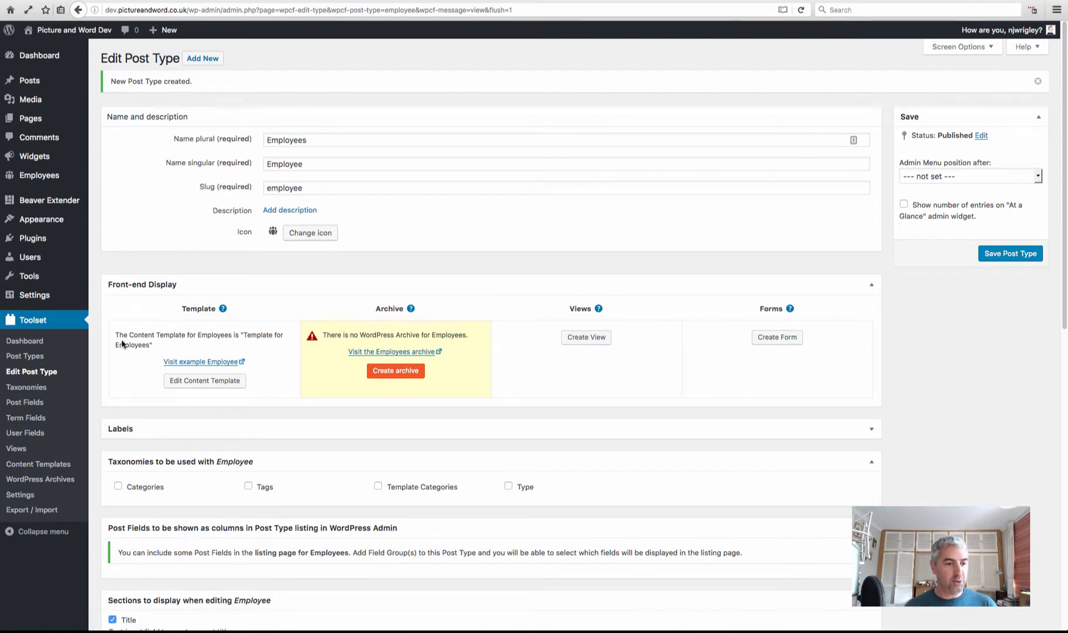
Create a new Toolset post field group named 'Employee field group' and save it
{"action": "left_click", "coordinate": [26, 403]}
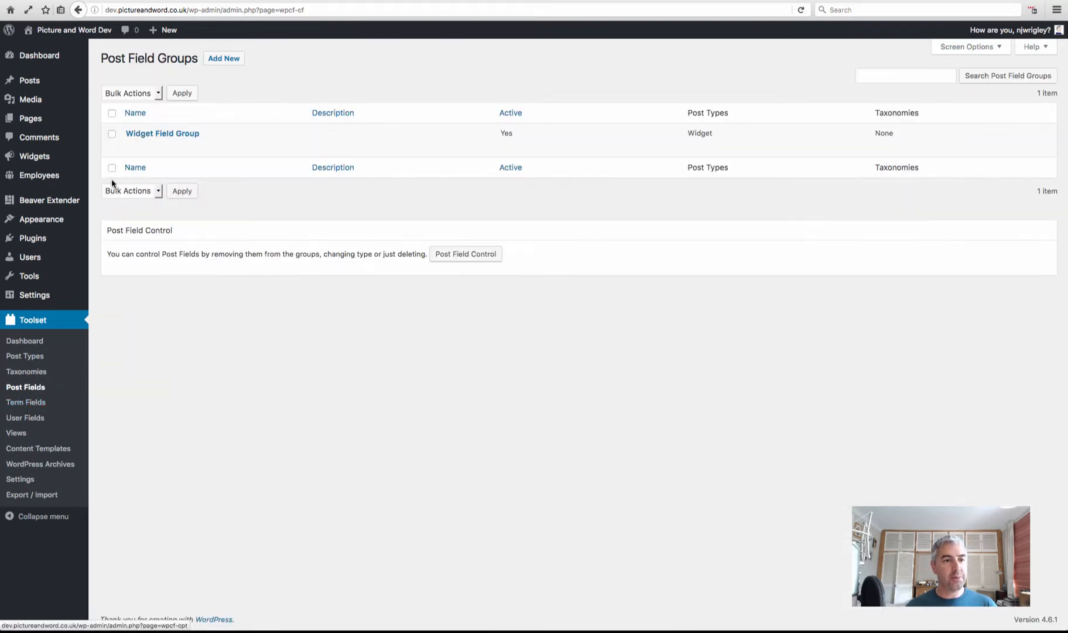
{"action": "left_click", "coordinate": [223, 59]}
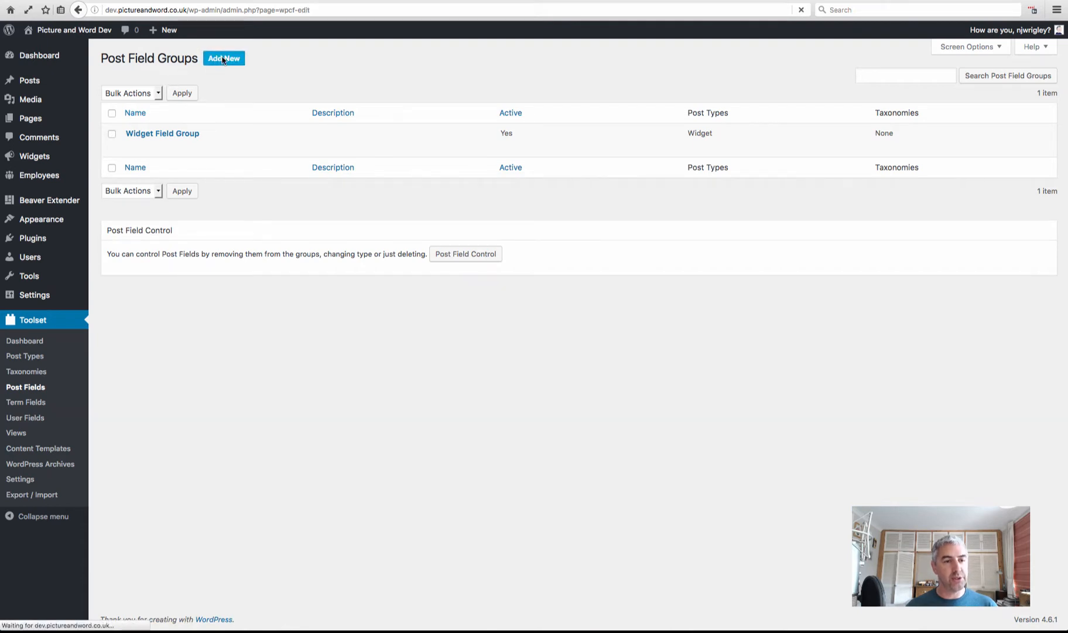
{"action": "left_click", "coordinate": [326, 109]}
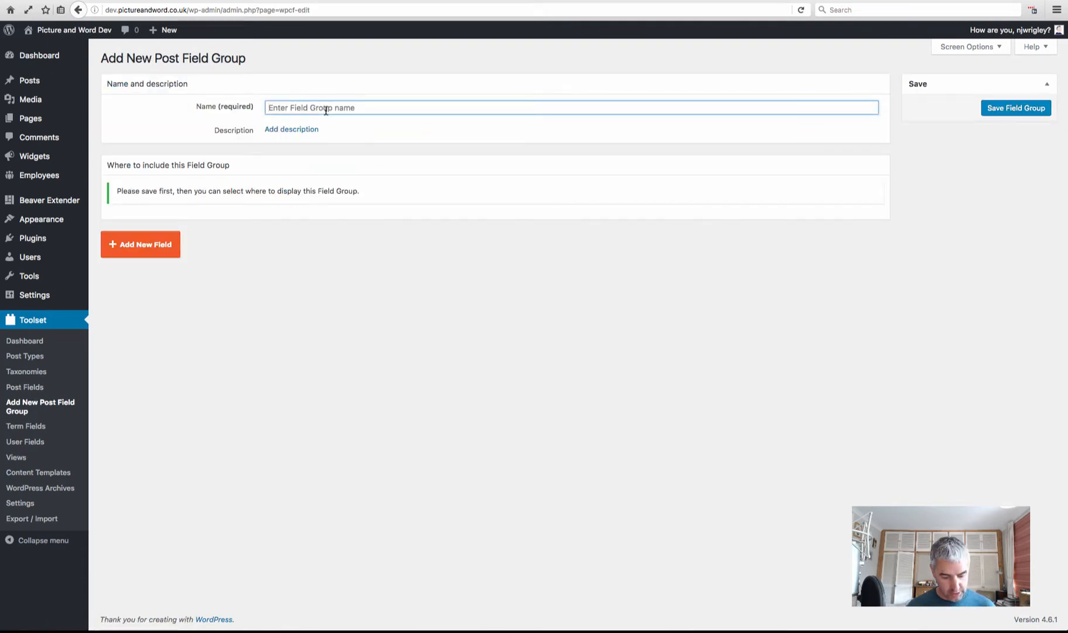
{"action": "type", "text": "Employee "}
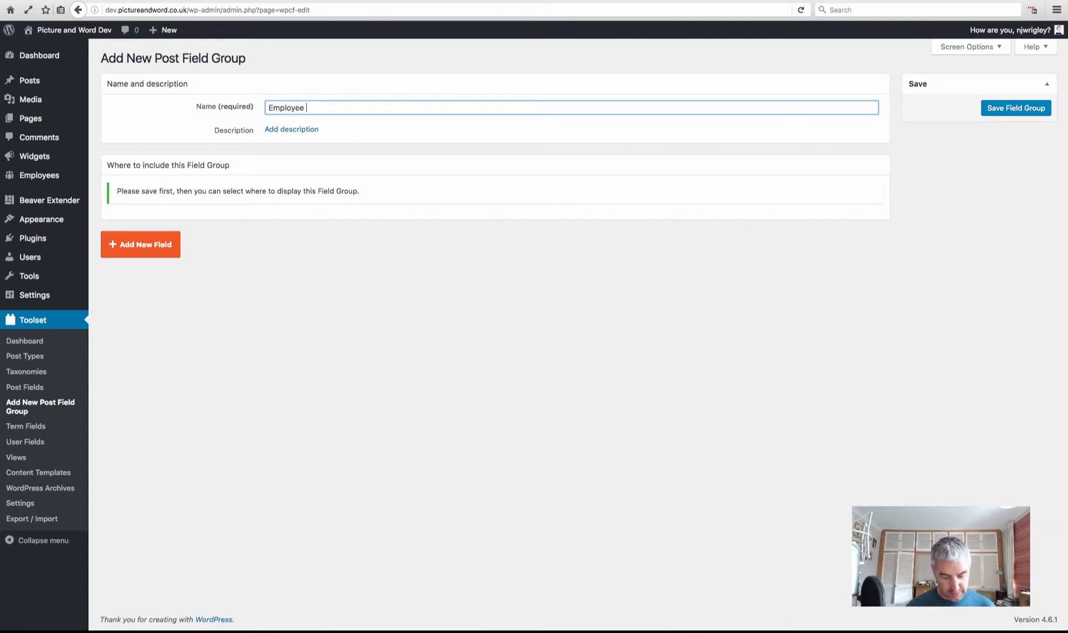
{"action": "type", "text": "field "}
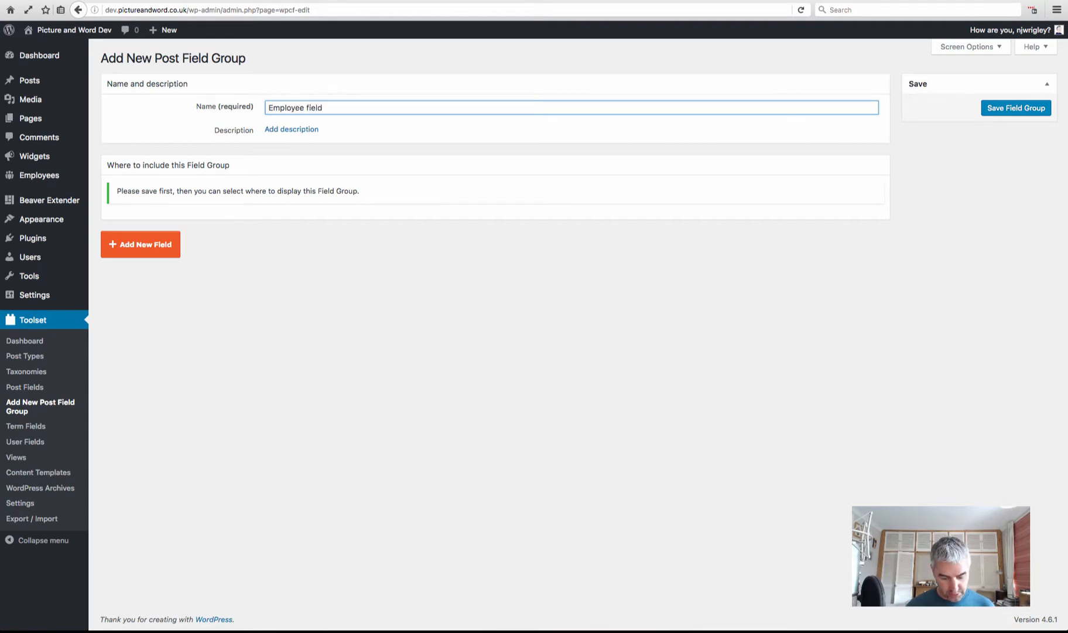
{"action": "type", "text": "group"}
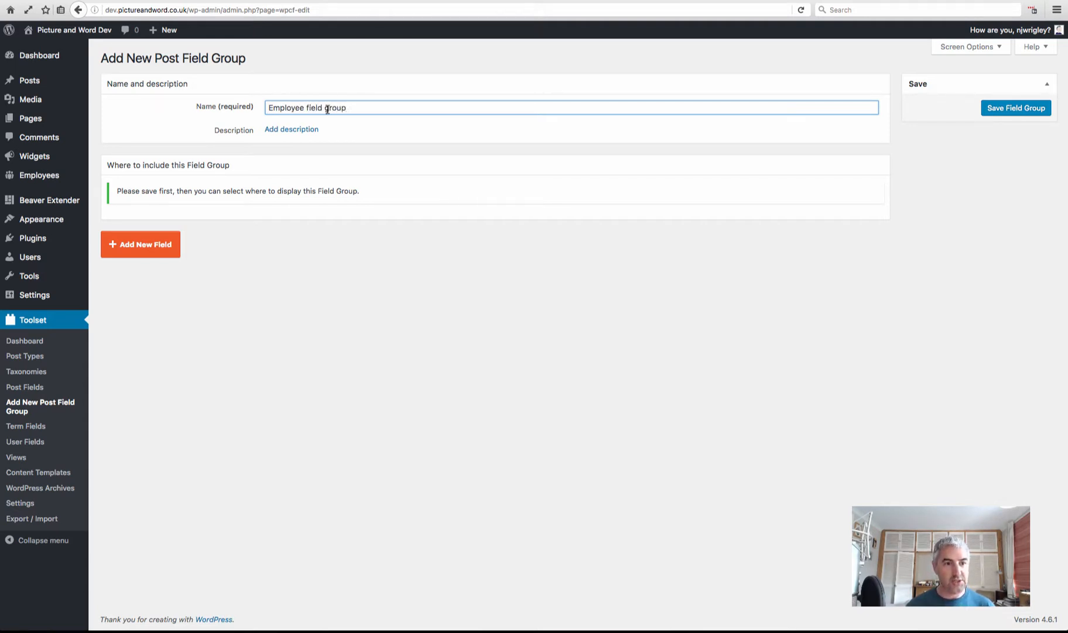
{"action": "left_click", "coordinate": [1023, 109]}
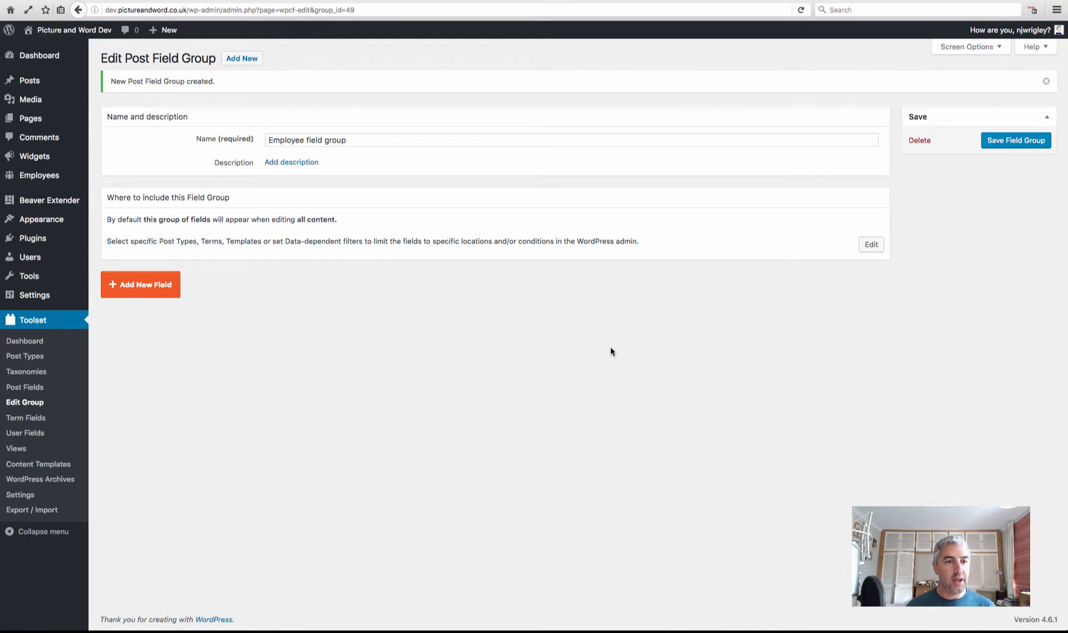
Assign the Employee field group to the Employees post type and begin adding a new field
{"action": "left_click", "coordinate": [870, 246]}
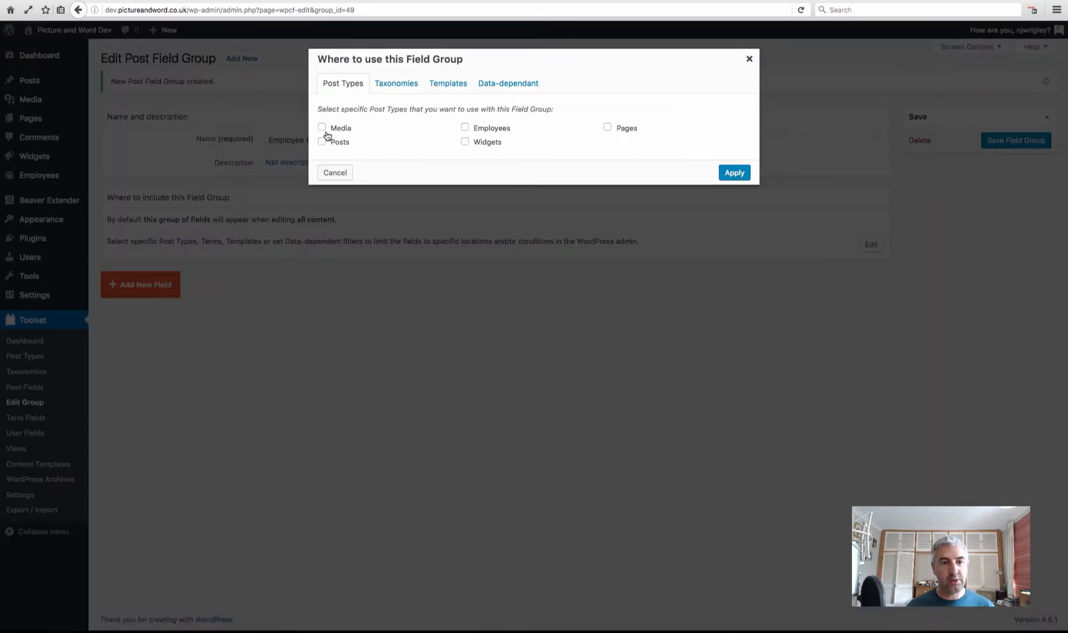
{"action": "left_click", "coordinate": [465, 128]}
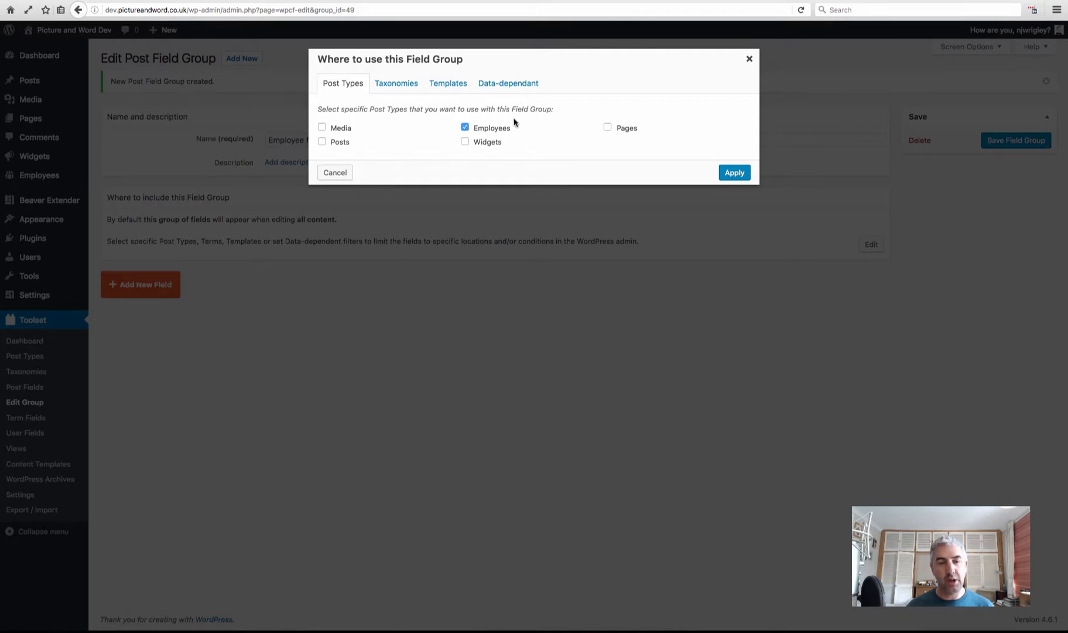
{"action": "left_click", "coordinate": [743, 176]}
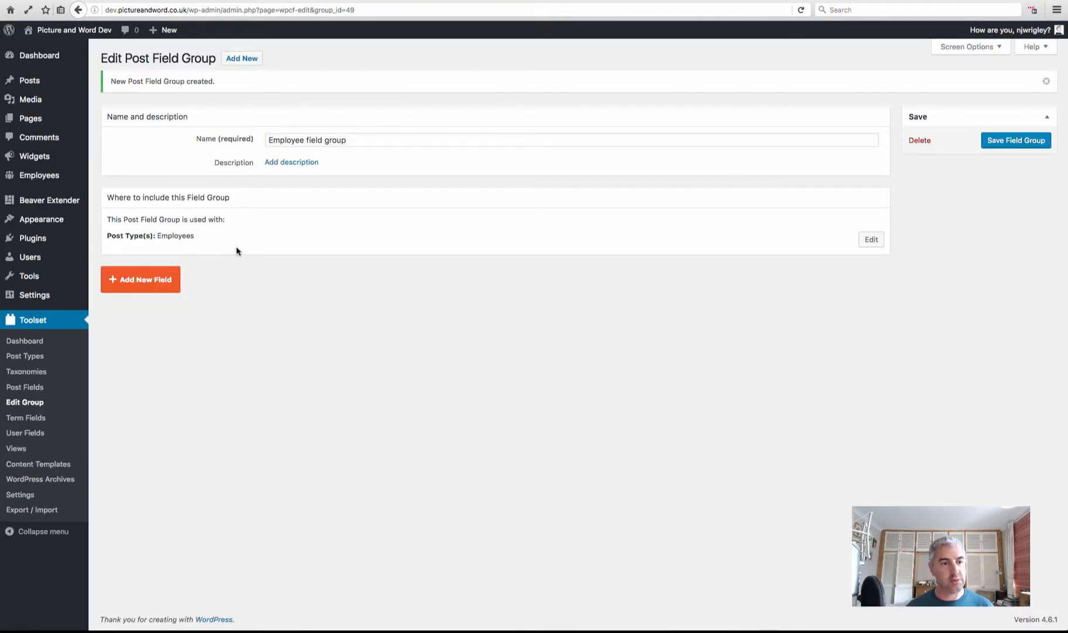
{"action": "left_click", "coordinate": [149, 279]}
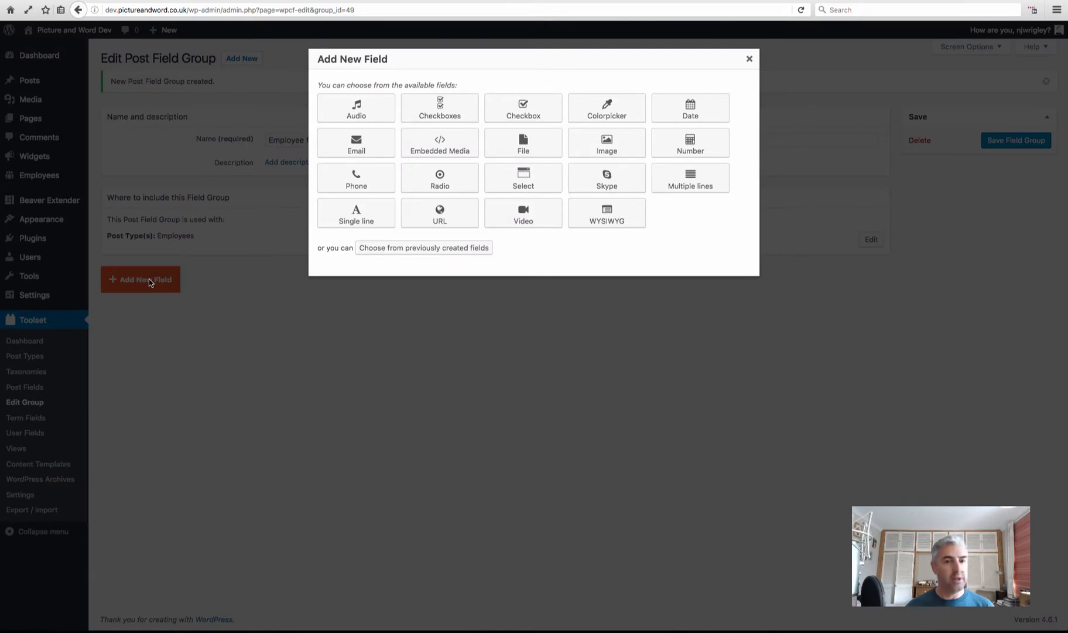
Add a required single-line field 'Employees name' with slug employees-name
{"action": "left_click", "coordinate": [355, 213]}
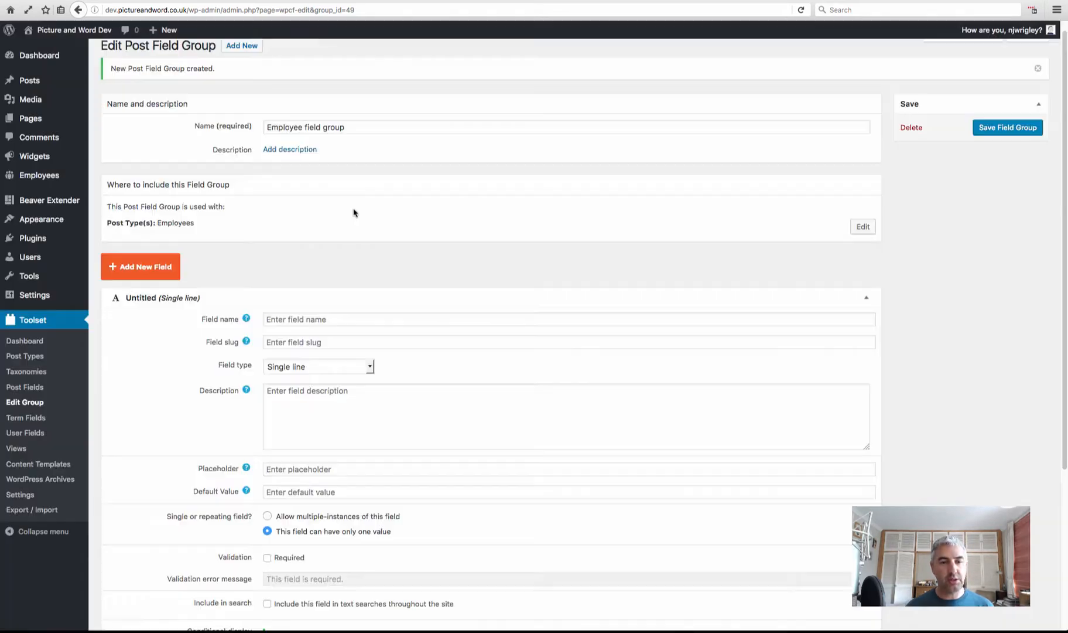
{"action": "left_click", "coordinate": [340, 106]}
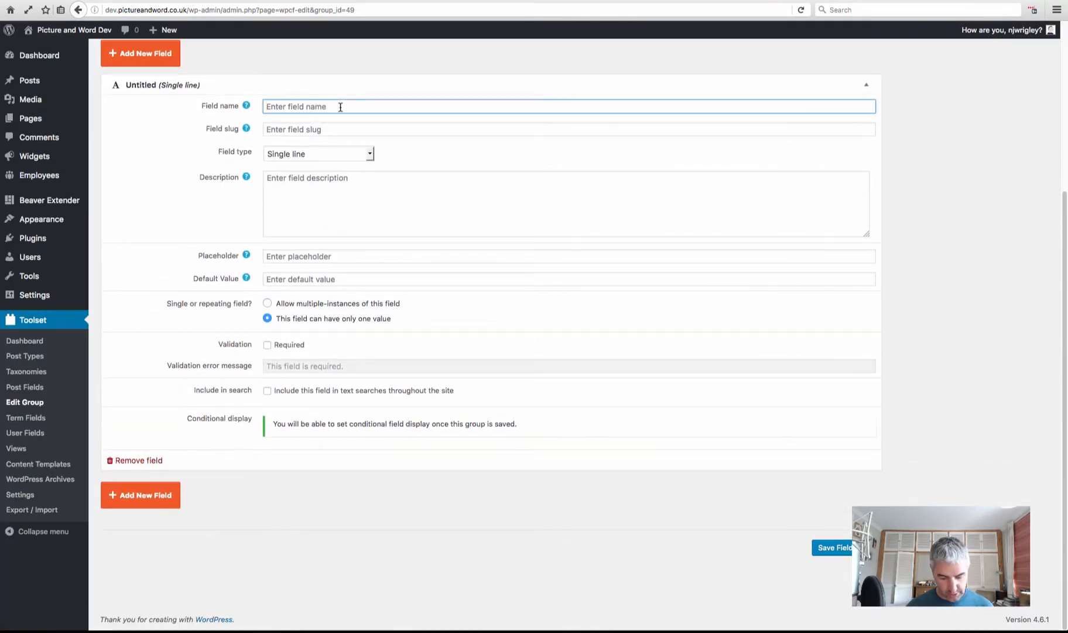
{"action": "type", "text": "Empl"}
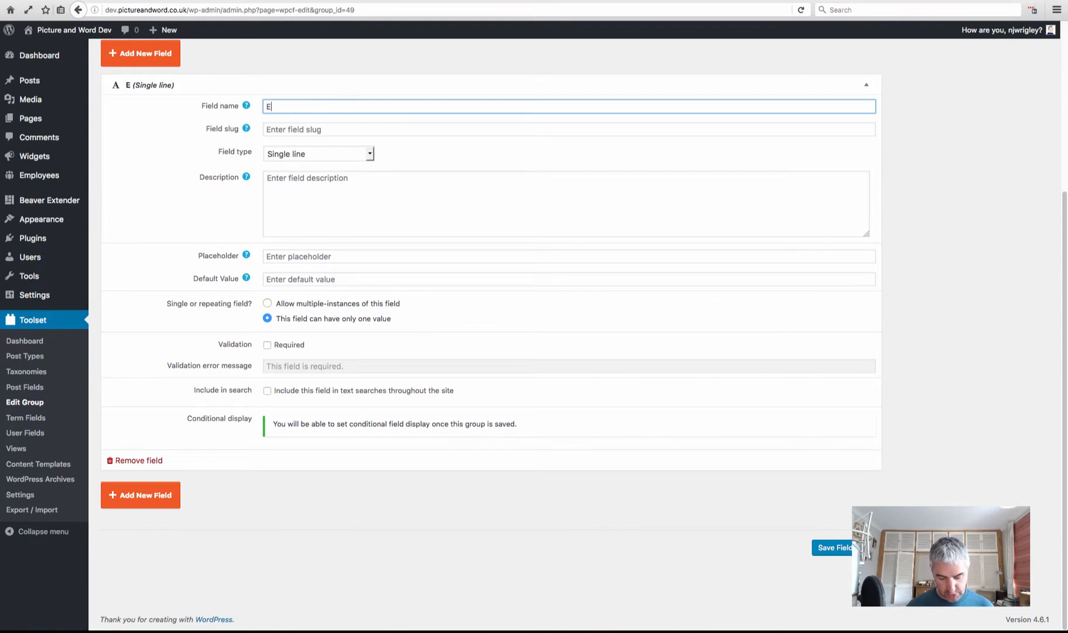
{"action": "type", "text": "yee"}
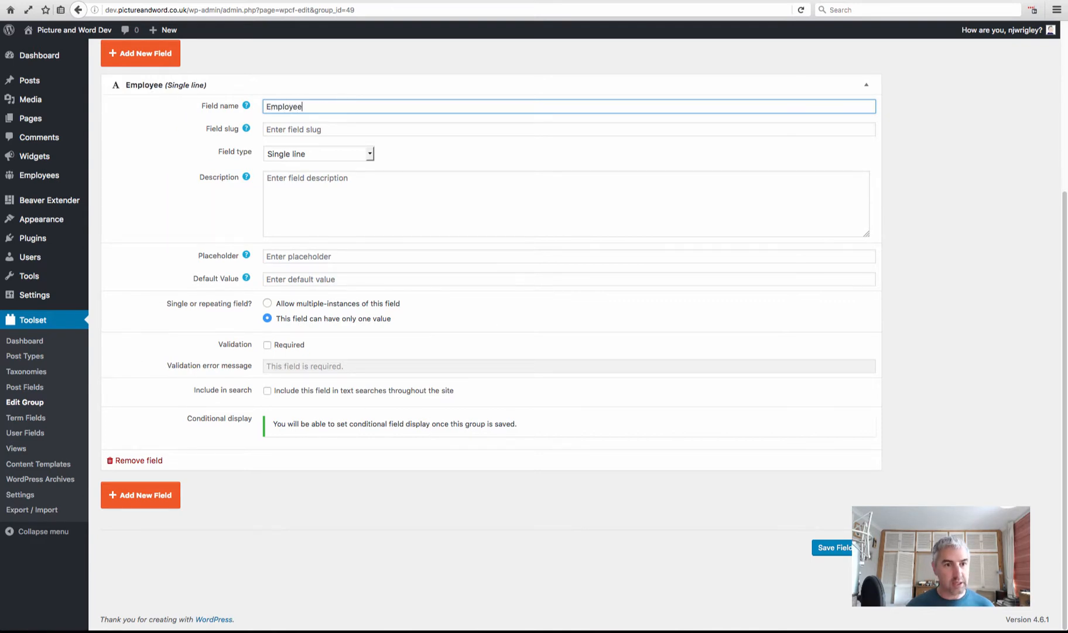
{"action": "type", "text": "s name"}
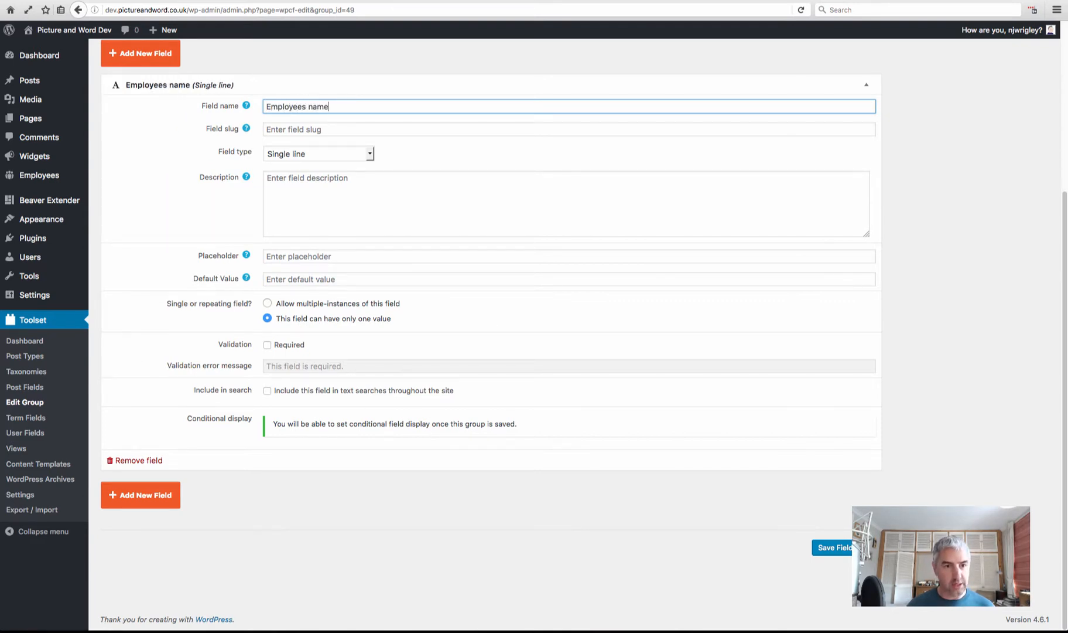
{"action": "left_click", "coordinate": [367, 130]}
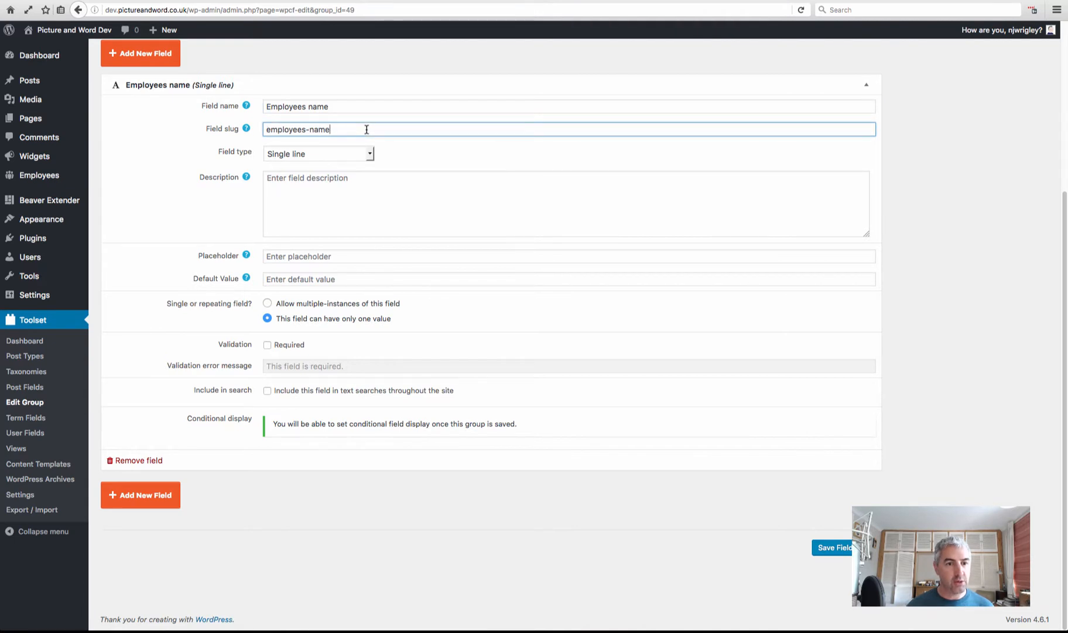
{"action": "left_click", "coordinate": [267, 345]}
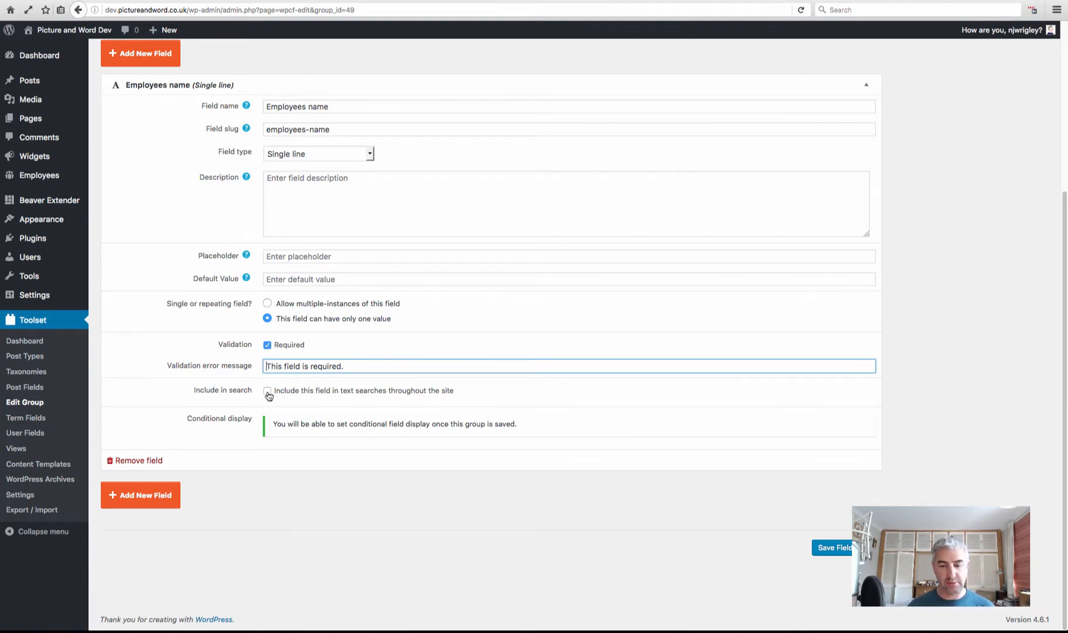
{"action": "left_click", "coordinate": [133, 497]}
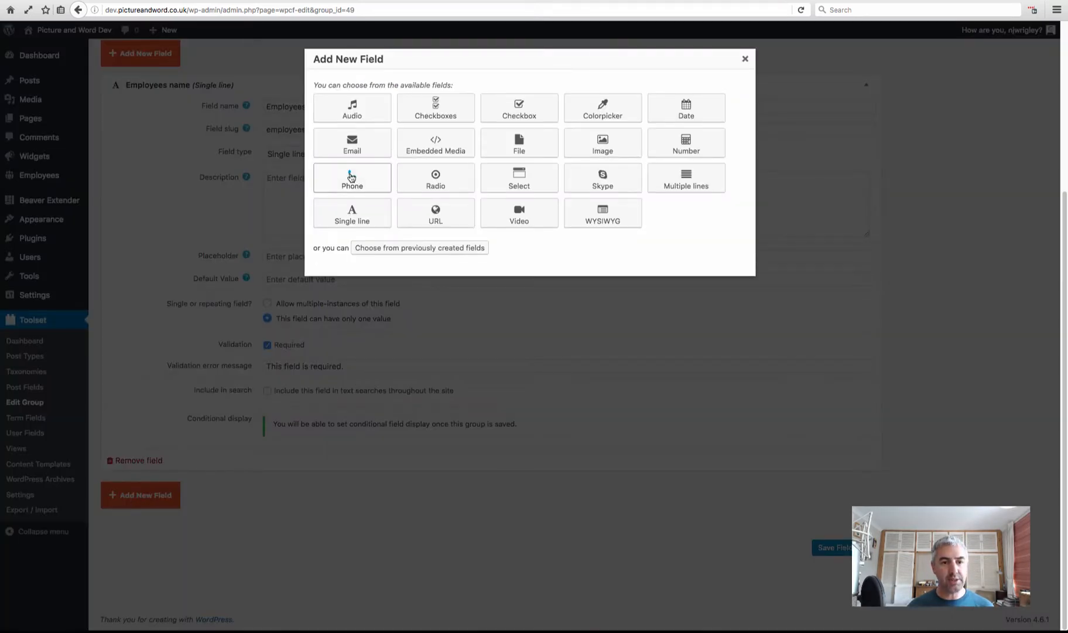
Add a required Phone field 'Employee direct line', then add an Image field
{"action": "left_click", "coordinate": [360, 180]}
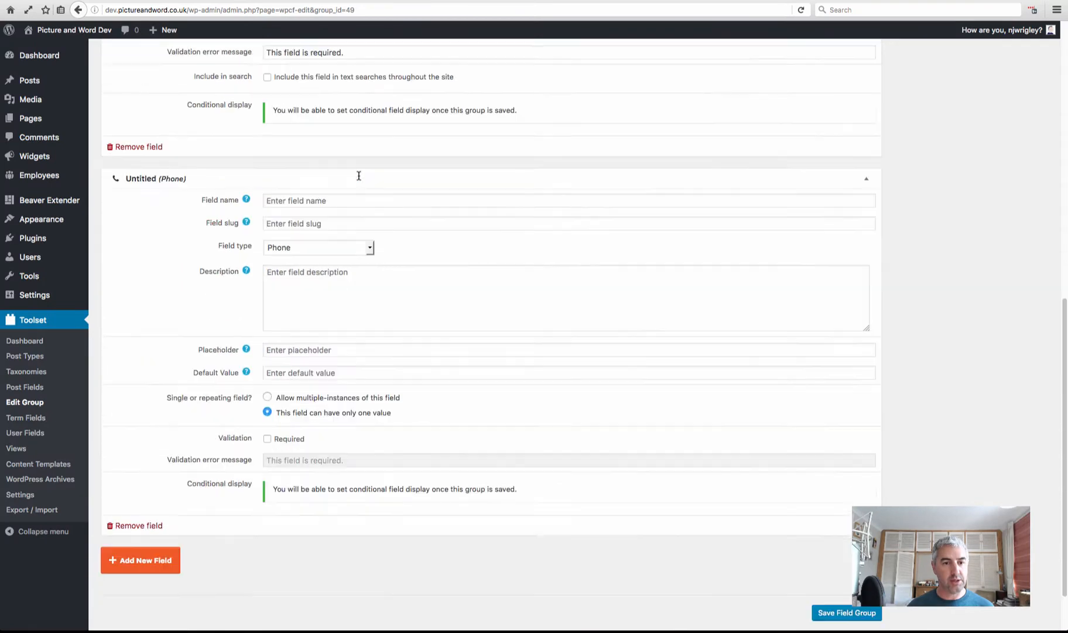
{"action": "left_click", "coordinate": [337, 135]}
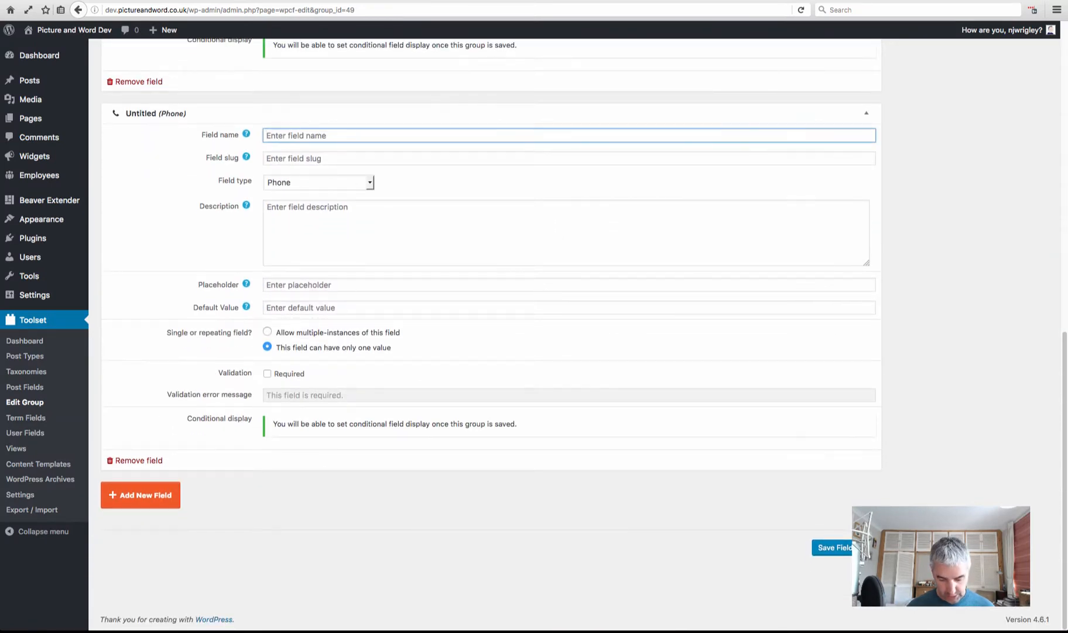
{"action": "type", "text": "P"}
{"action": "key", "text": "BackSpace"}
{"action": "type", "text": "Employe"}
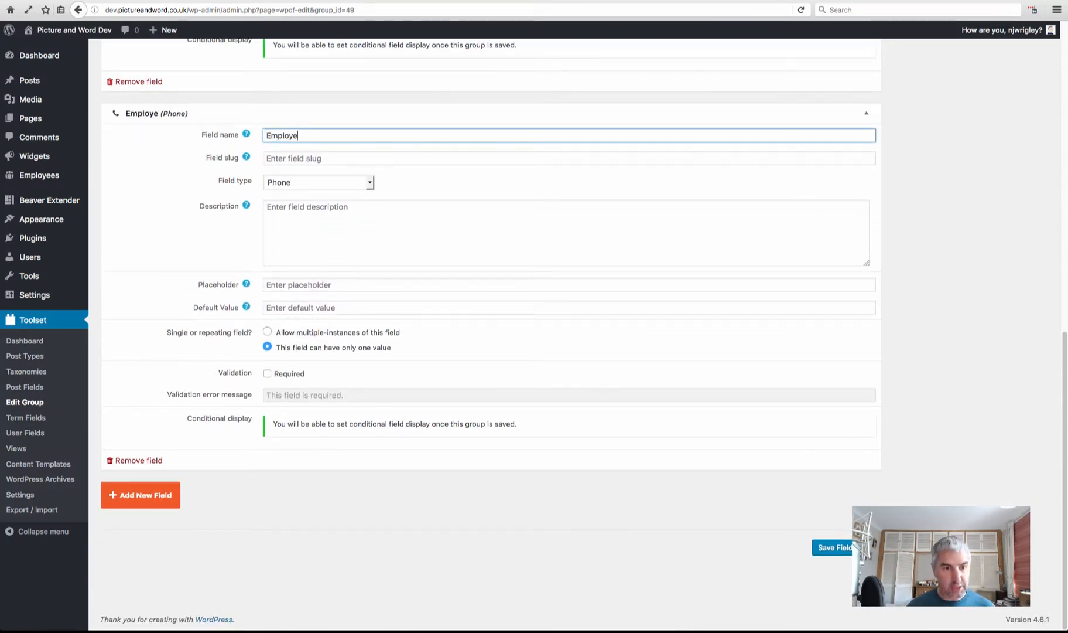
{"action": "type", "text": "e direct line"}
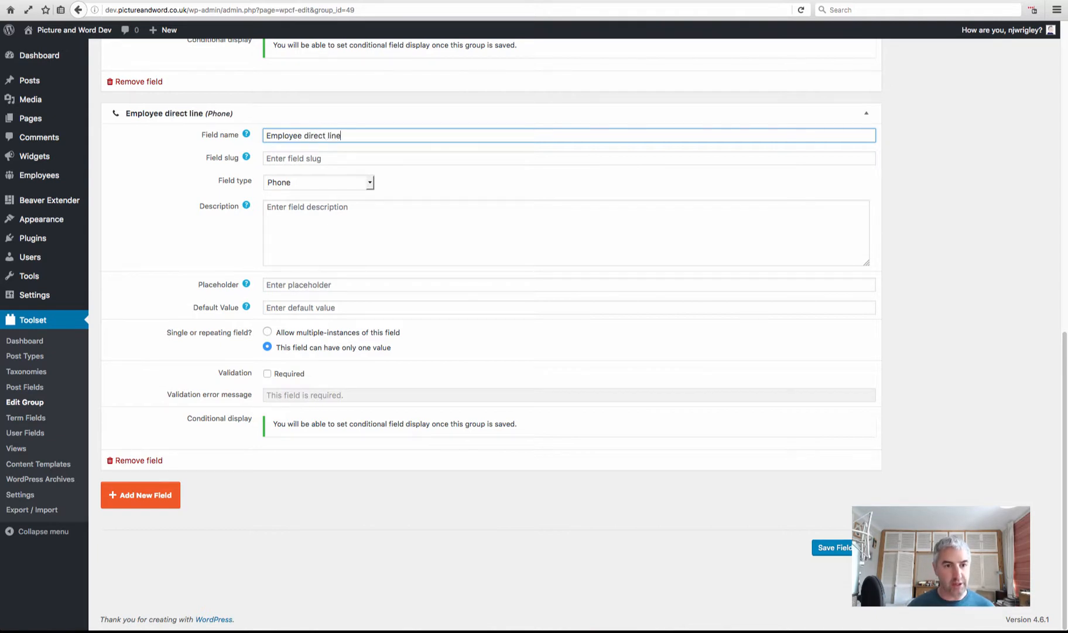
{"action": "left_click", "coordinate": [366, 155]}
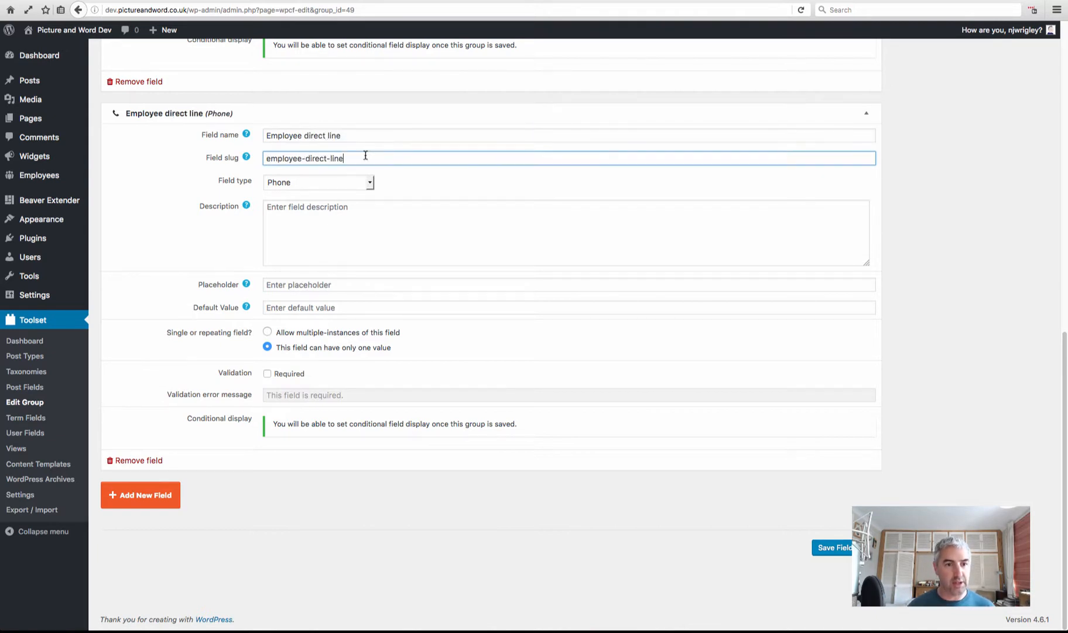
{"action": "left_click", "coordinate": [267, 373]}
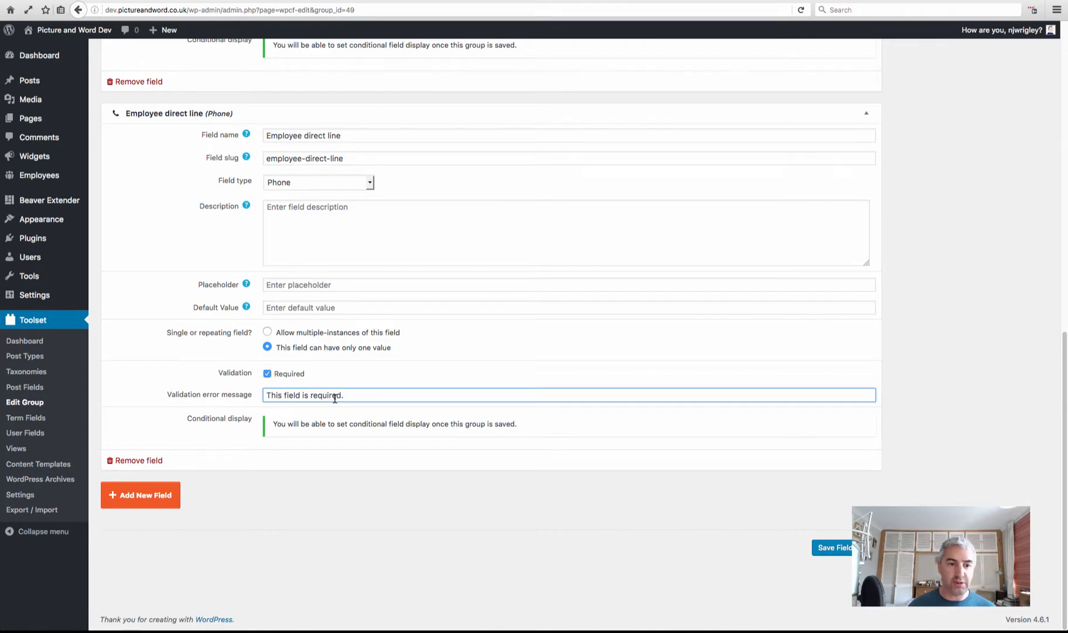
{"action": "left_click", "coordinate": [147, 496]}
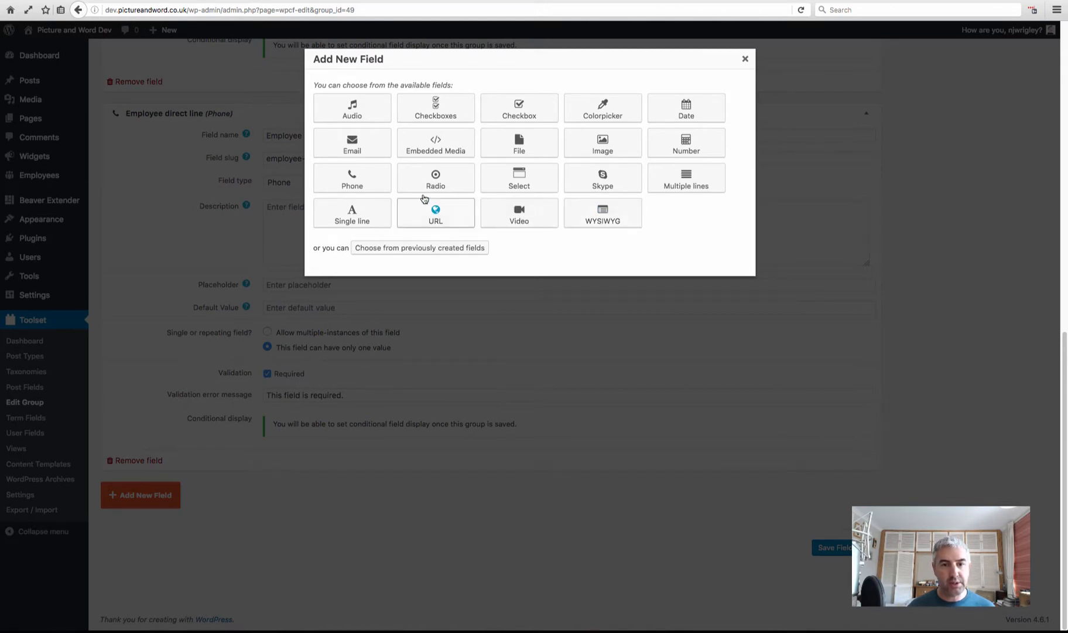
{"action": "left_click", "coordinate": [622, 150]}
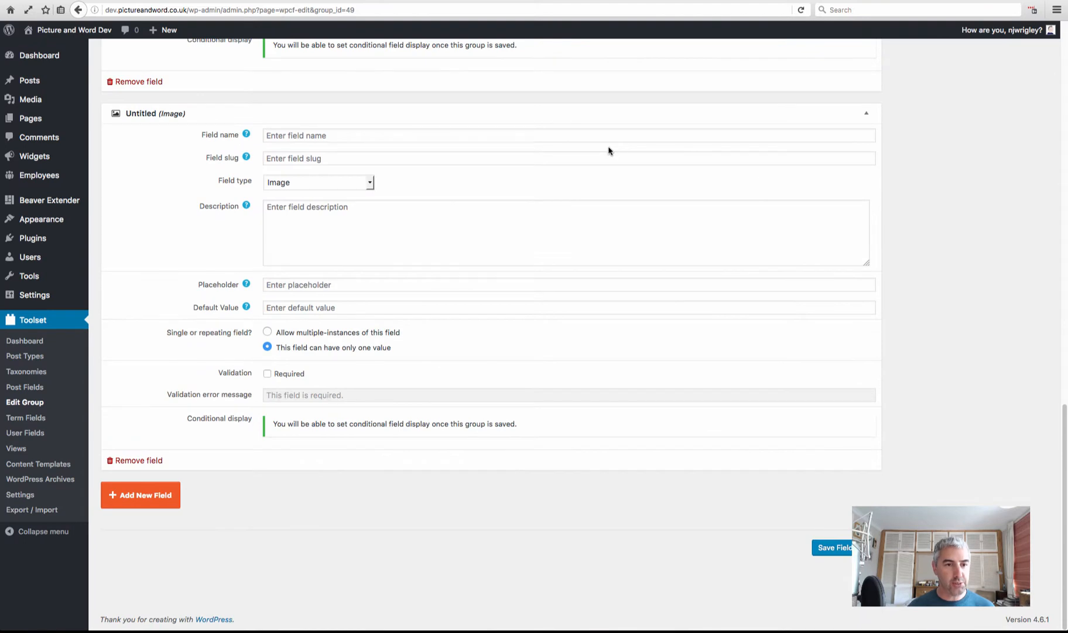
Name the Image field 'Employee image' with slug employee-image and mark it required
{"action": "left_click", "coordinate": [295, 137]}
{"action": "type", "text": "Emplo"}
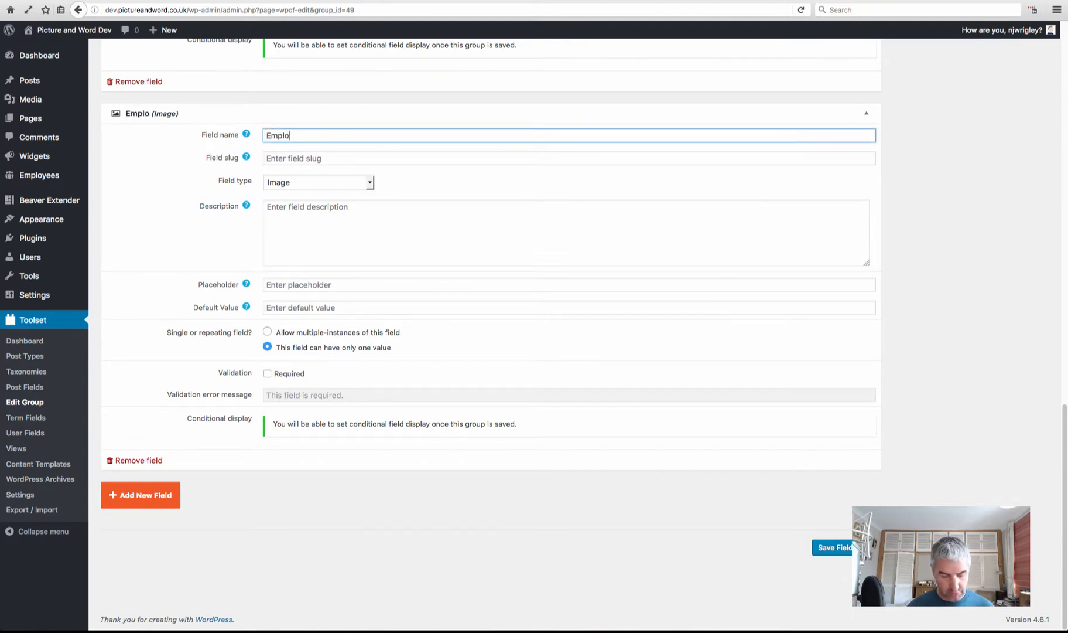
{"action": "type", "text": "yee image"}
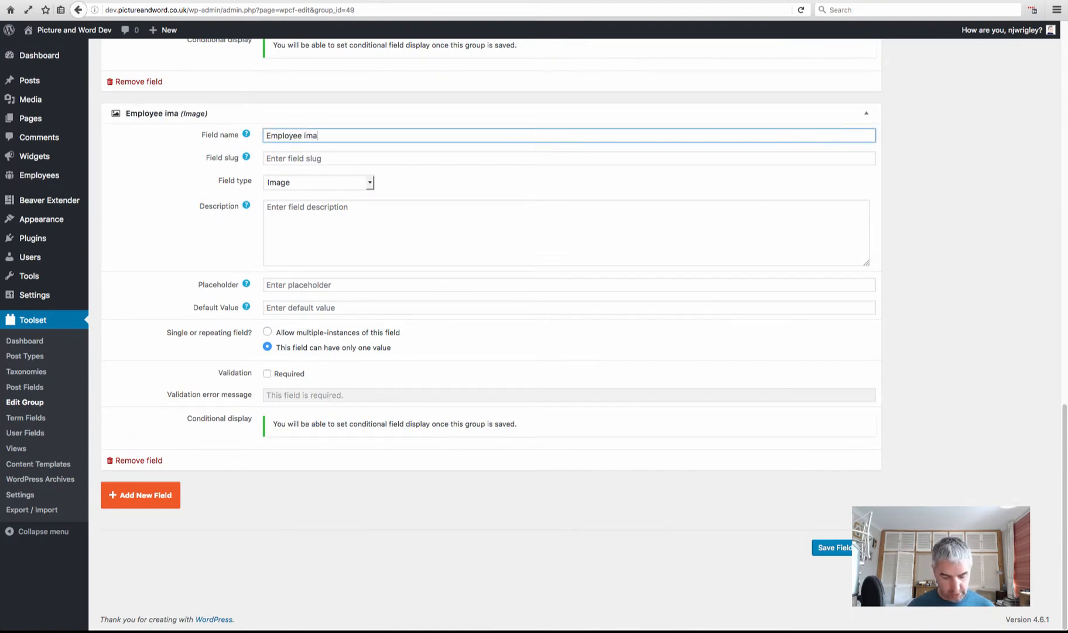
{"action": "left_click", "coordinate": [333, 161]}
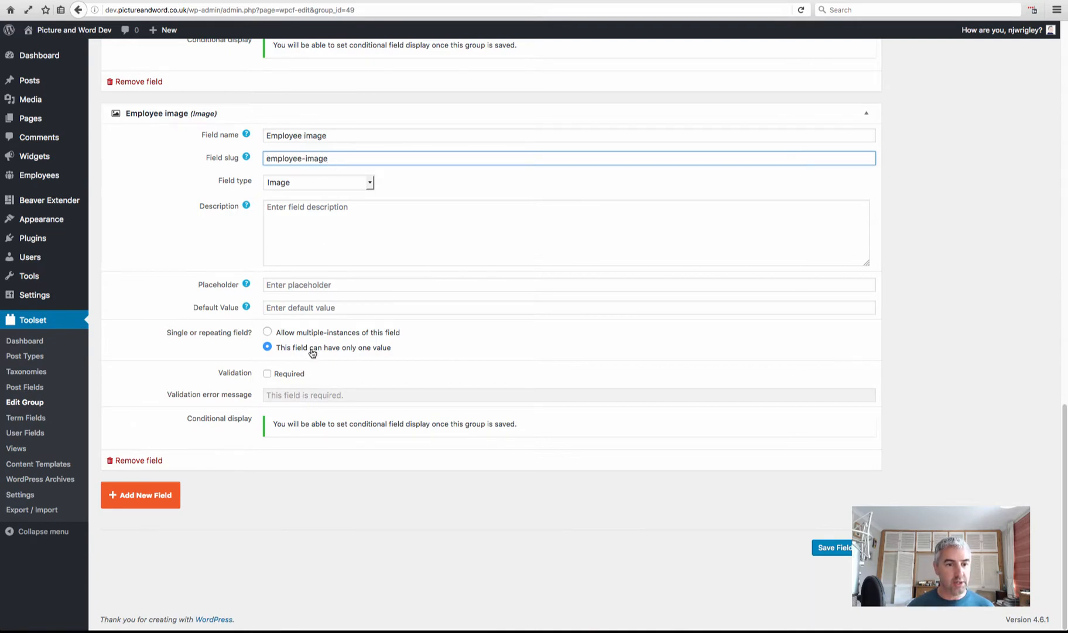
{"action": "left_click", "coordinate": [268, 373]}
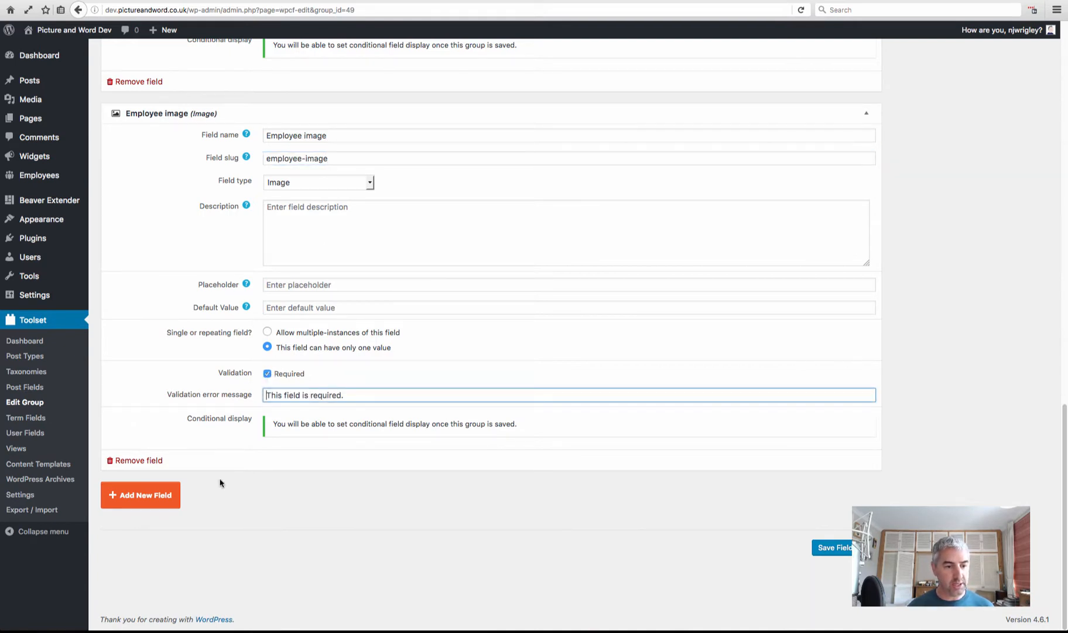
{"action": "left_click", "coordinate": [163, 496]}
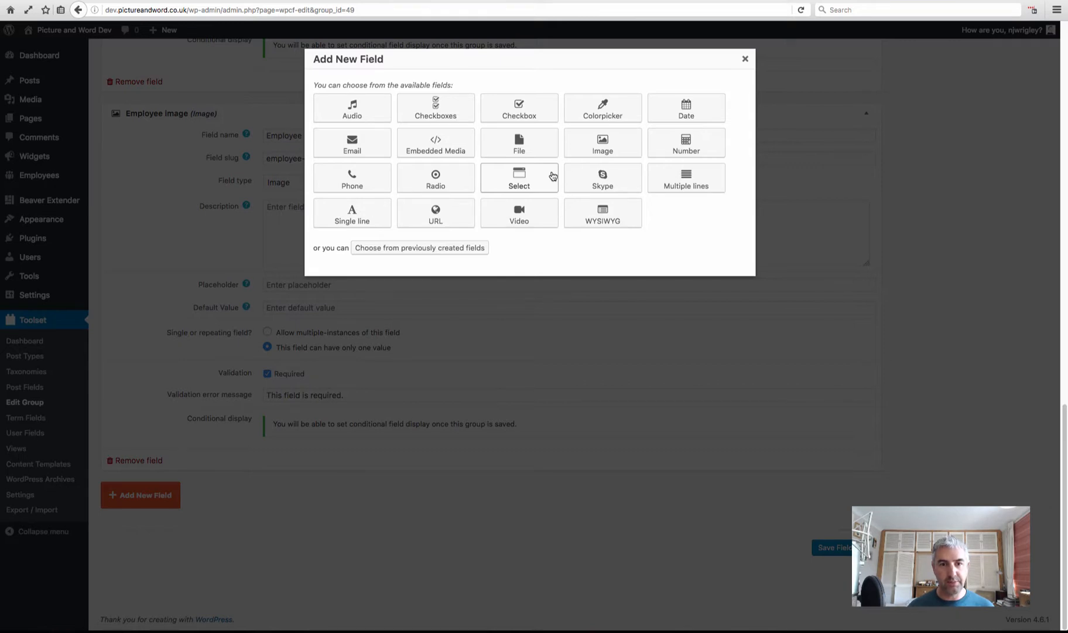
Add a required Email field 'Employee email' (slug employee-email) with email-format validation
{"action": "left_click", "coordinate": [369, 150]}
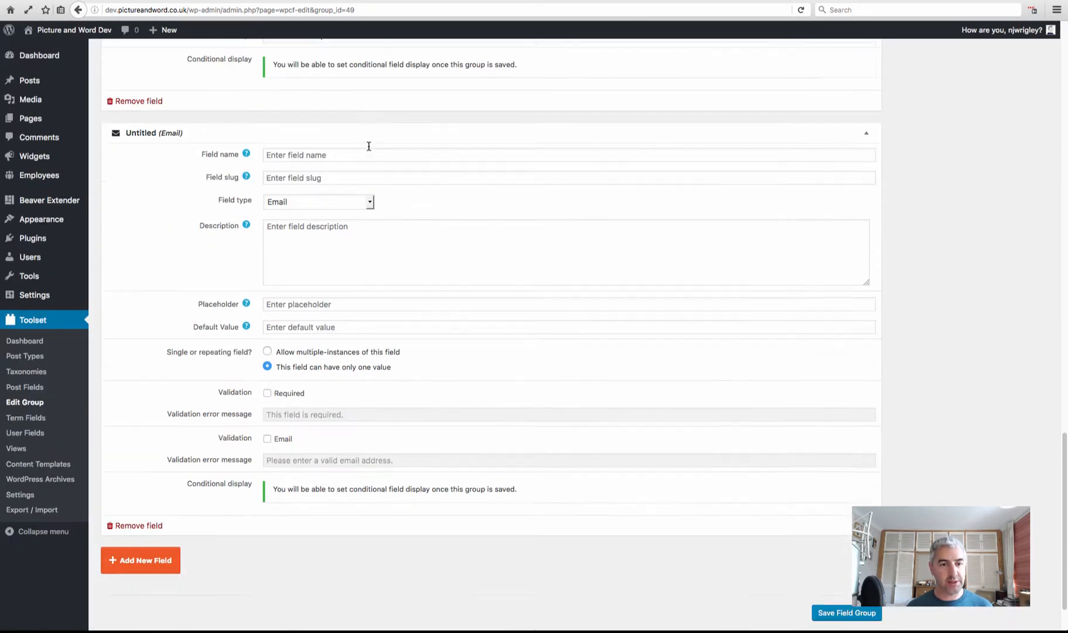
{"action": "left_click", "coordinate": [341, 89]}
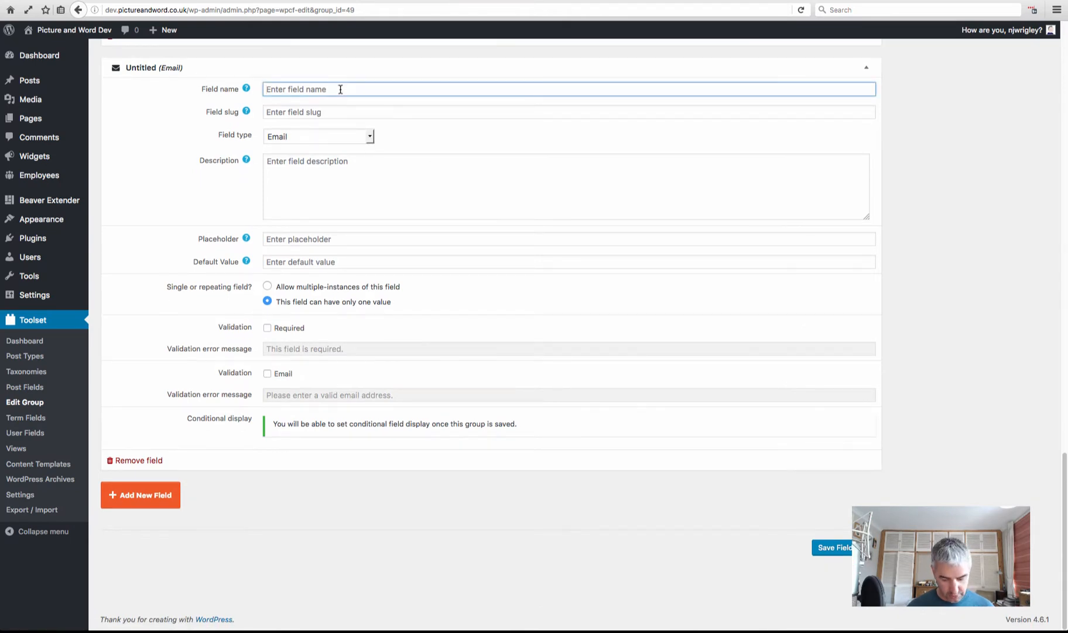
{"action": "type", "text": "Employee "}
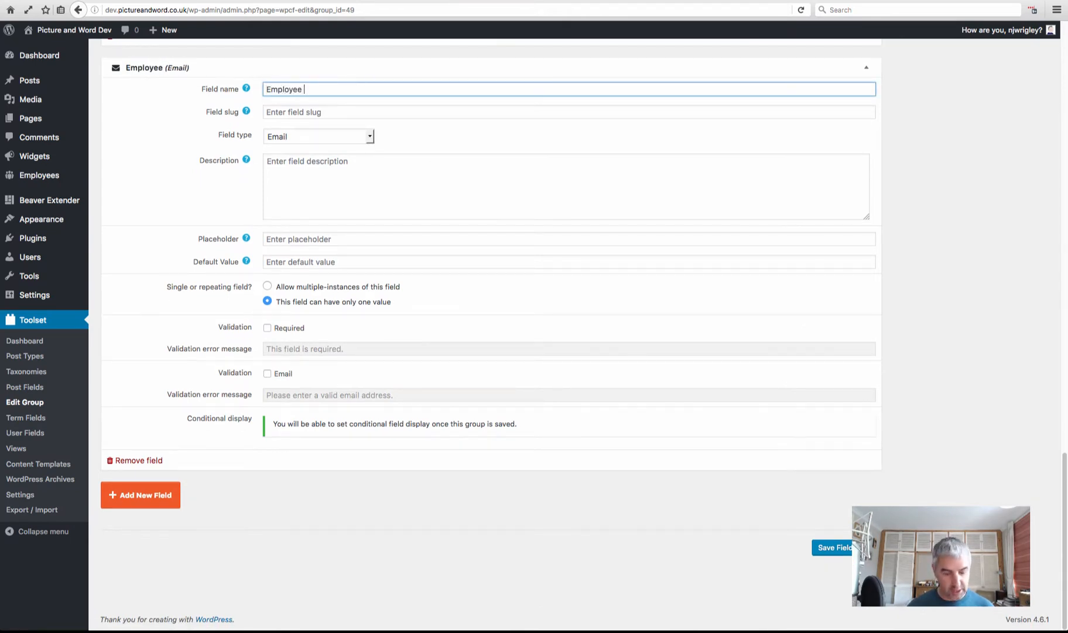
{"action": "type", "text": "email"}
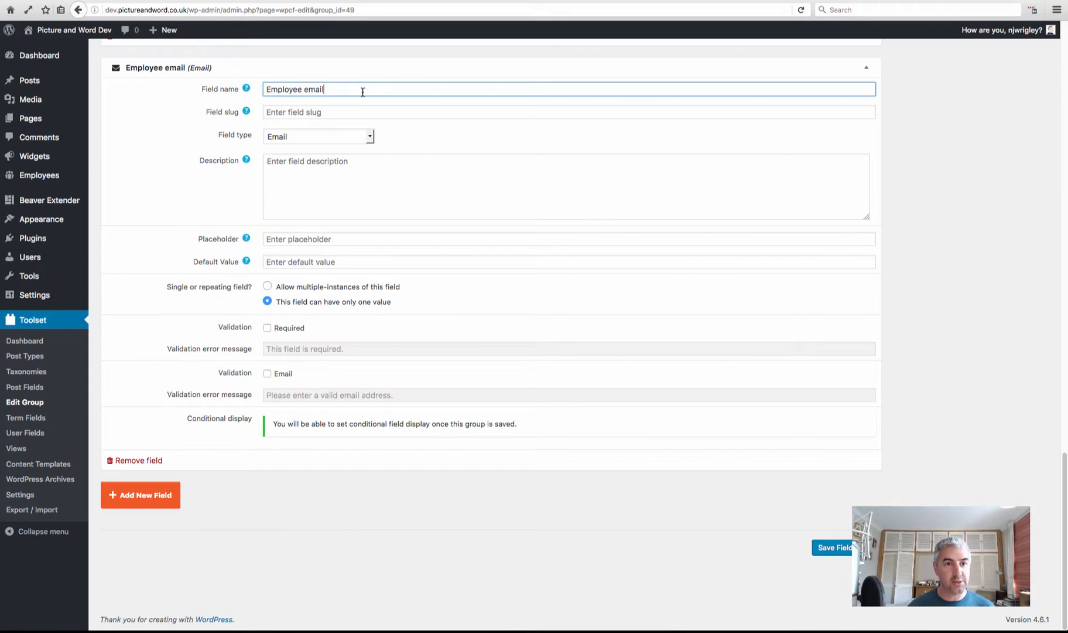
{"action": "left_click_drag", "start_coordinate": [302, 89], "coordinate": [265, 89]}
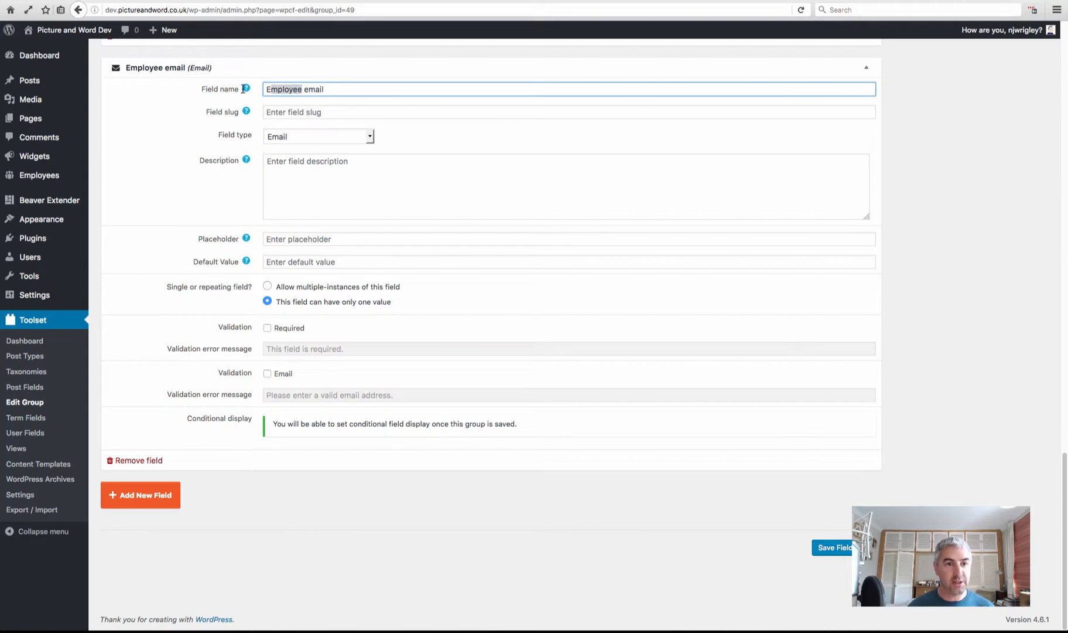
{"action": "left_click", "coordinate": [342, 111]}
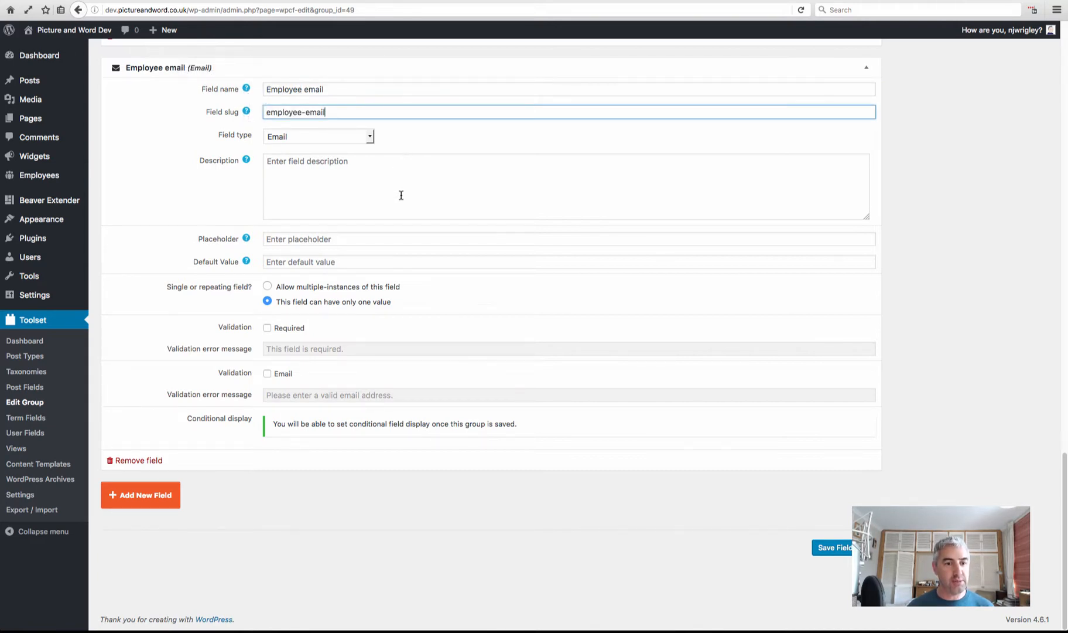
{"action": "left_click", "coordinate": [268, 328]}
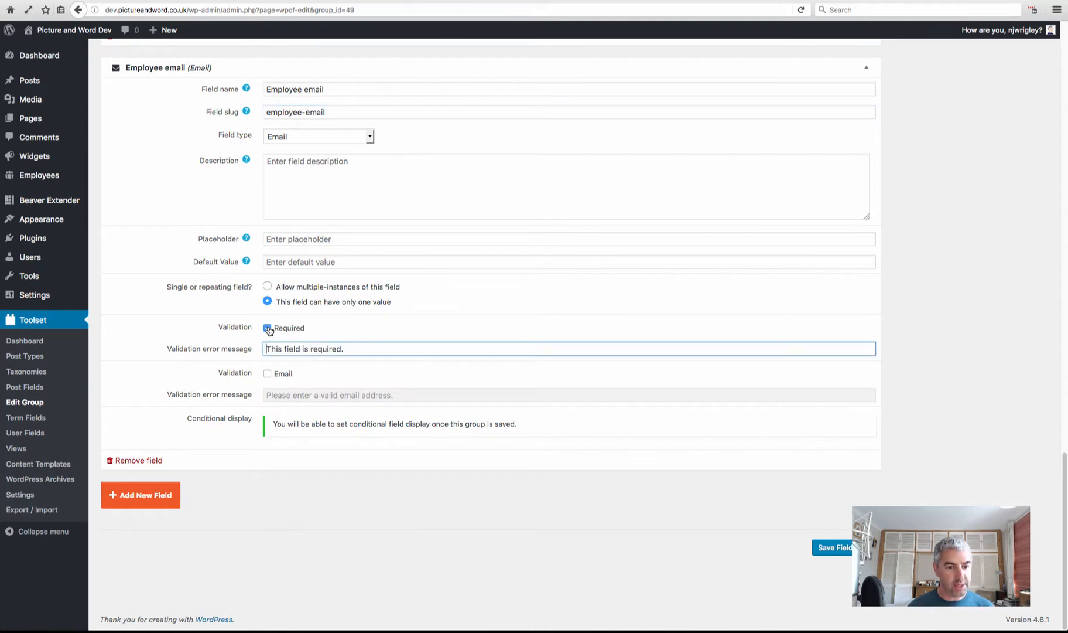
{"action": "left_click", "coordinate": [267, 373]}
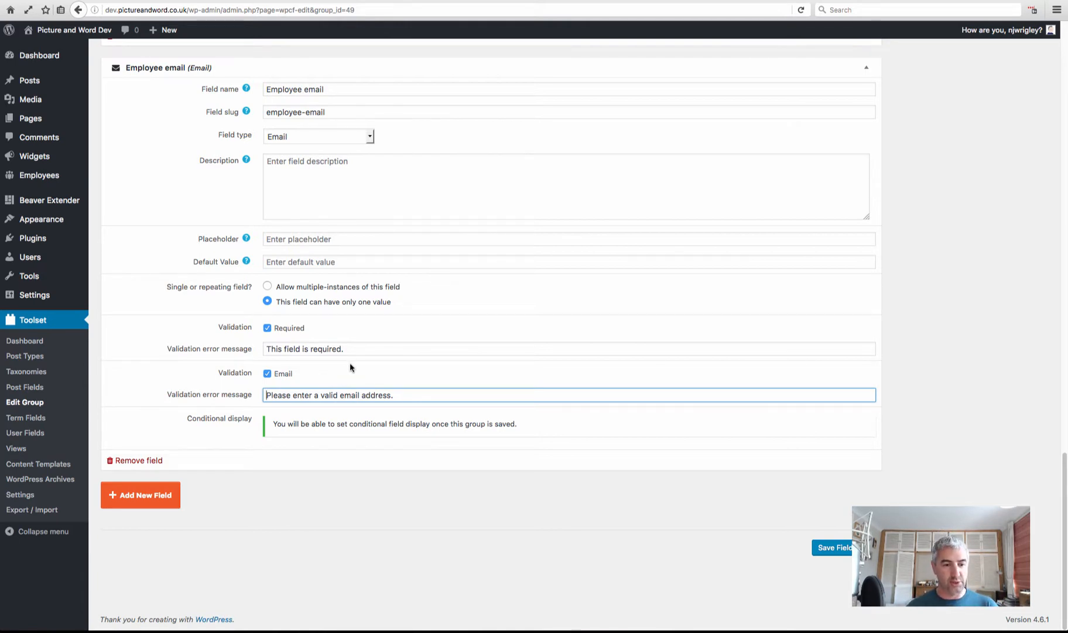
Review the four required Employee fields (name, direct line, image, email) and save the field group
{"action": "scroll", "coordinate": [393, 403], "scroll_direction": "up", "scroll_amount": 12}
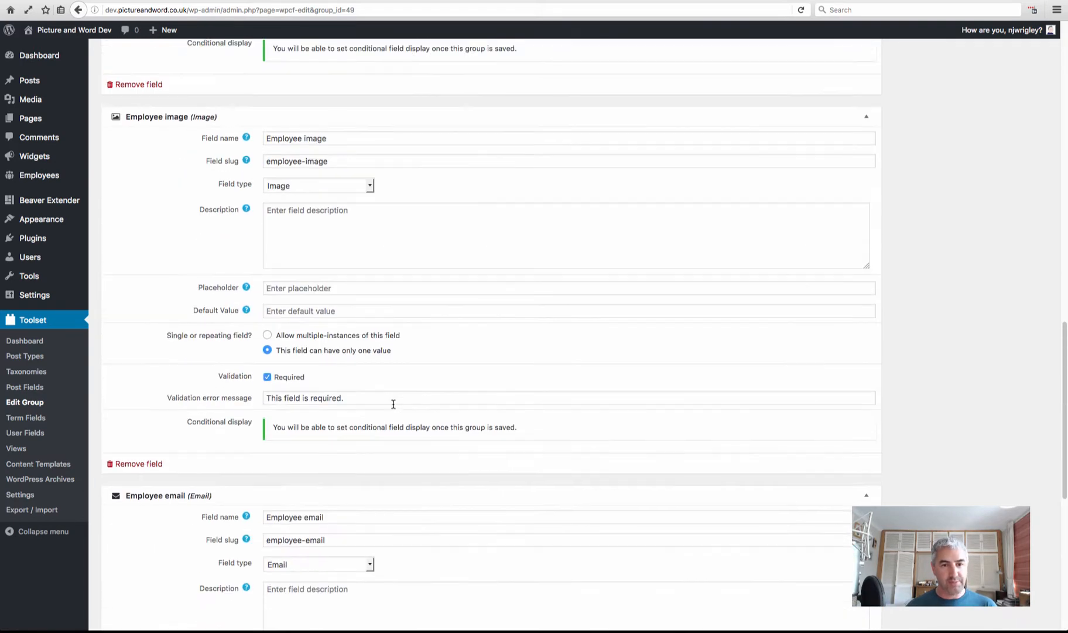
{"action": "scroll", "coordinate": [392, 404], "scroll_direction": "up", "scroll_amount": 12}
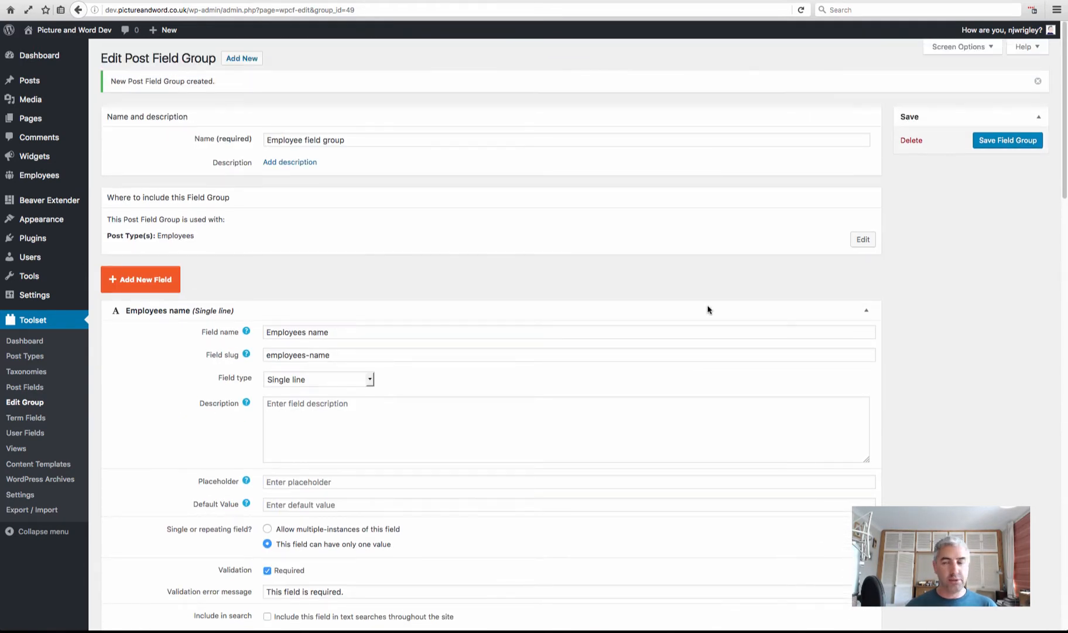
{"action": "scroll", "coordinate": [508, 222], "scroll_direction": "down", "scroll_amount": 5}
{"action": "scroll", "coordinate": [457, 220], "scroll_direction": "down", "scroll_amount": 1}
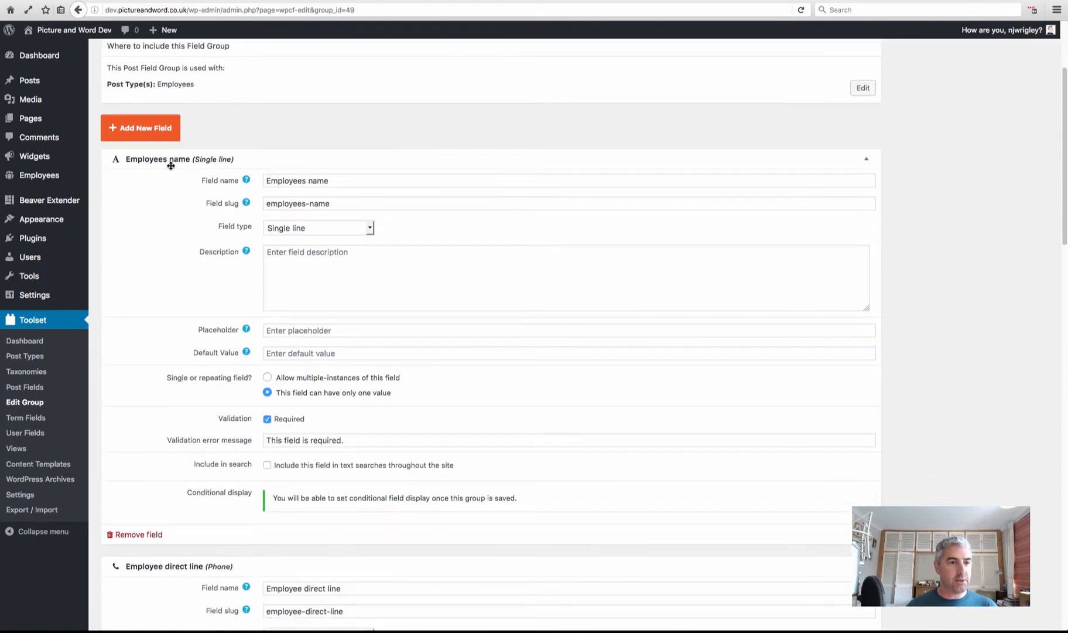
{"action": "scroll", "coordinate": [222, 293], "scroll_direction": "down", "scroll_amount": 5}
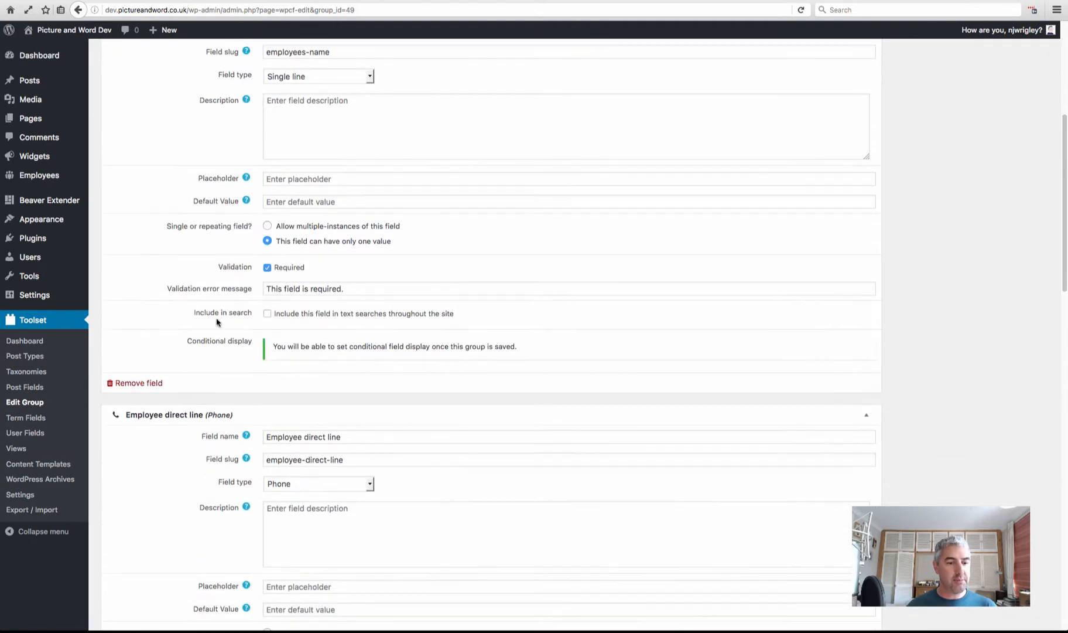
{"action": "scroll", "coordinate": [246, 404], "scroll_direction": "down", "scroll_amount": 10}
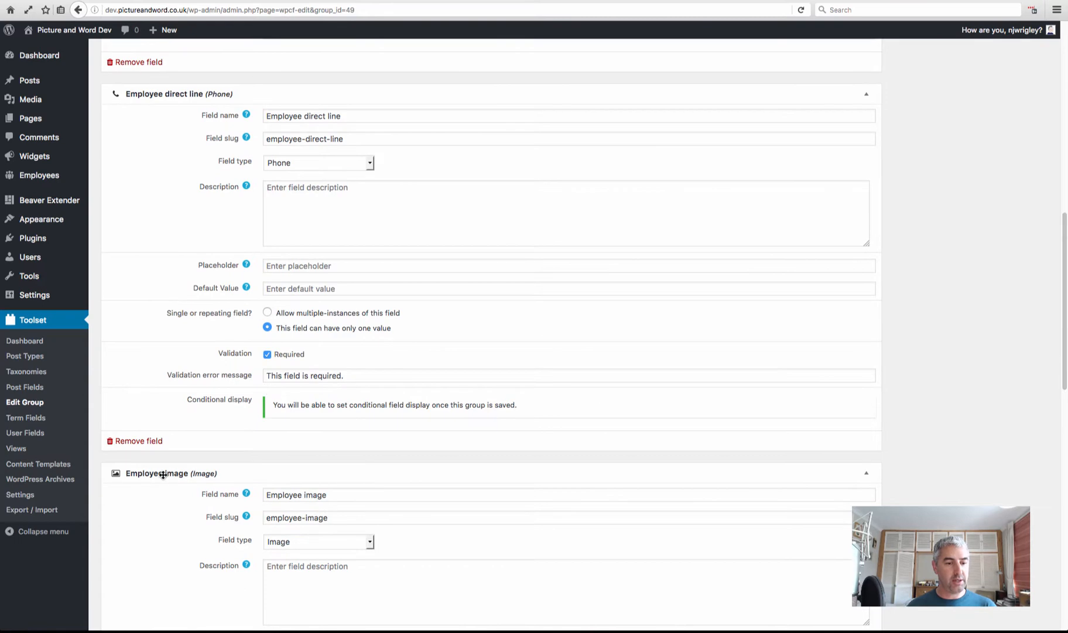
{"action": "scroll", "coordinate": [216, 437], "scroll_direction": "down", "scroll_amount": 10}
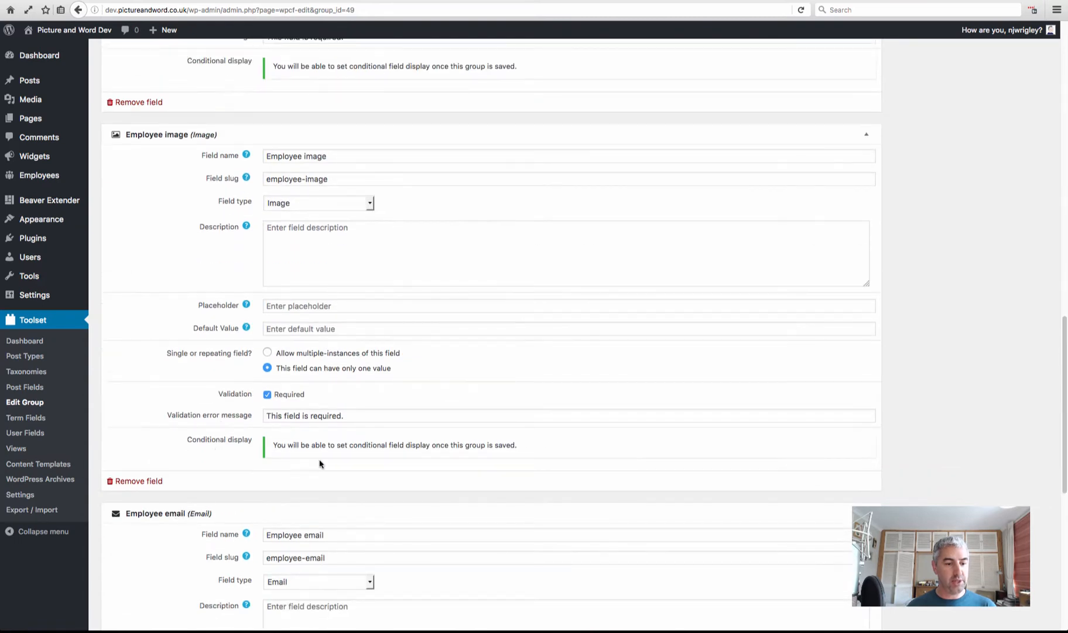
{"action": "scroll", "coordinate": [573, 346], "scroll_direction": "up", "scroll_amount": 20}
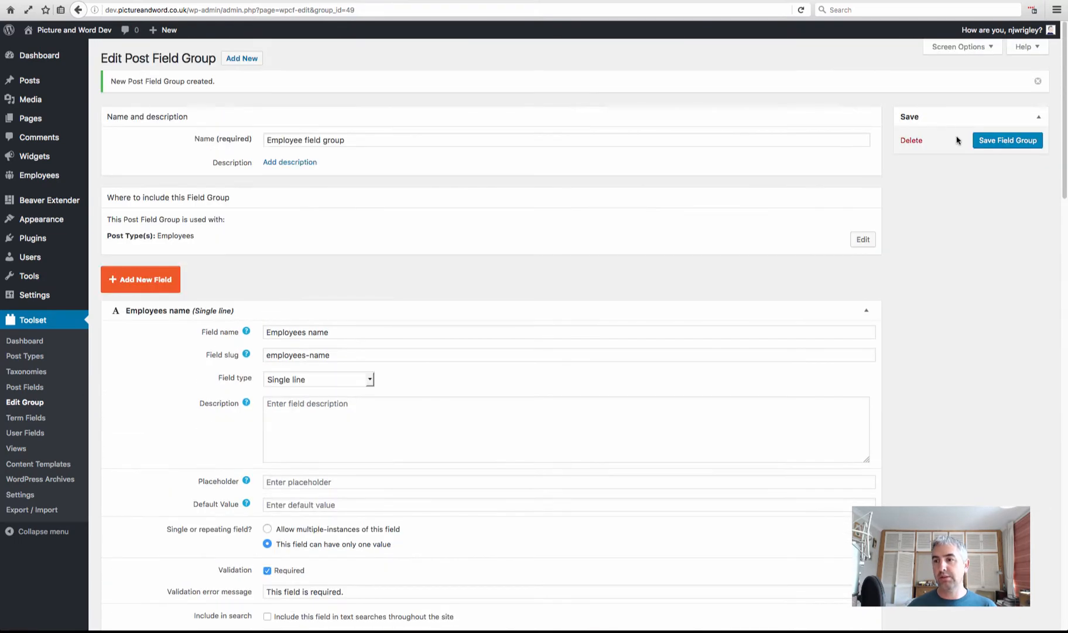
{"action": "left_click", "coordinate": [1004, 140]}
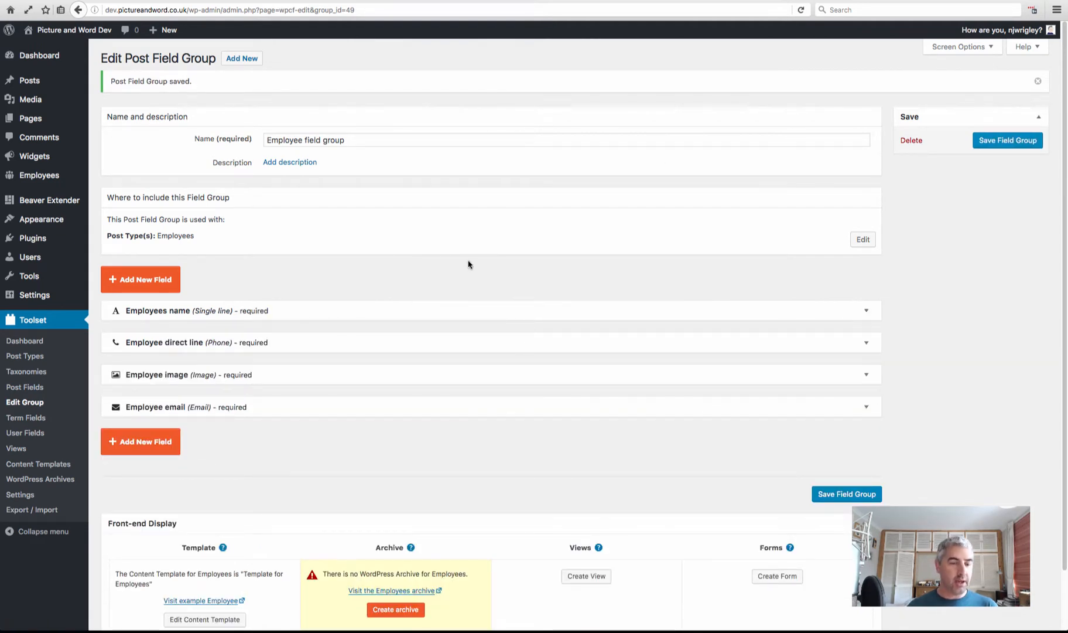
{"action": "scroll", "coordinate": [468, 264], "scroll_direction": "down", "scroll_amount": 2}
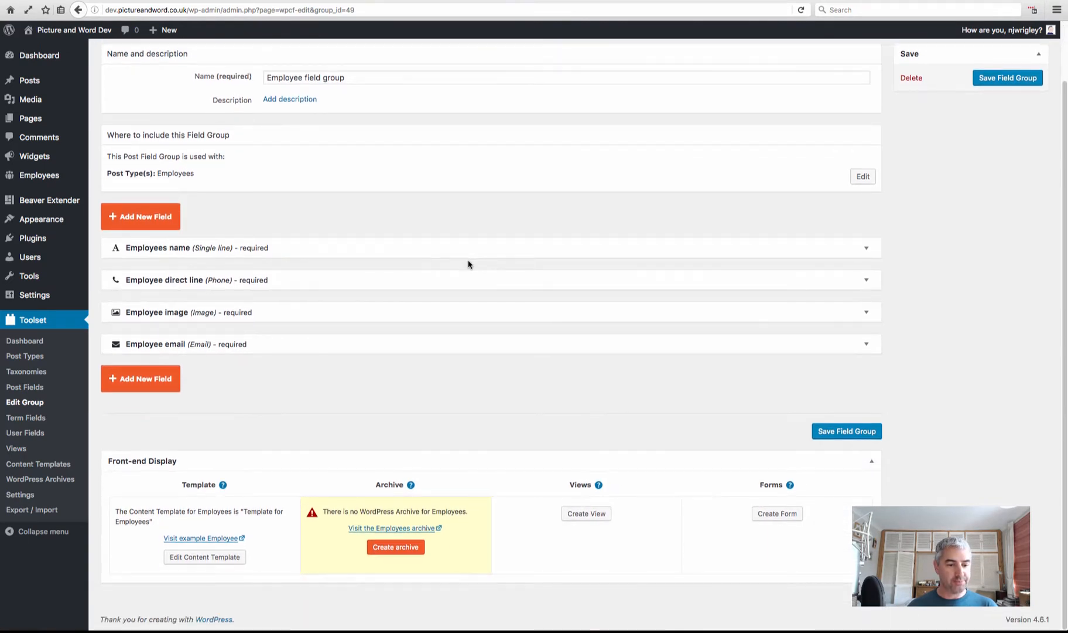
{"action": "scroll", "coordinate": [469, 264], "scroll_direction": "up", "scroll_amount": 2}
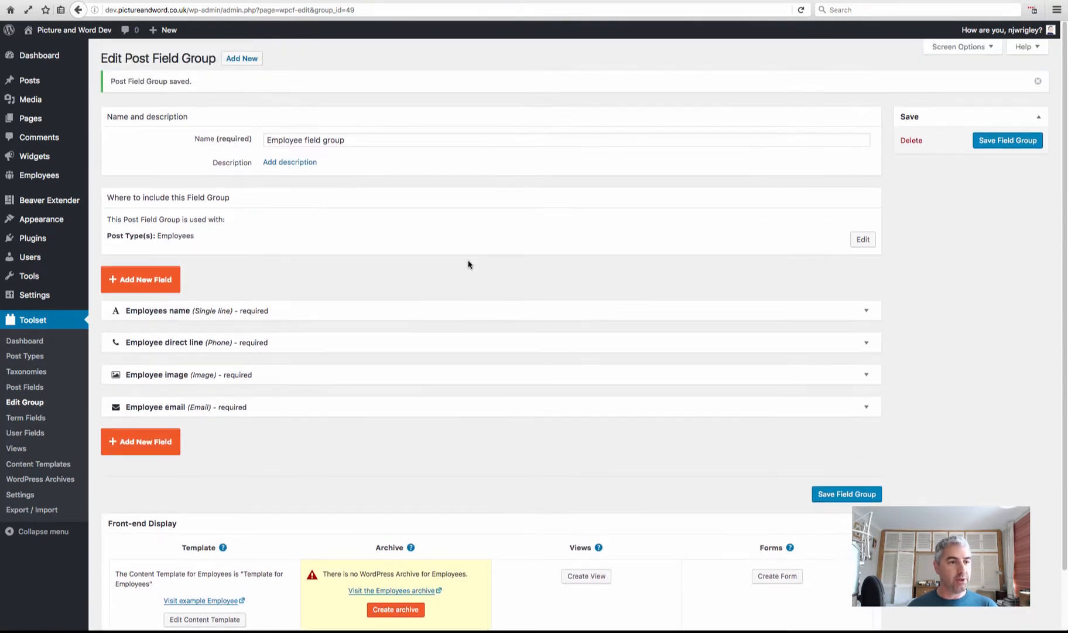
{"action": "mouse_move", "coordinate": [34, 178]}
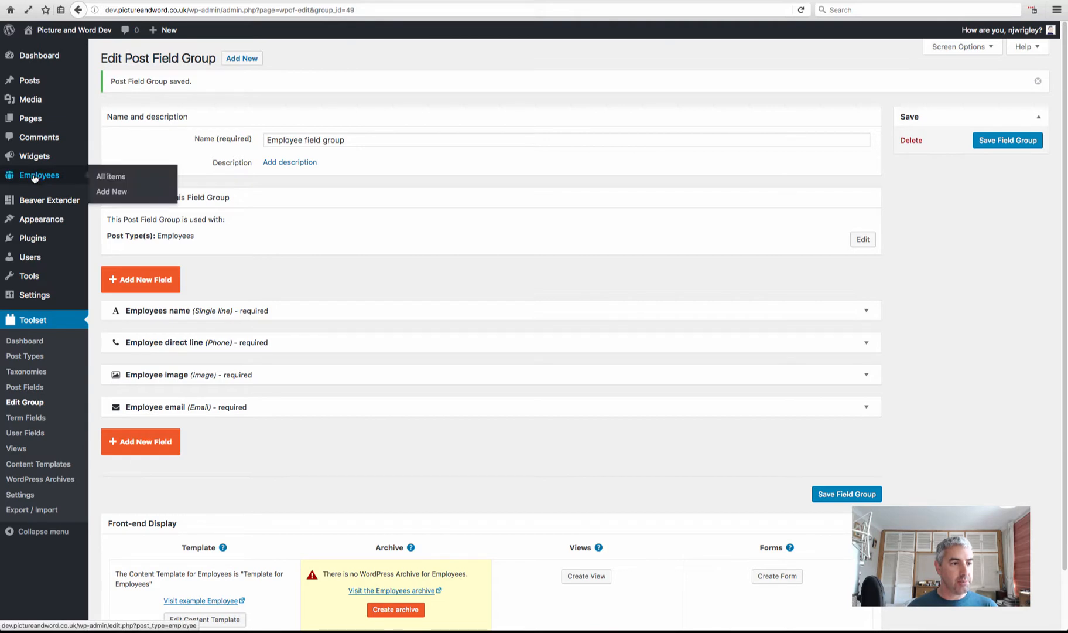
{"action": "left_click", "coordinate": [112, 192]}
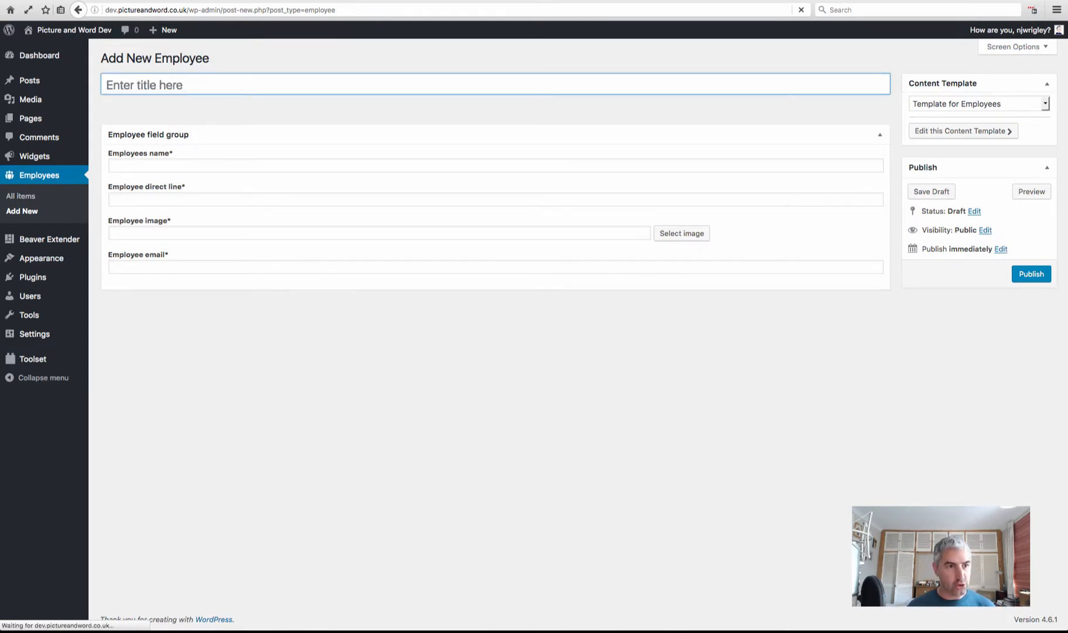
{"action": "type", "text": "John Smith"}
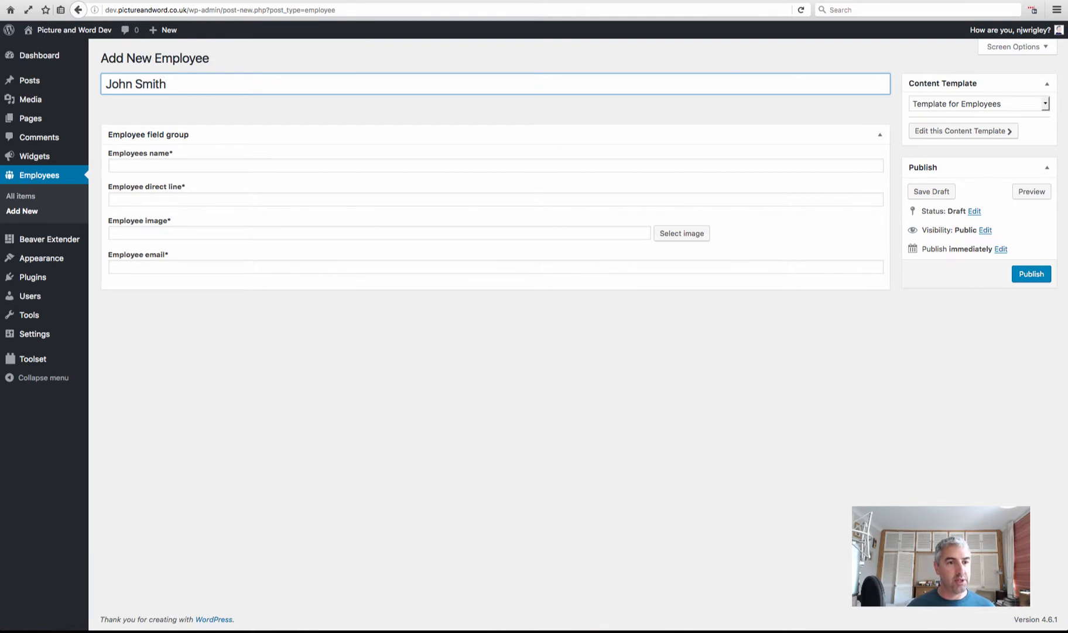
{"action": "left_click", "coordinate": [198, 166]}
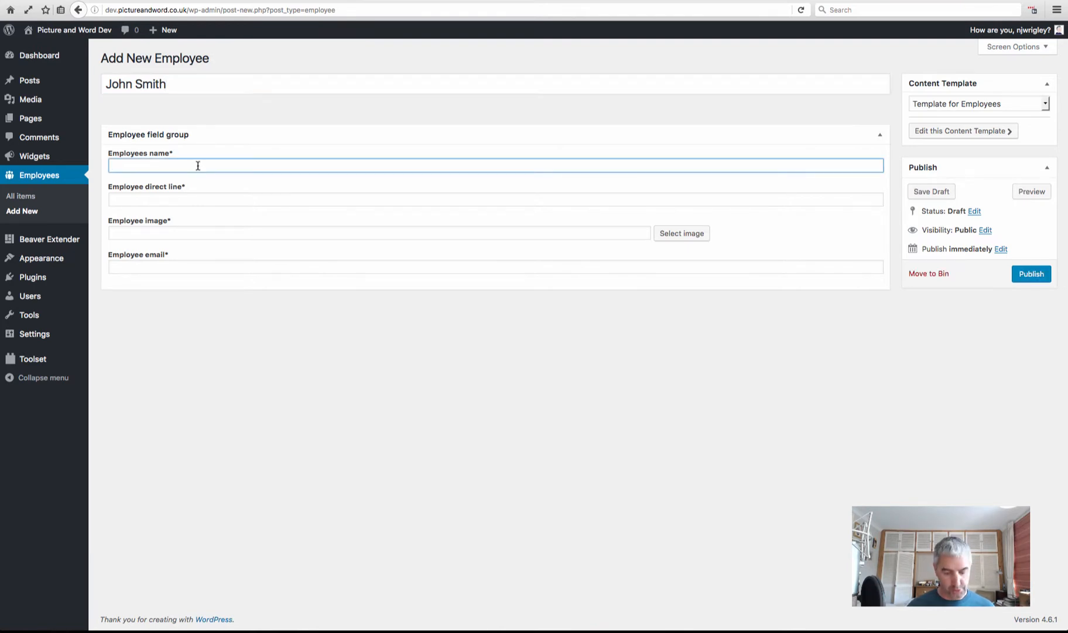
{"action": "type", "text": "John "}
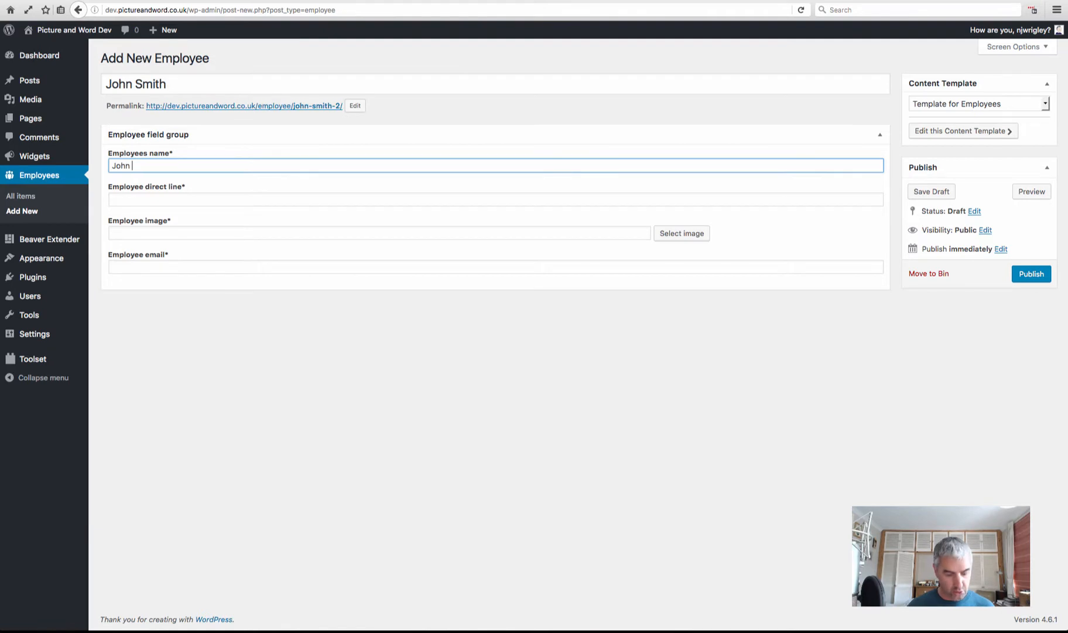
{"action": "type", "text": "Smith"}
{"action": "left_click", "coordinate": [216, 201]}
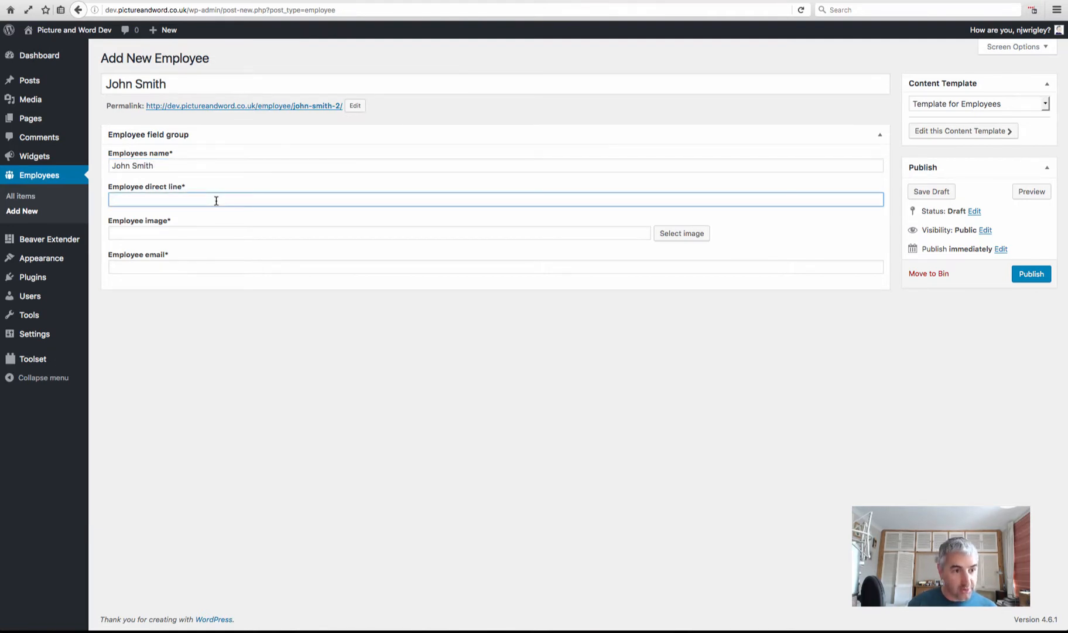
{"action": "type", "text": "1234567890"}
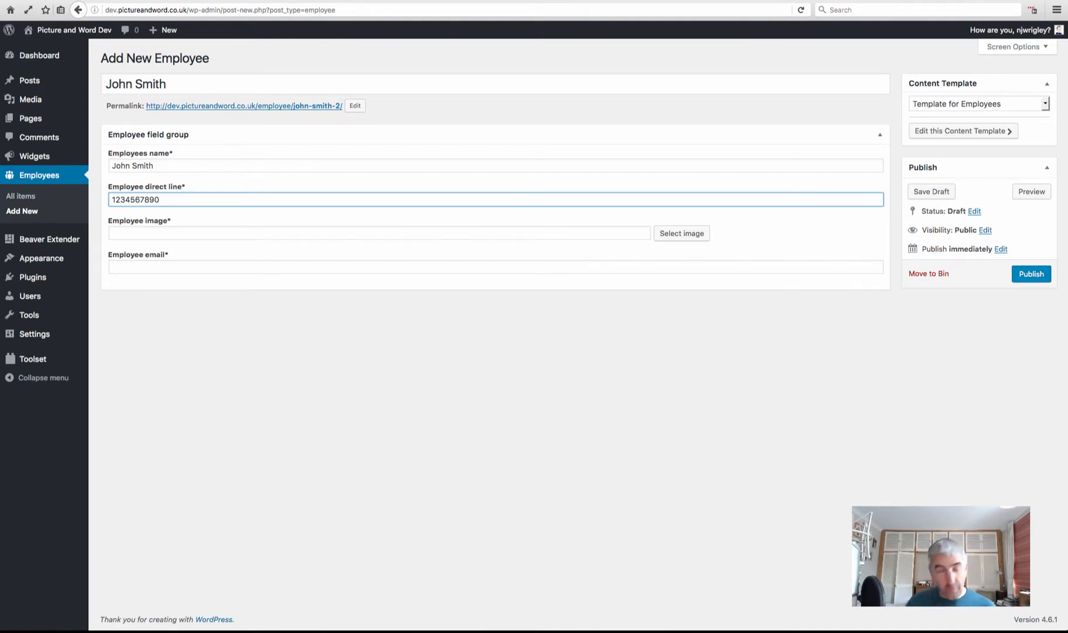
Set face2 as the employee image, fill in an e-mail address, and publish
{"action": "left_click", "coordinate": [222, 234]}
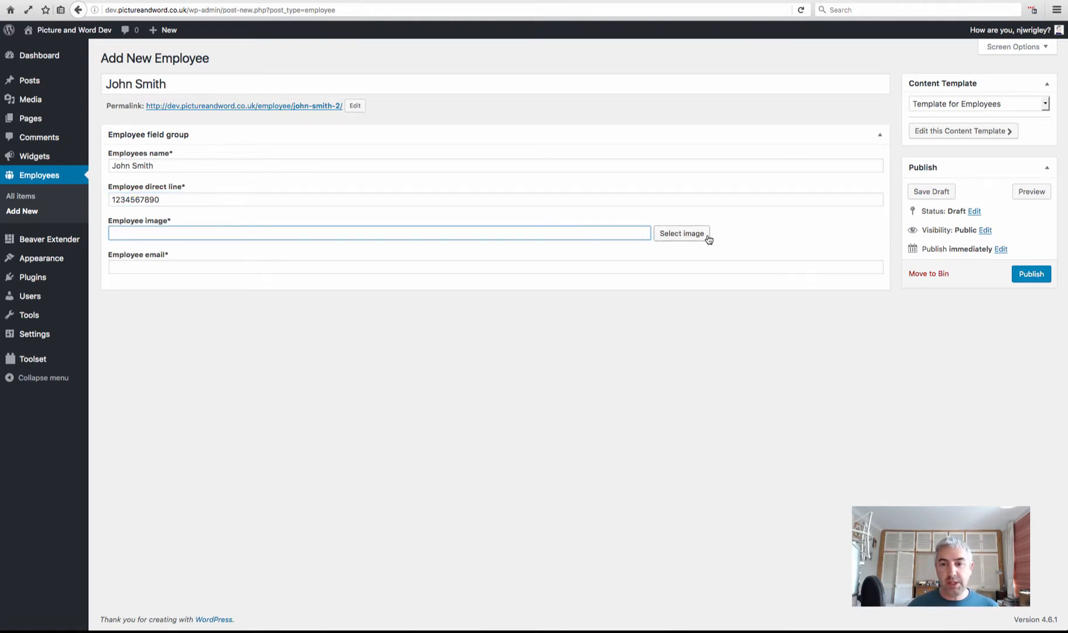
{"action": "left_click", "coordinate": [689, 237]}
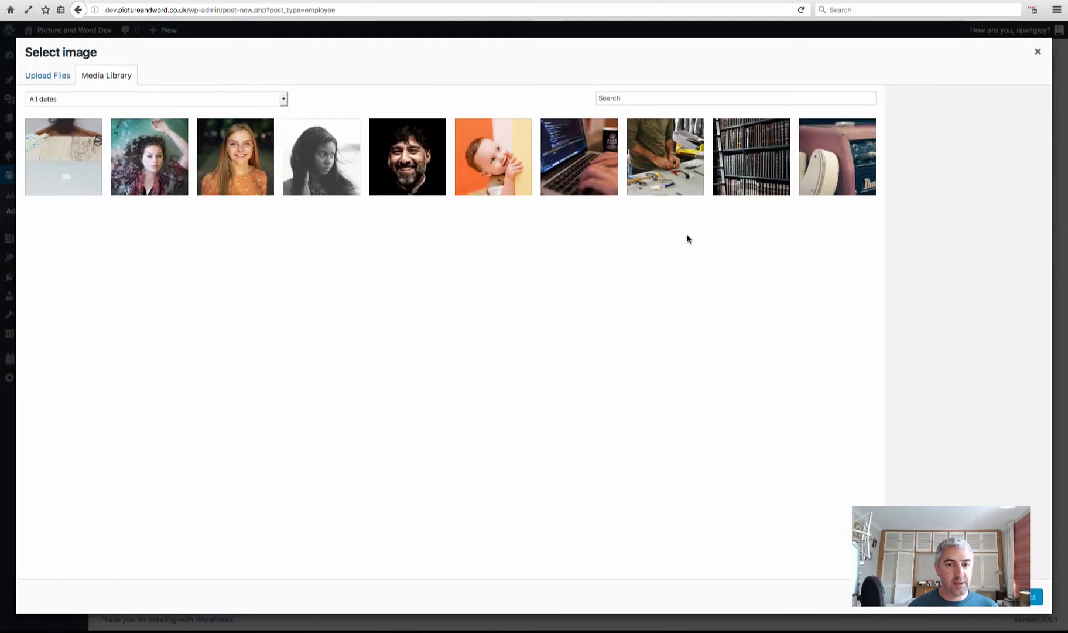
{"action": "left_click", "coordinate": [413, 153]}
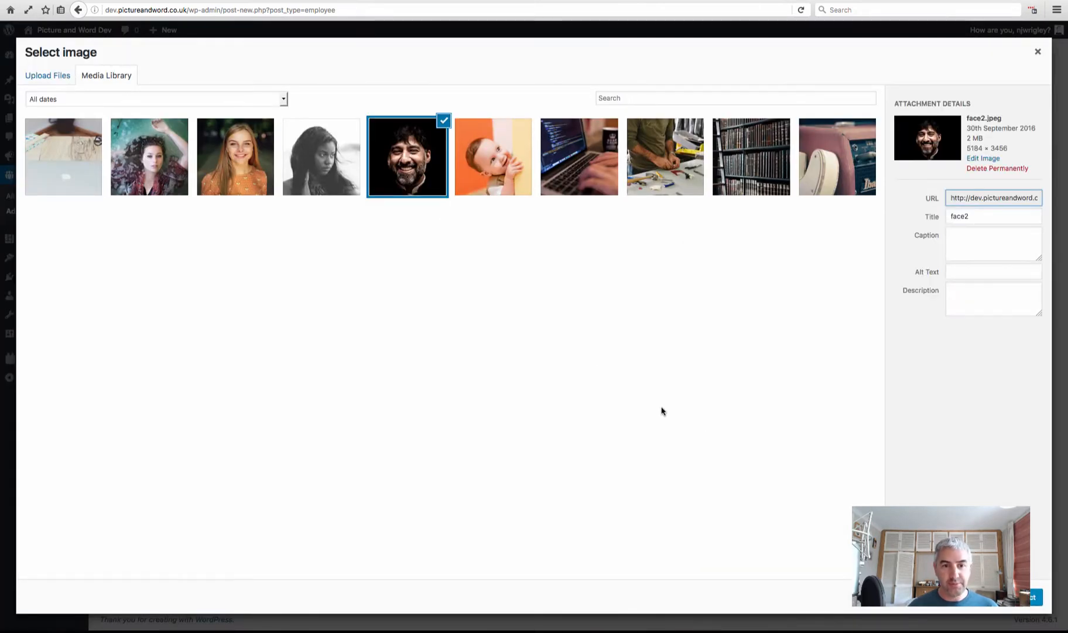
{"action": "left_click", "coordinate": [1032, 597]}
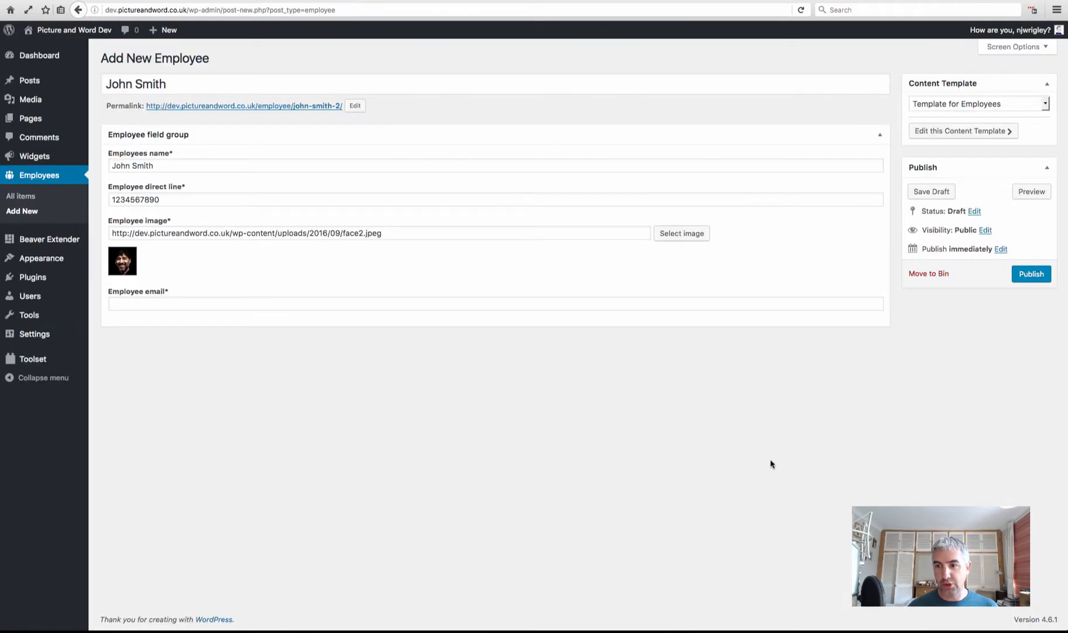
{"action": "left_click", "coordinate": [331, 302]}
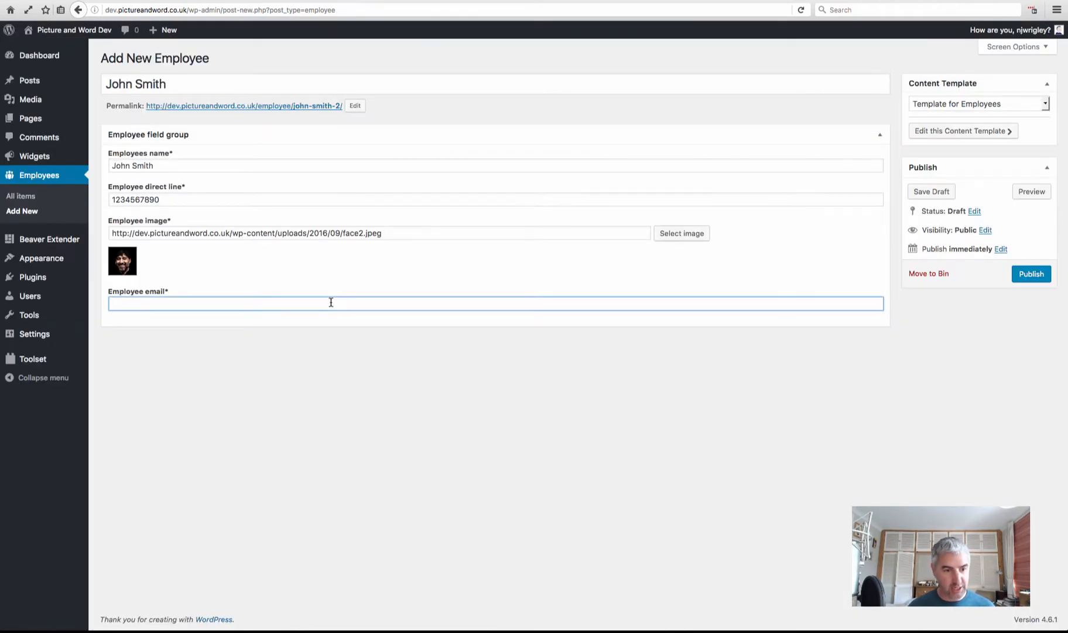
{"action": "type", "text": "lashdbviudsbv@iau"}
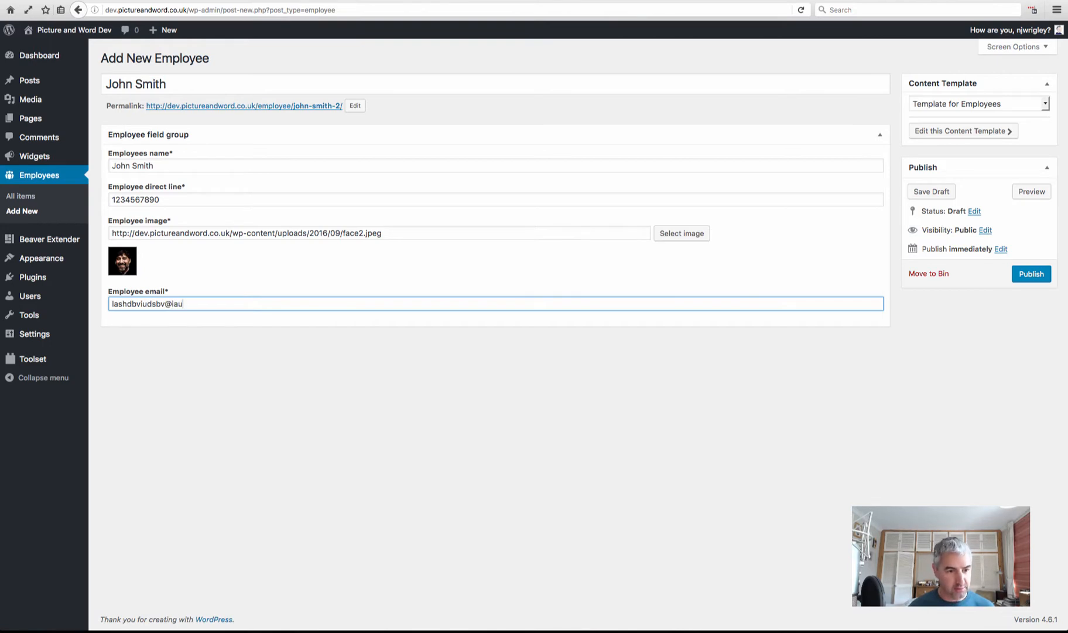
{"action": "type", "text": "dbviudbvipybv.com"}
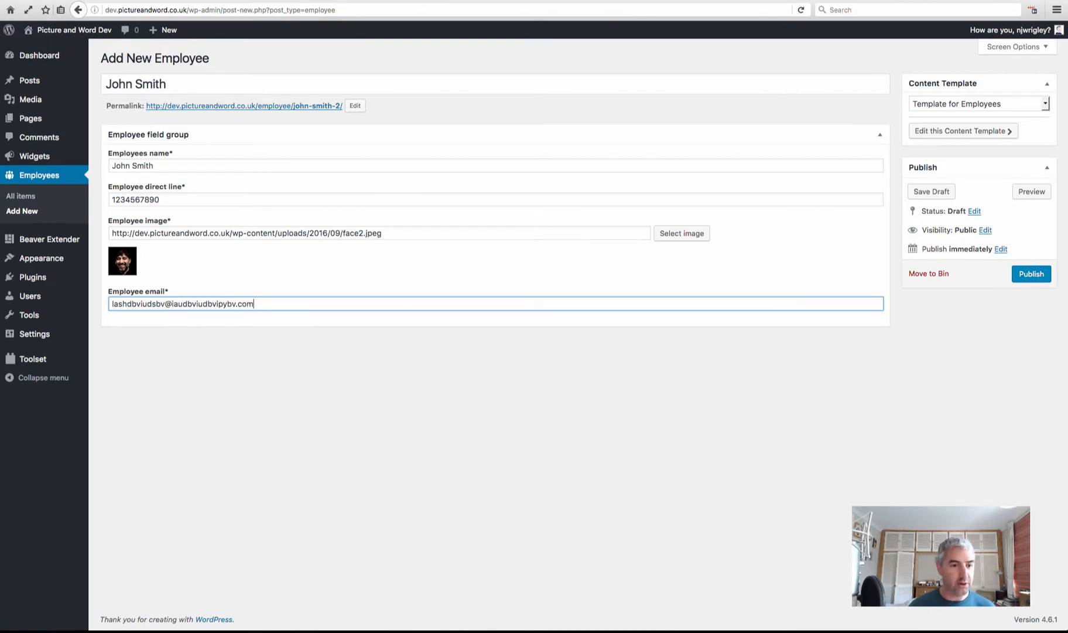
{"action": "left_click", "coordinate": [1032, 275]}
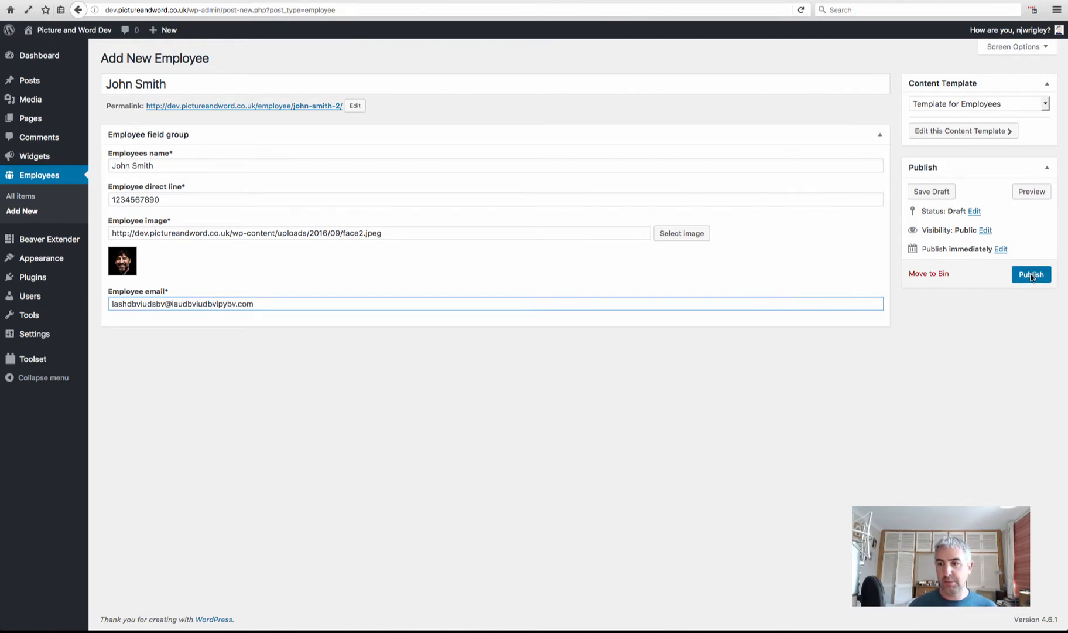
{"action": "left_click", "coordinate": [1031, 275]}
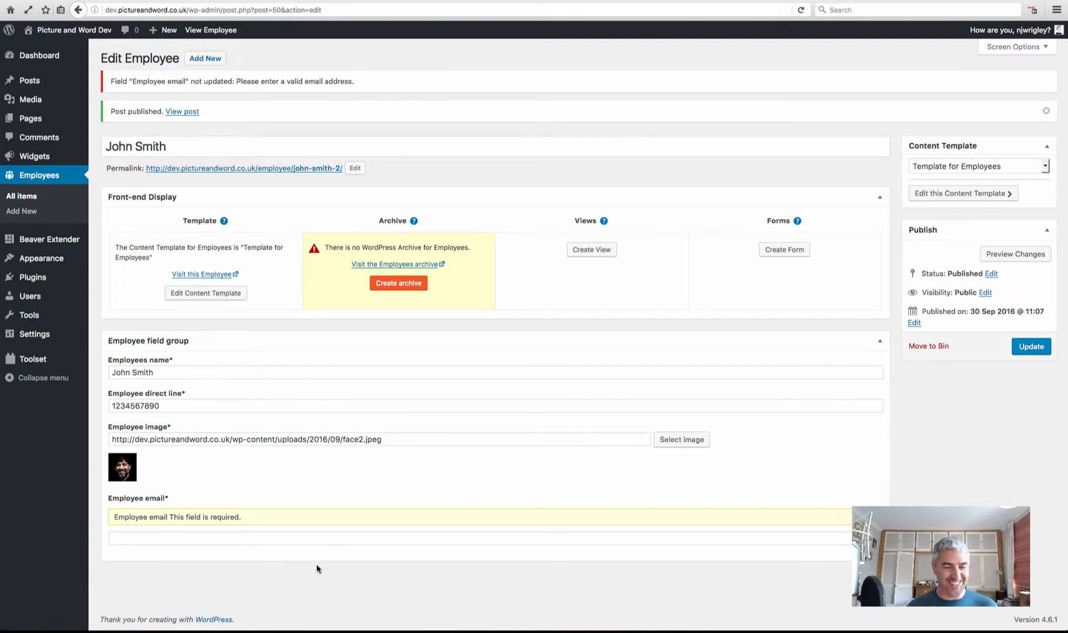
Replace the rejected employee e-mail with a valid address and update the record
{"action": "left_click", "coordinate": [312, 539]}
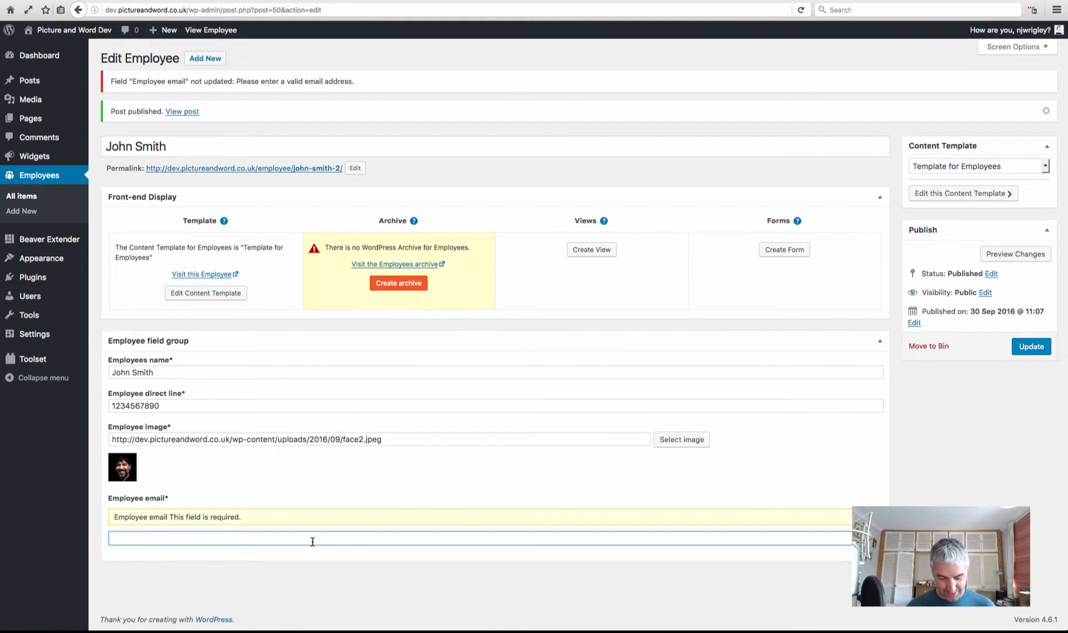
{"action": "type", "text": "john@"}
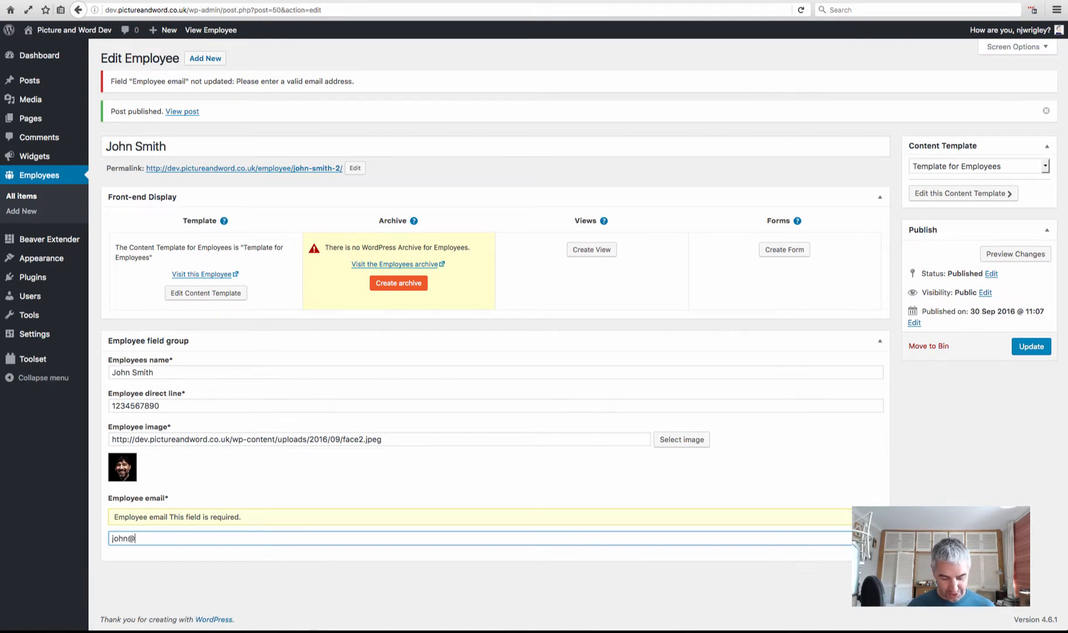
{"action": "type", "text": "iuwbveiuwevb.com"}
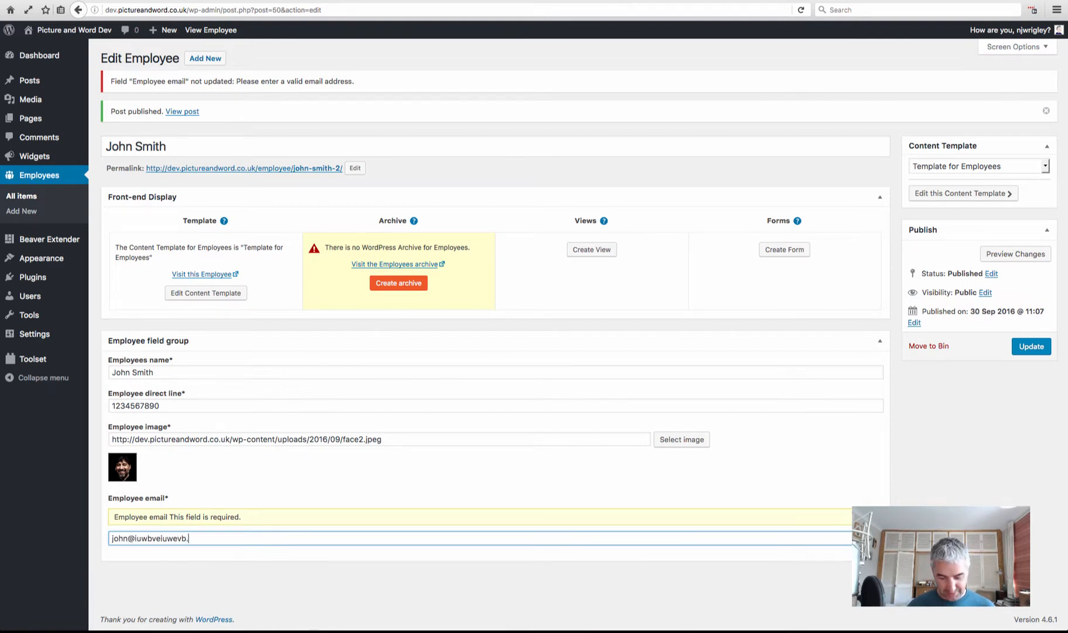
{"action": "left_click", "coordinate": [1034, 347]}
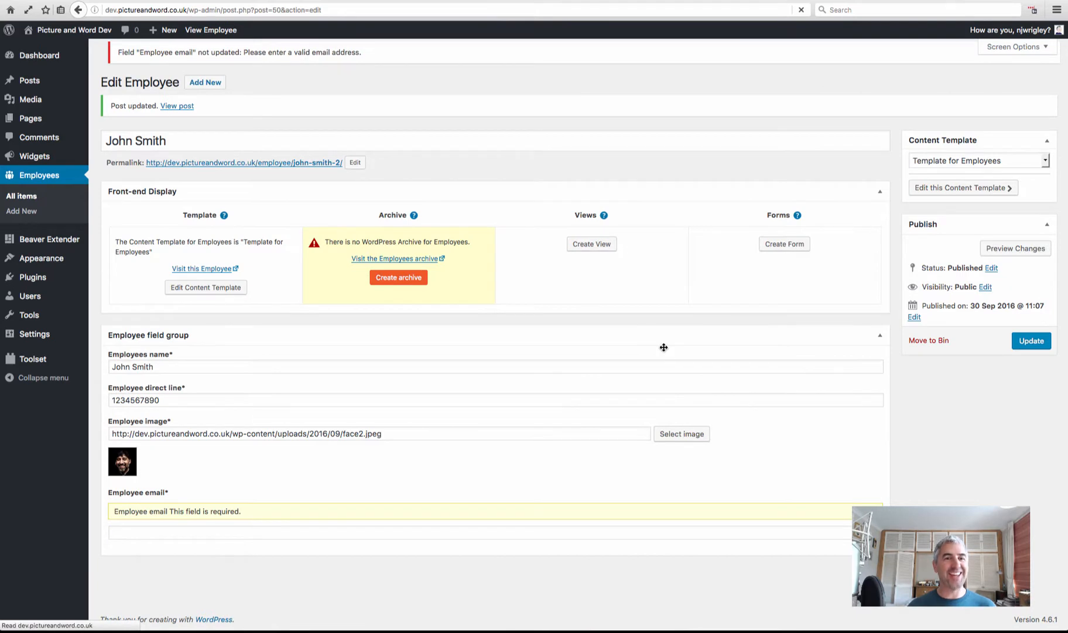
{"action": "left_click", "coordinate": [190, 534]}
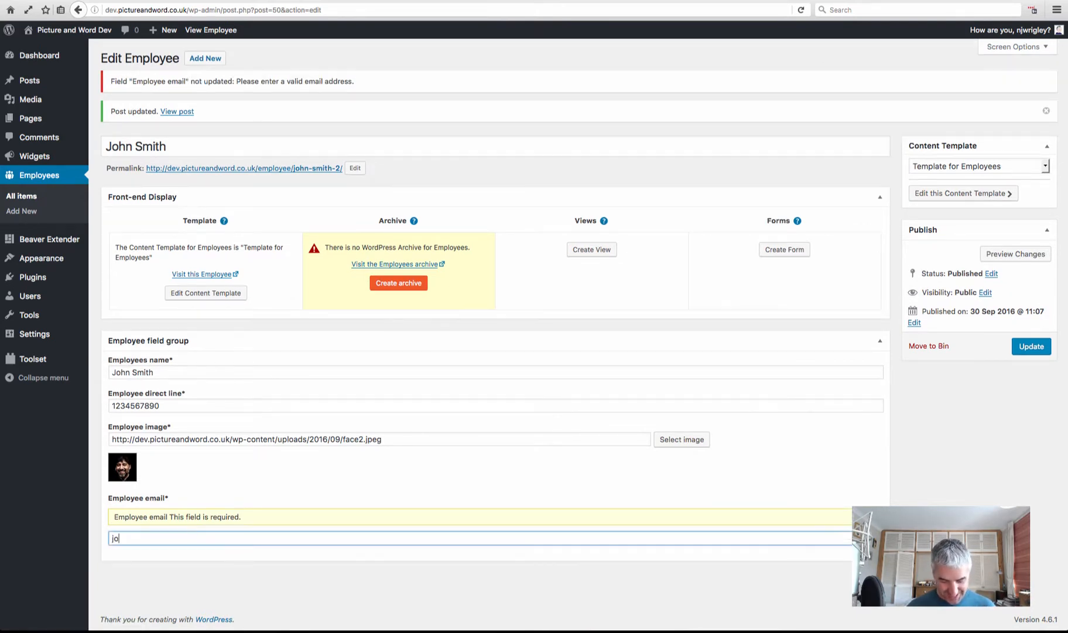
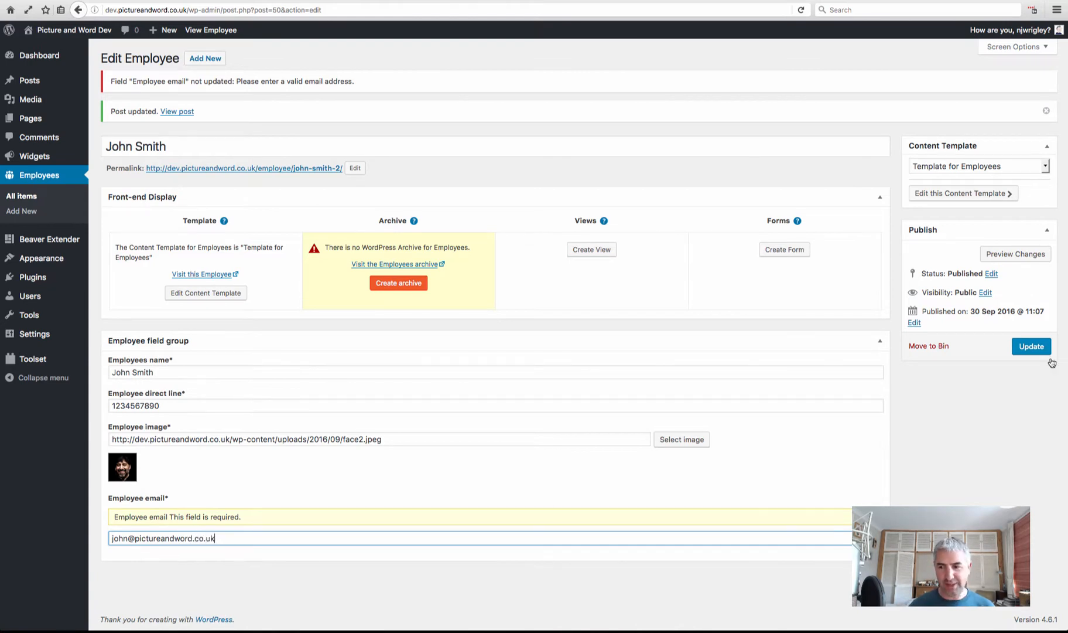
{"action": "left_click", "coordinate": [1032, 346]}
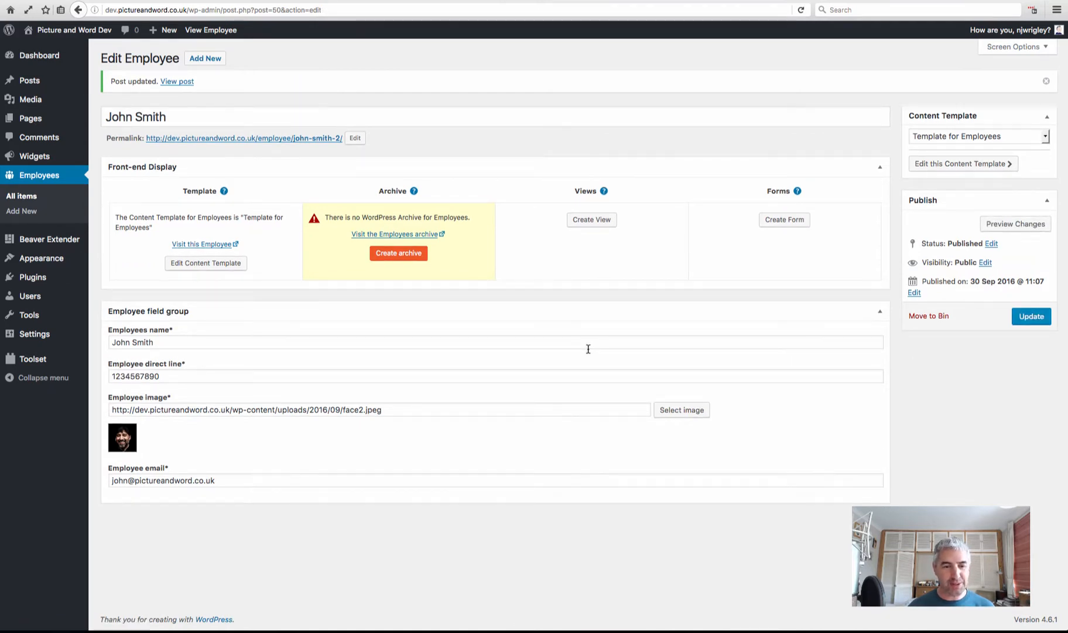
Select the saved e-mail address in the field, then go back to the Employees list
{"action": "left_click_drag", "start_coordinate": [215, 480], "coordinate": [133, 482]}
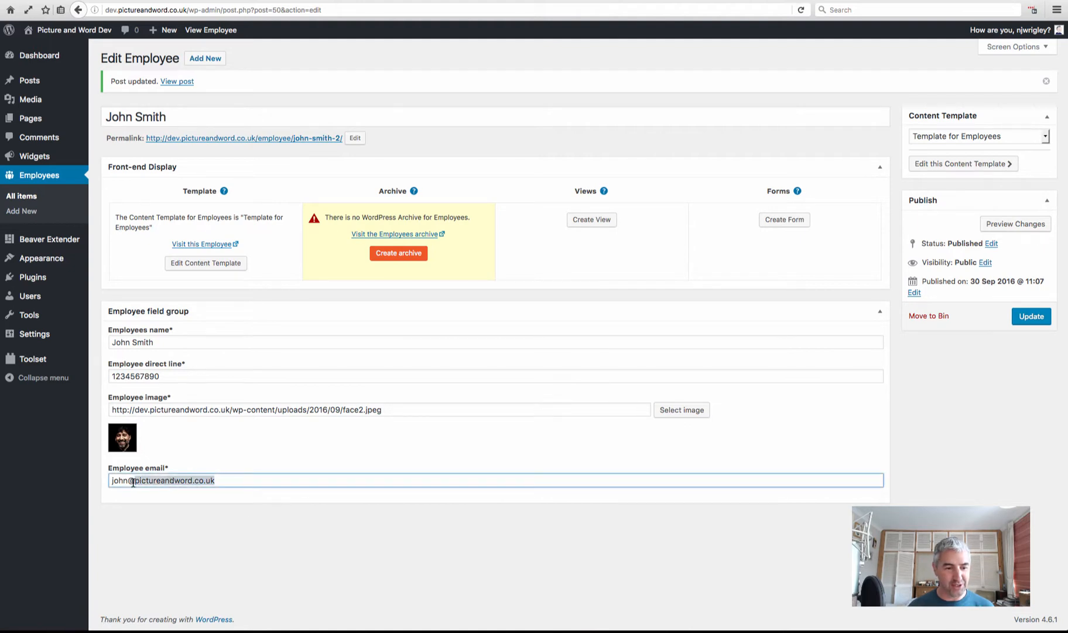
{"action": "left_click", "coordinate": [197, 480]}
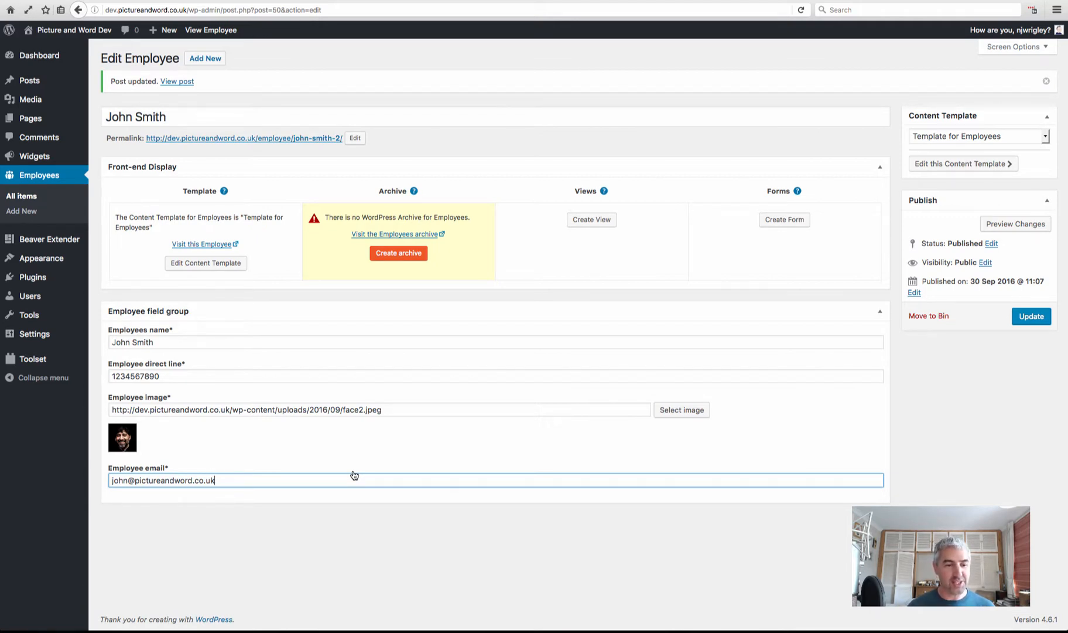
{"action": "left_click_drag", "start_coordinate": [237, 480], "coordinate": [106, 478]}
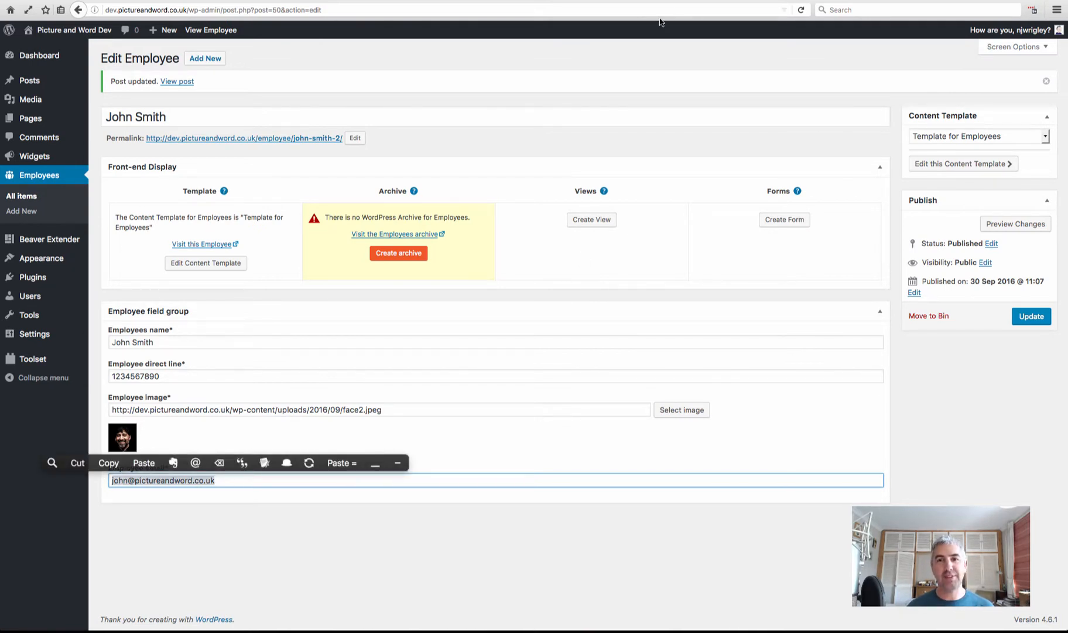
{"action": "left_click", "coordinate": [659, 1]}
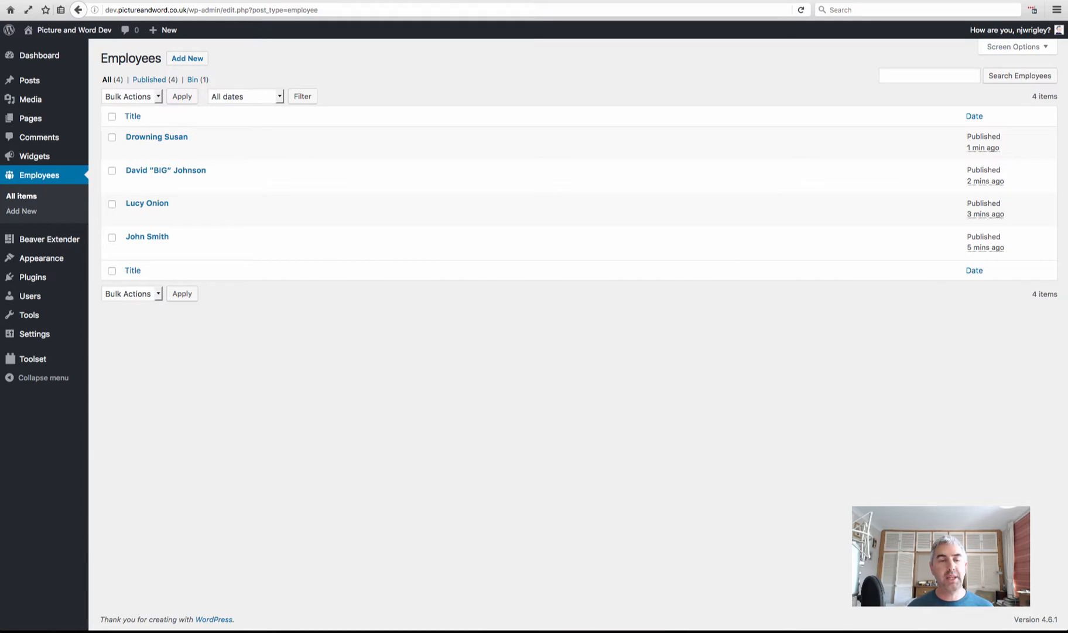
Open all four employees' View pages in new browser tabs, bottom to top
{"action": "mouse_move", "coordinate": [463, 206]}
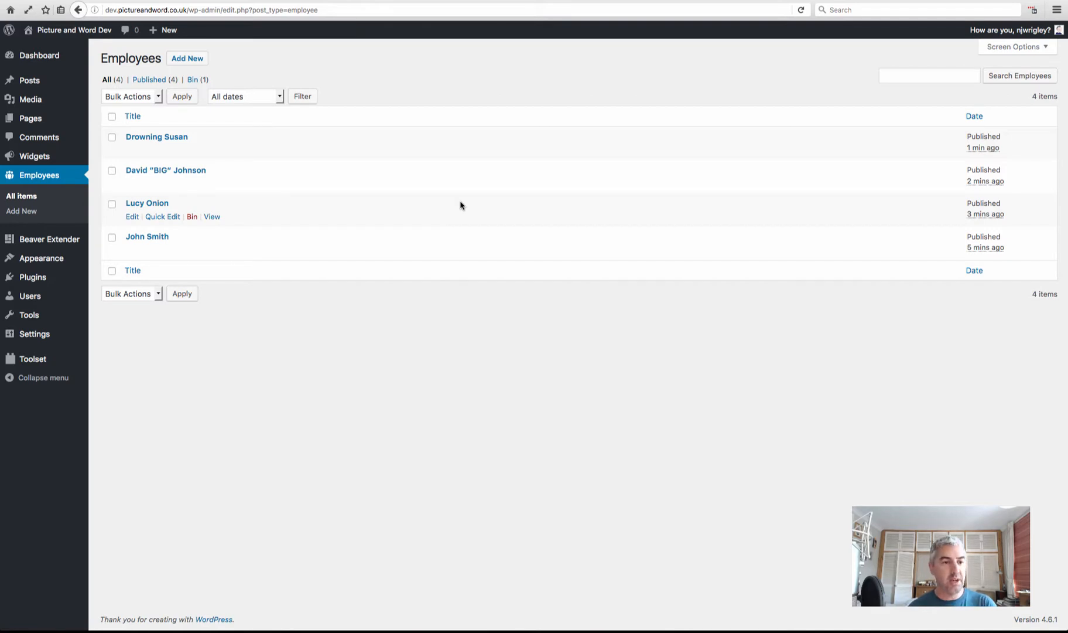
{"action": "mouse_move", "coordinate": [234, 244]}
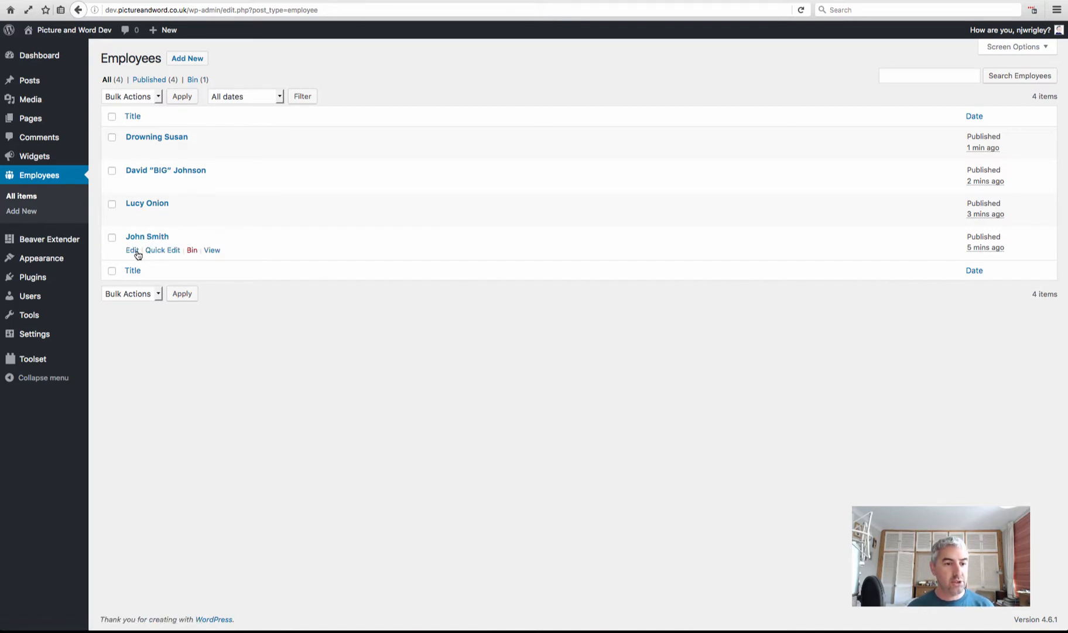
{"action": "right_click", "coordinate": [212, 251]}
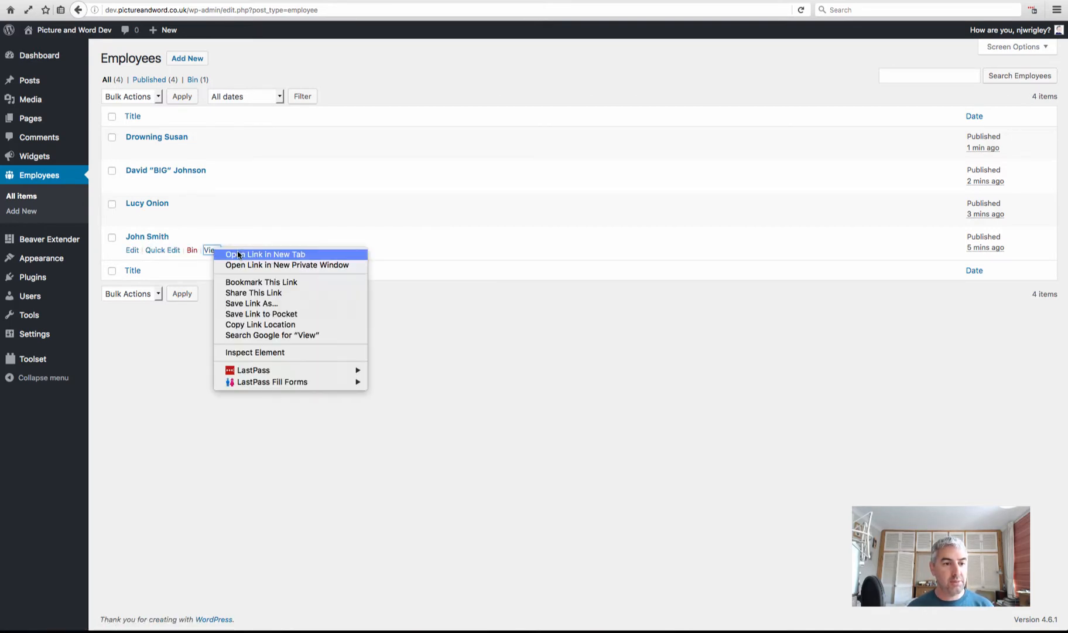
{"action": "left_click", "coordinate": [238, 255]}
{"action": "right_click", "coordinate": [214, 216]}
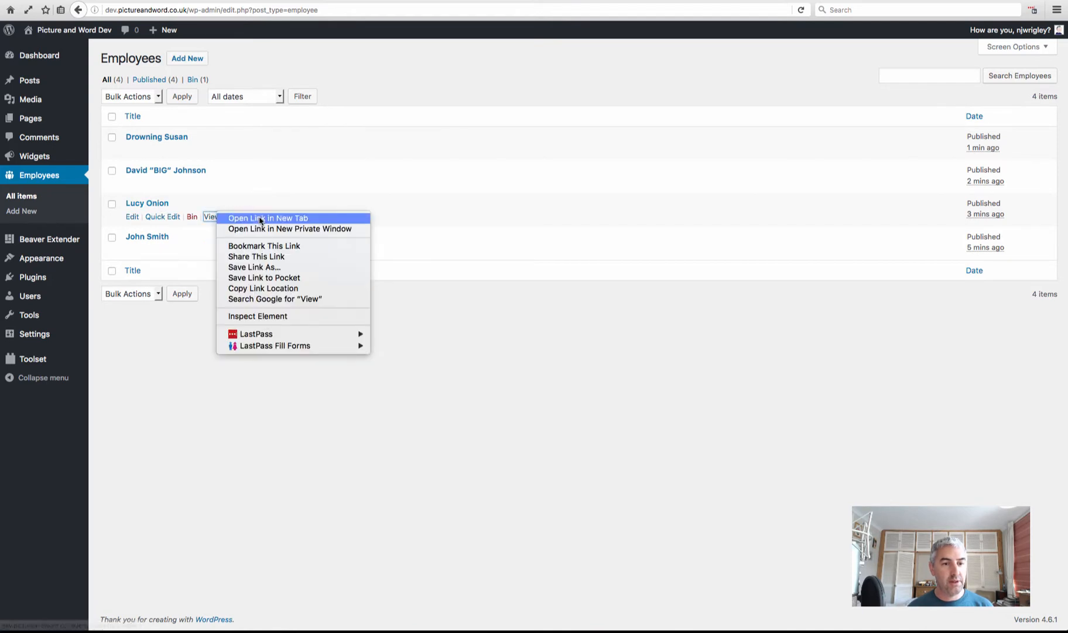
{"action": "left_click", "coordinate": [261, 219]}
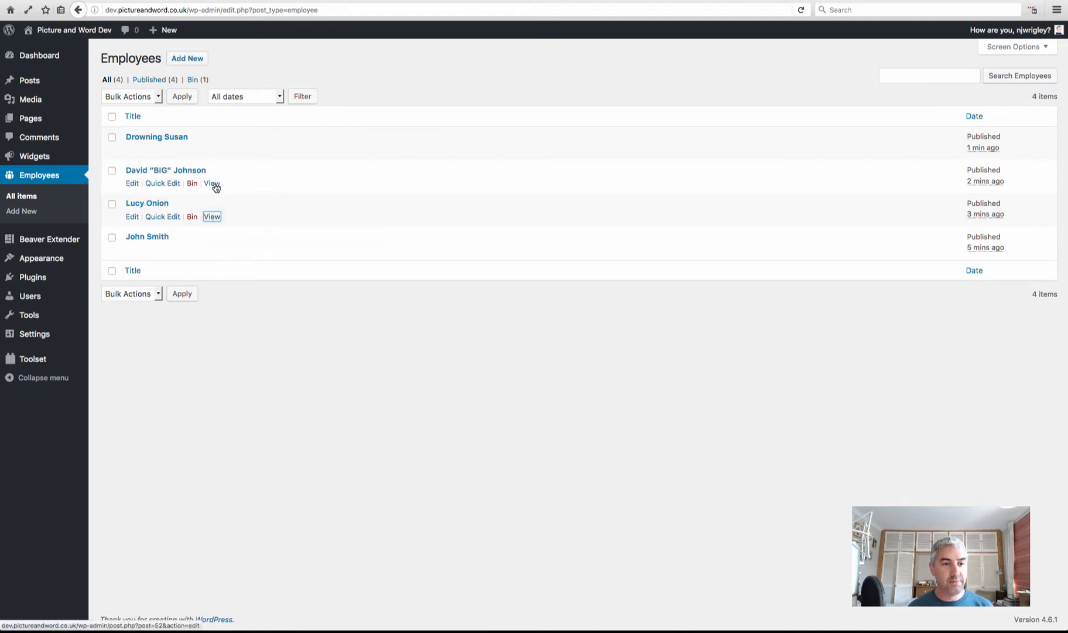
{"action": "right_click", "coordinate": [213, 182]}
{"action": "left_click", "coordinate": [279, 190]}
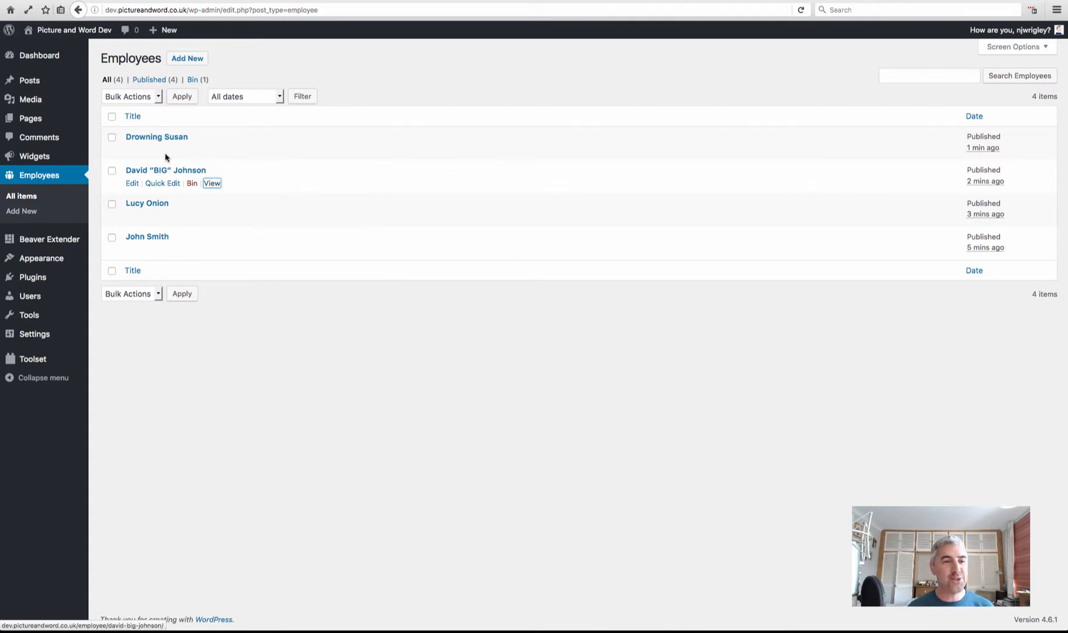
{"action": "right_click", "coordinate": [212, 151]}
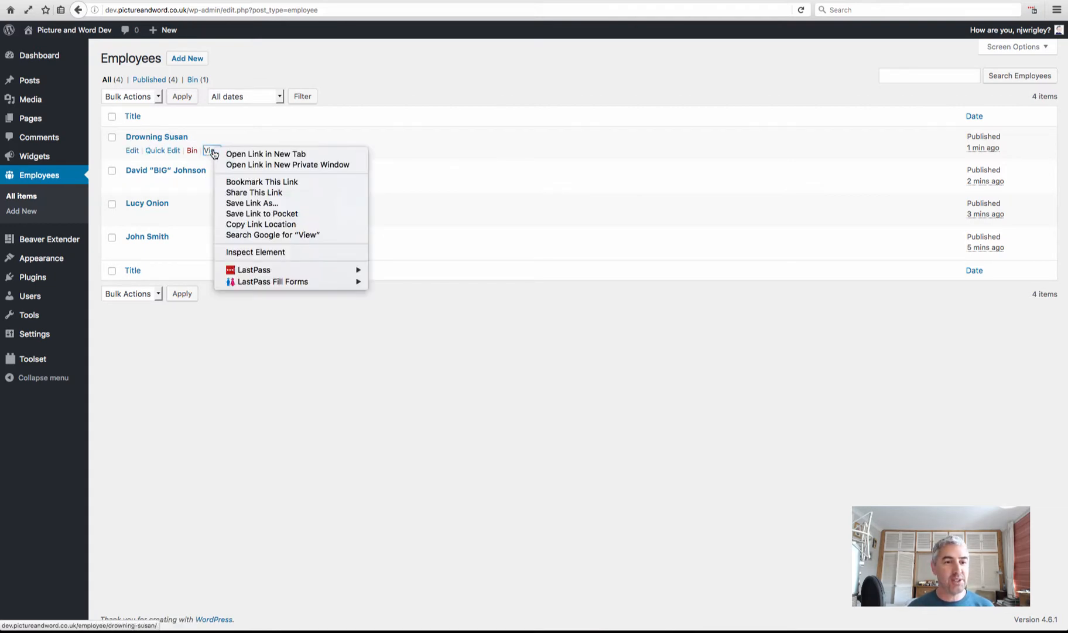
{"action": "left_click", "coordinate": [262, 154]}
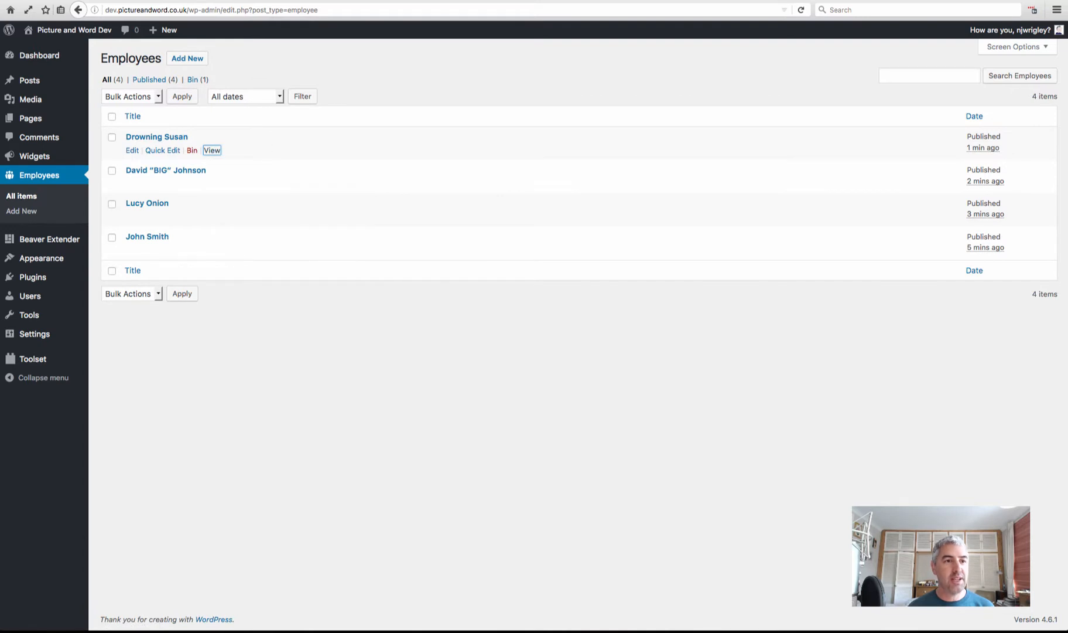
Check the opened employee page tabs, then open the top employee for editing
{"action": "left_click", "coordinate": [202, 1]}
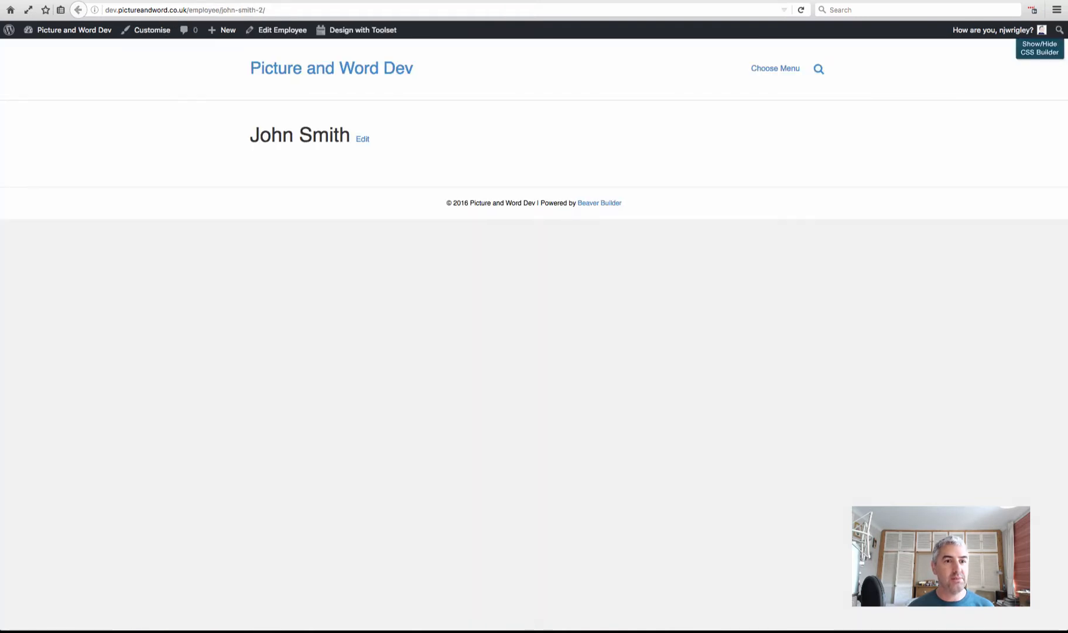
{"action": "key", "text": "ctrl+Tab"}
{"action": "key", "text": "ctrl+Tab"}
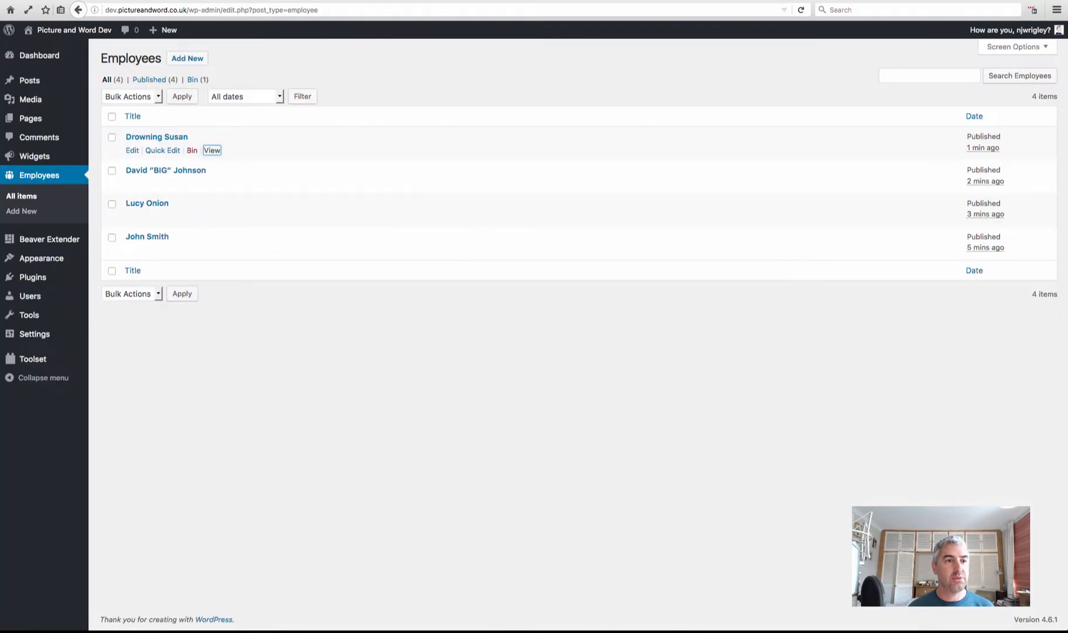
{"action": "left_click", "coordinate": [131, 151]}
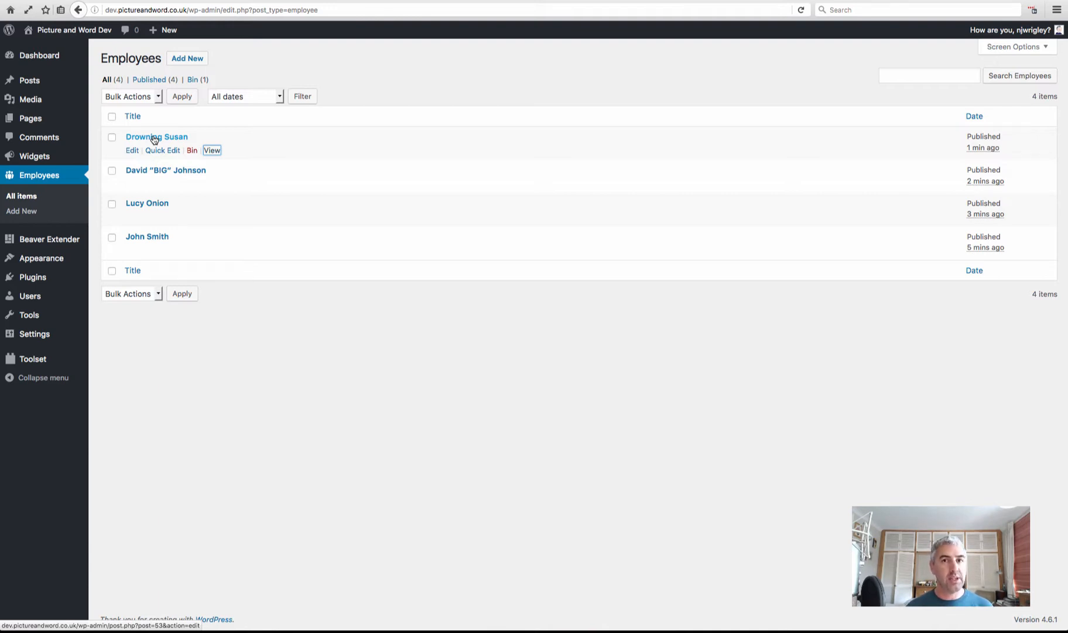
{"action": "mouse_move", "coordinate": [47, 286]}
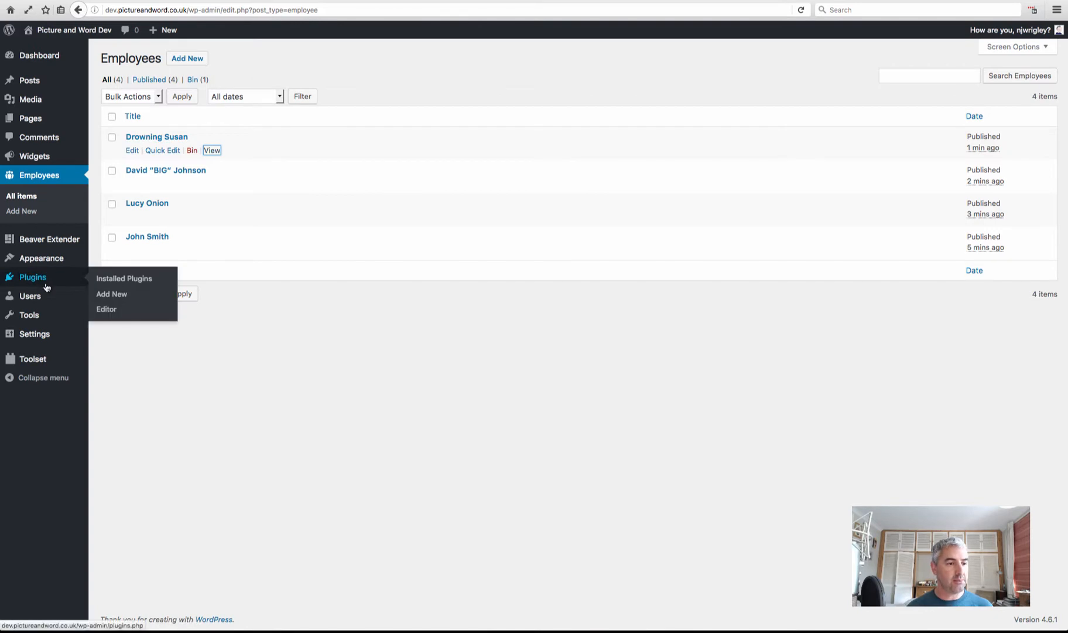
{"action": "mouse_move", "coordinate": [33, 362]}
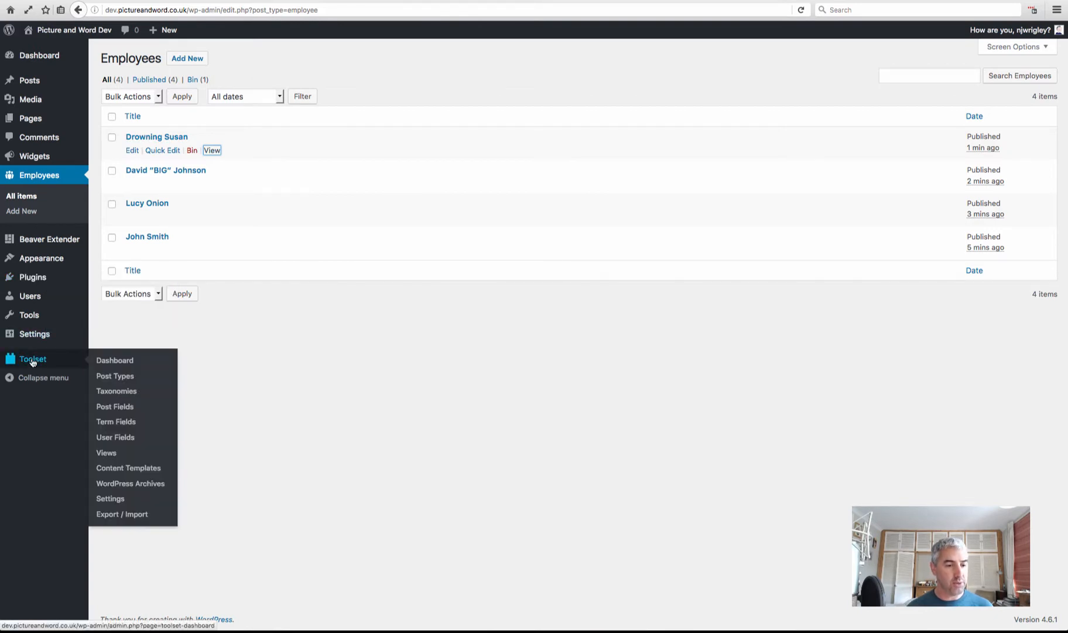
From Toolset Post Fields, edit the Employee field group and start a fifth field
{"action": "left_click", "coordinate": [118, 412]}
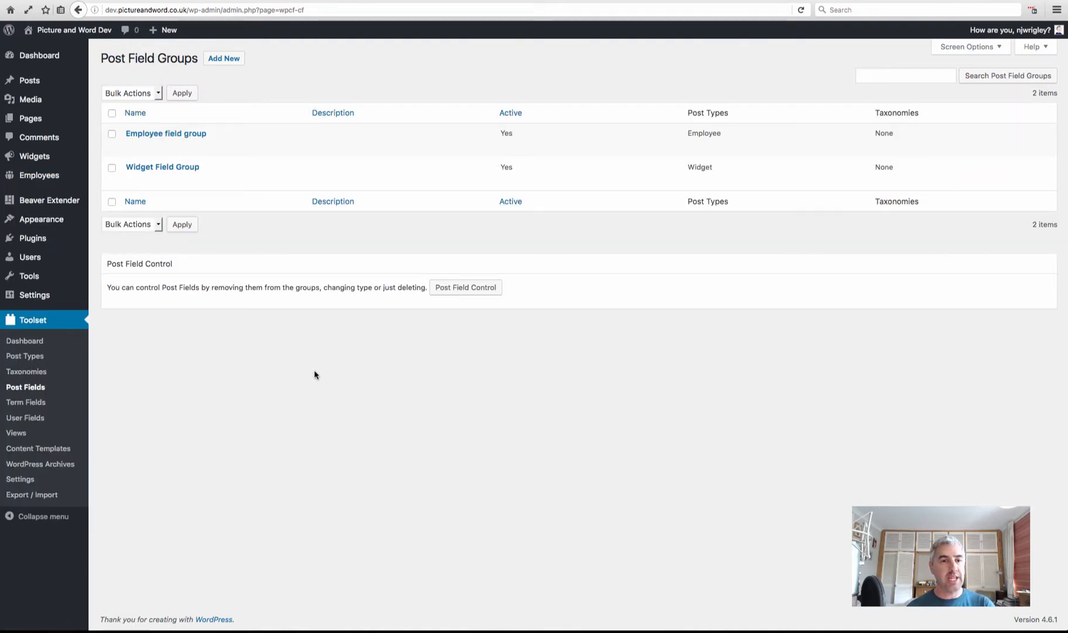
{"action": "mouse_move", "coordinate": [167, 136]}
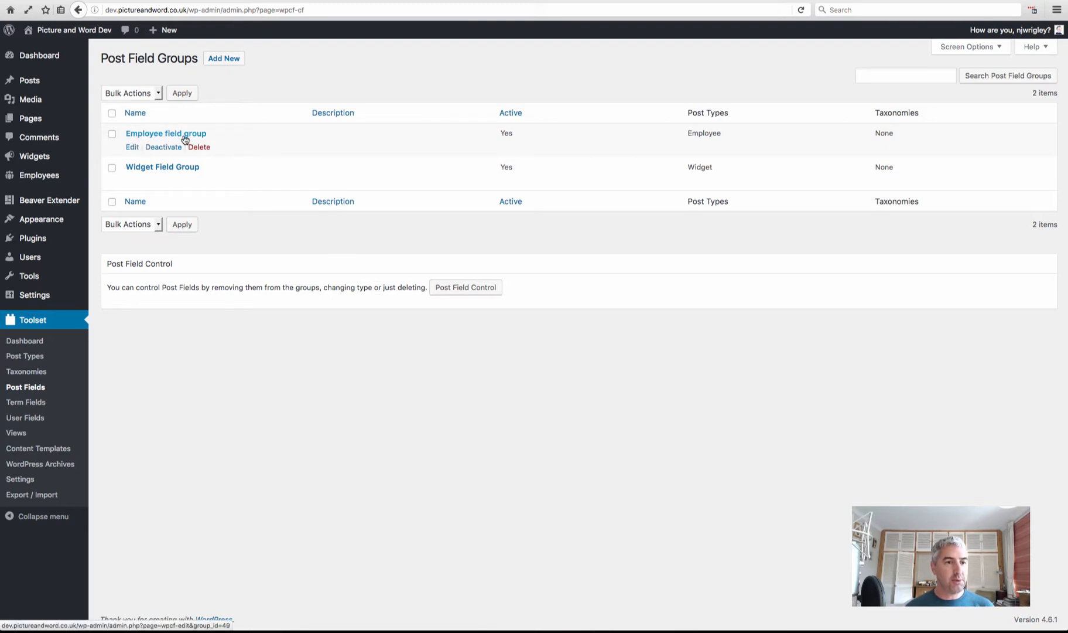
{"action": "left_click", "coordinate": [132, 150]}
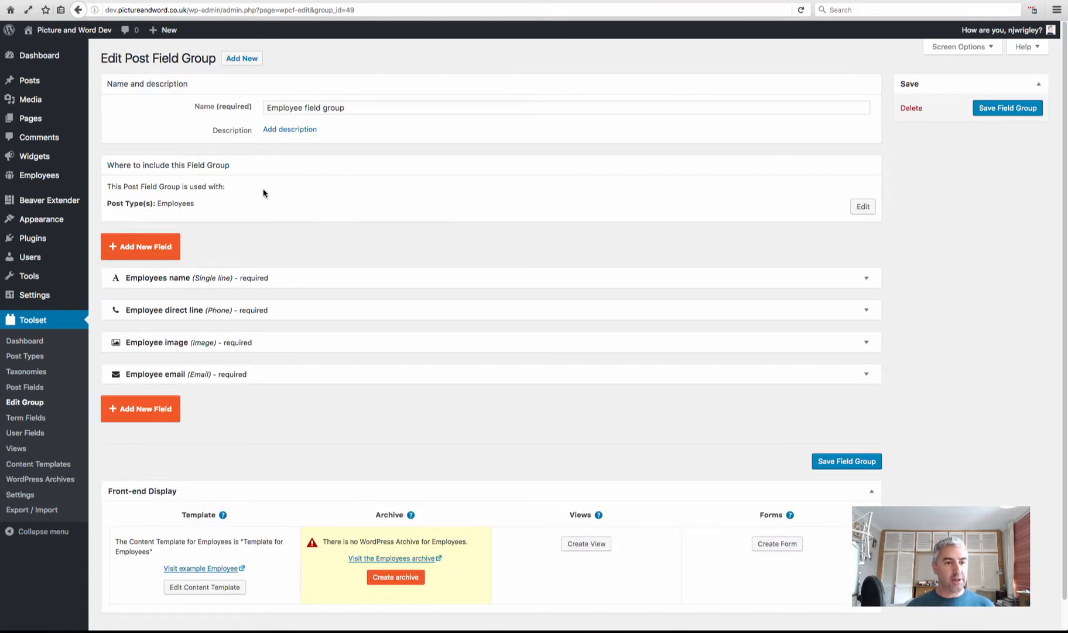
{"action": "left_click", "coordinate": [163, 416]}
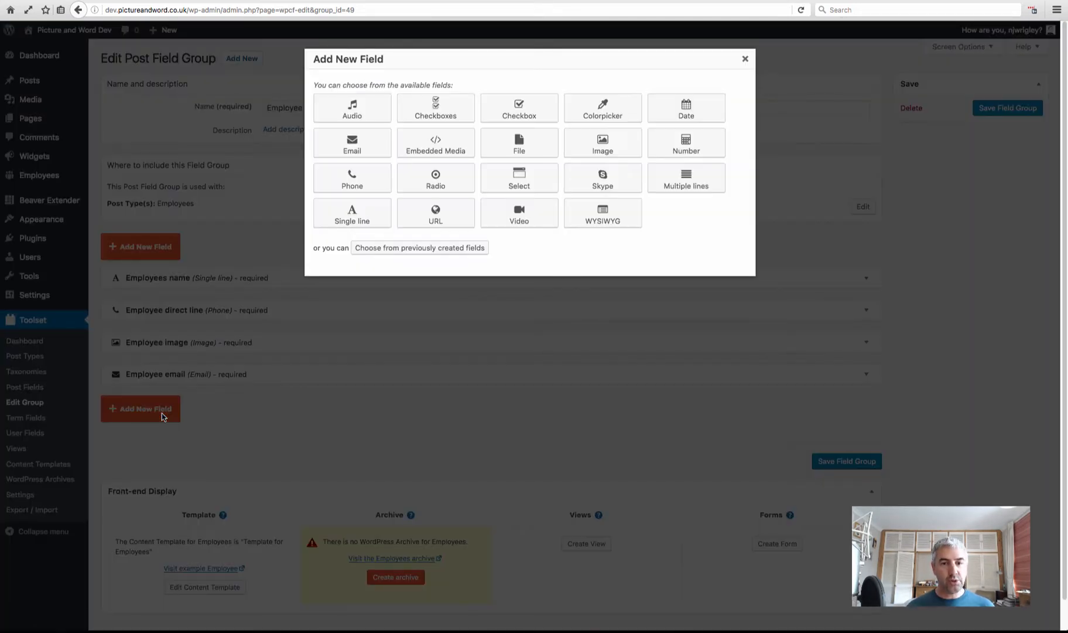
Add a required multiple-lines field 'Employee About' (slug employee-about) and save the group
{"action": "left_click", "coordinate": [687, 179]}
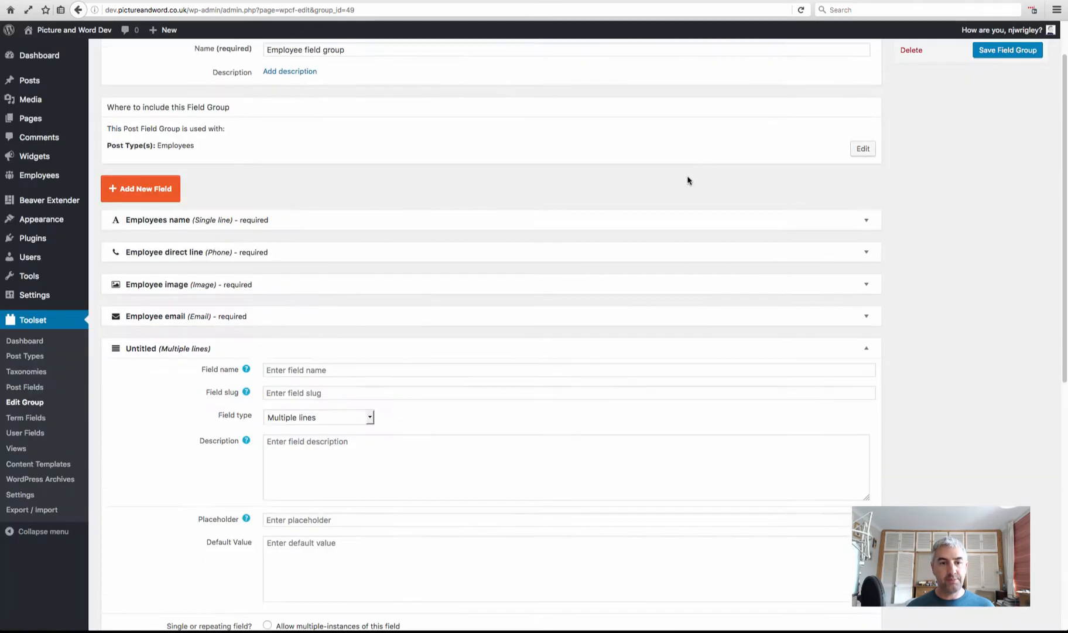
{"action": "left_click", "coordinate": [345, 82]}
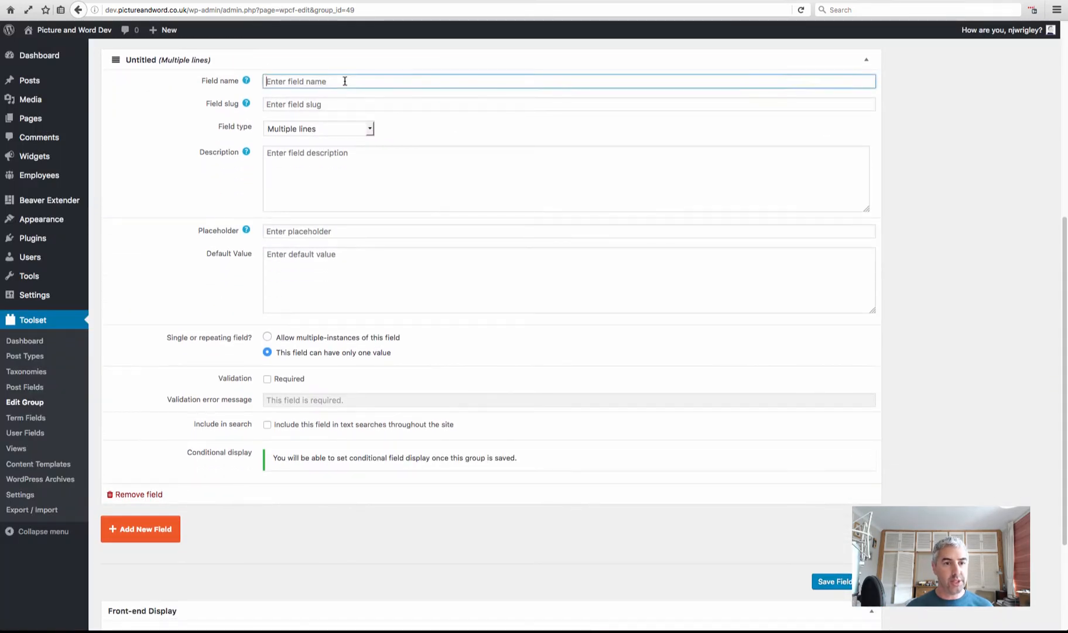
{"action": "type", "text": "Employe"}
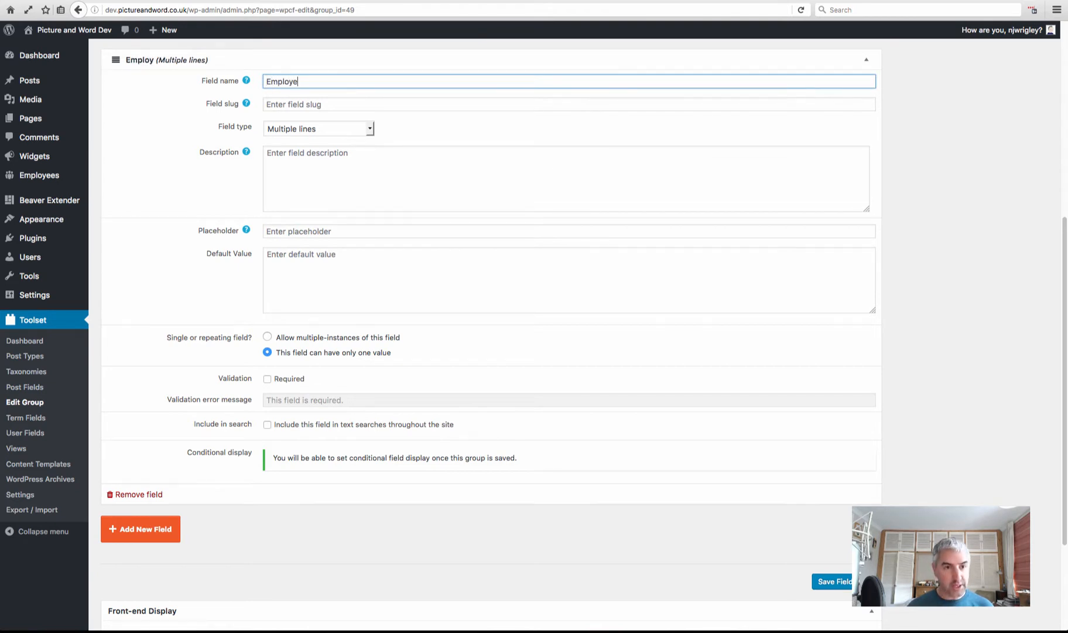
{"action": "type", "text": "e About"}
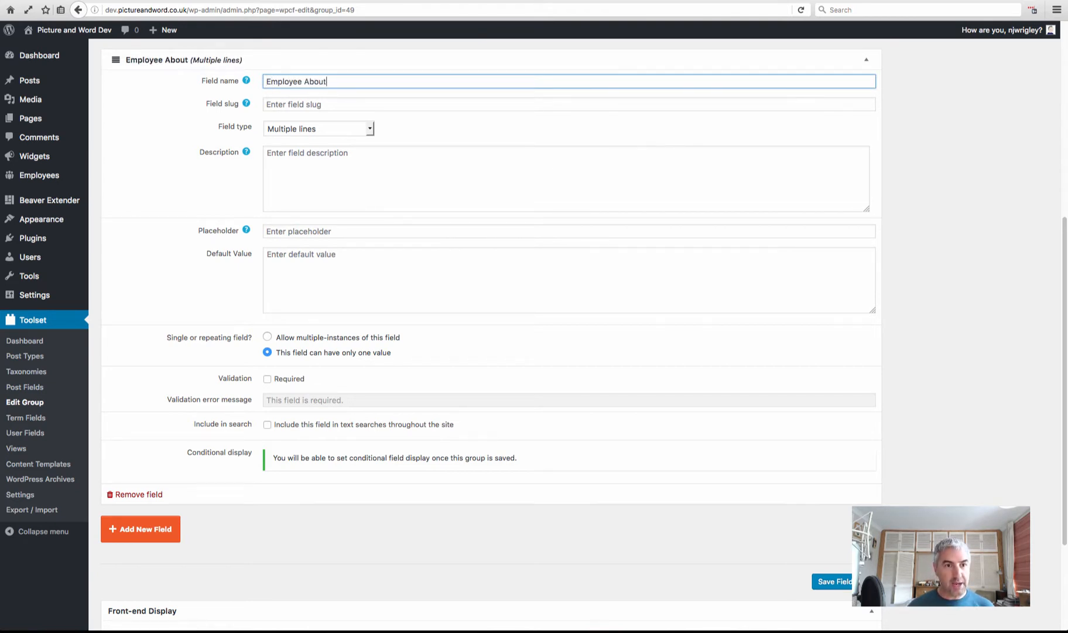
{"action": "left_click", "coordinate": [362, 104]}
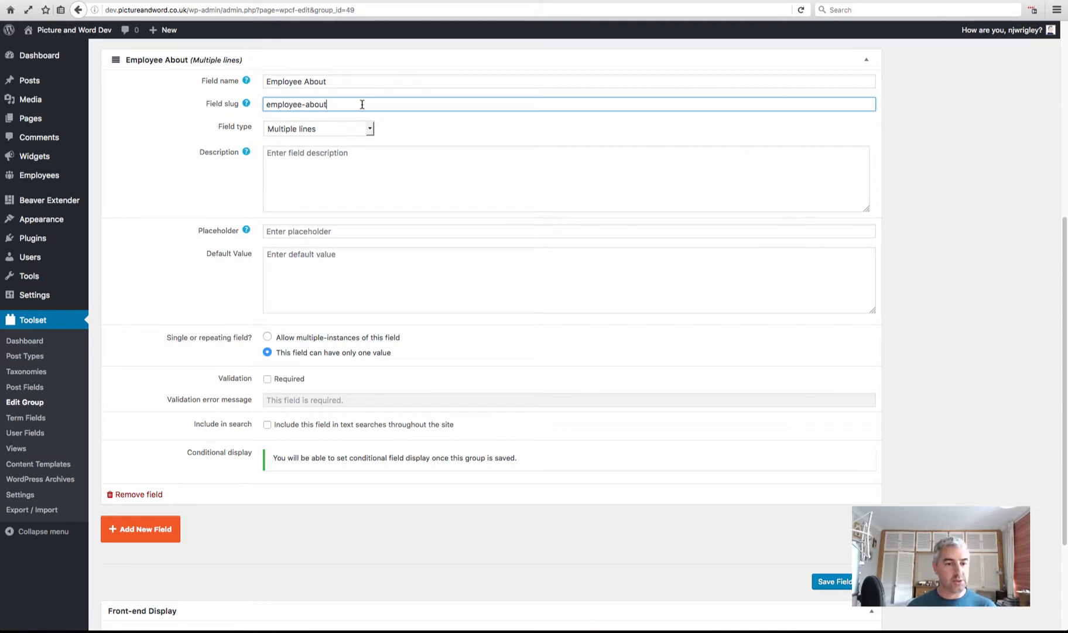
{"action": "left_click", "coordinate": [267, 379]}
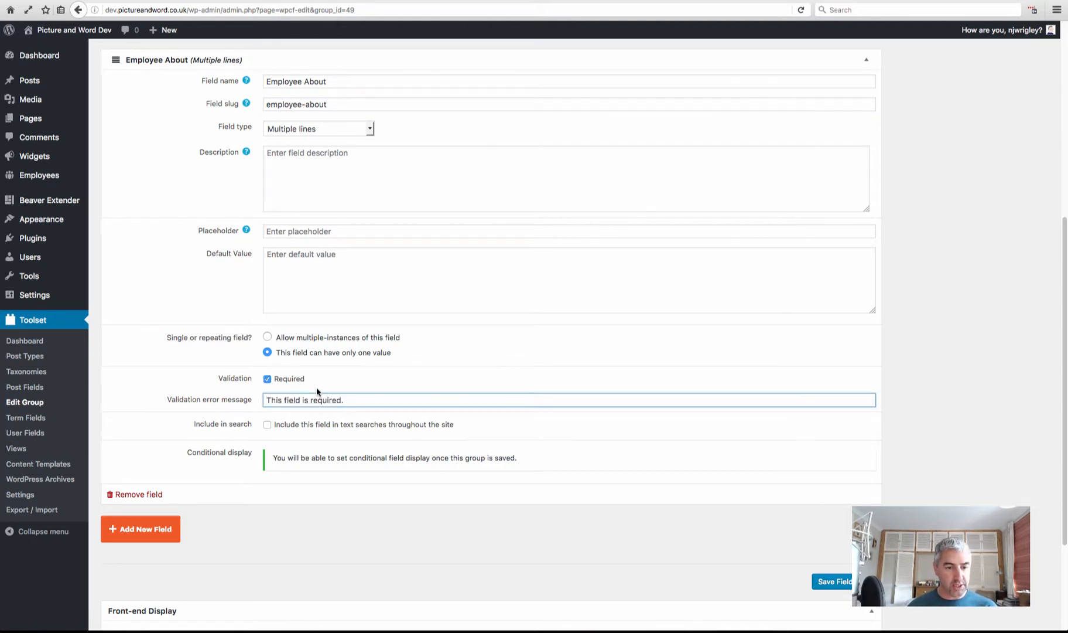
{"action": "left_click", "coordinate": [835, 581]}
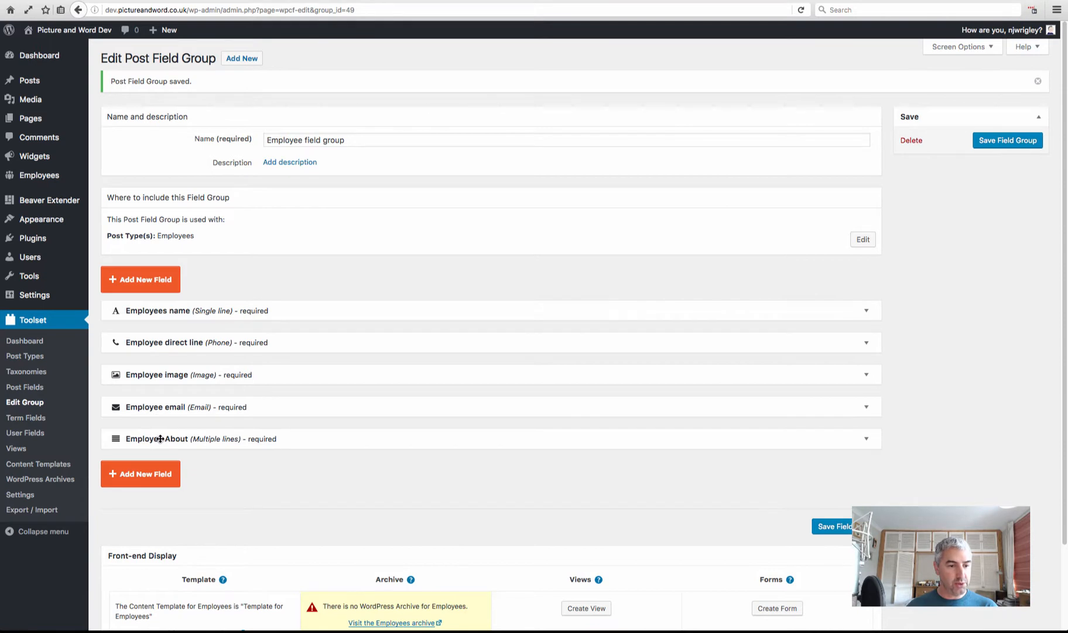
Move Employee image and About up, delete the Employees name field, and save the group
{"action": "left_click_drag", "start_coordinate": [161, 439], "coordinate": [161, 344]}
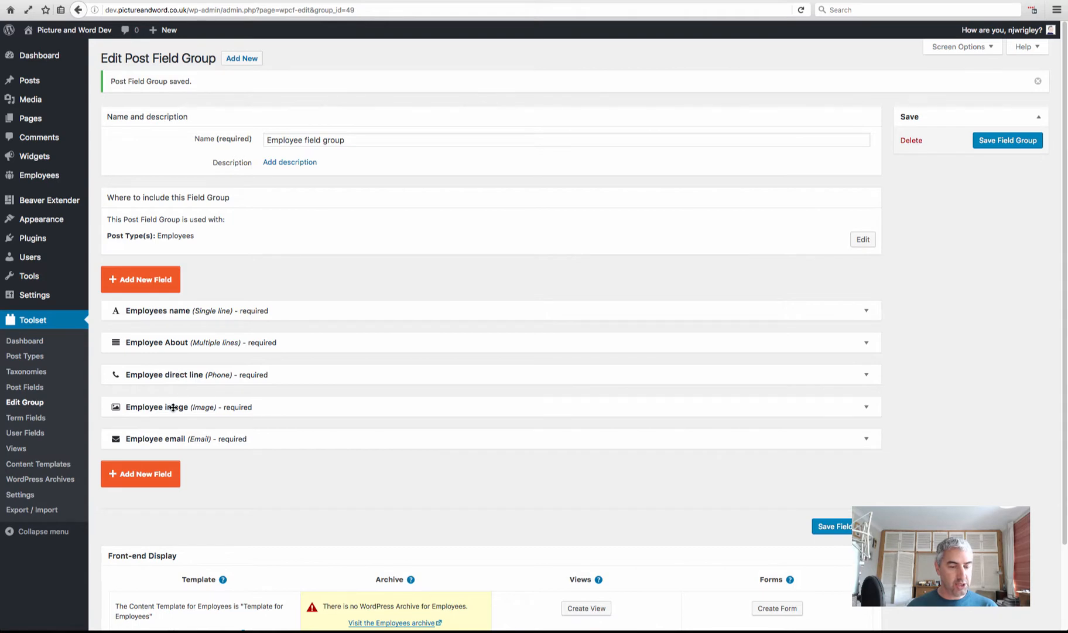
{"action": "left_click_drag", "start_coordinate": [173, 407], "coordinate": [172, 349]}
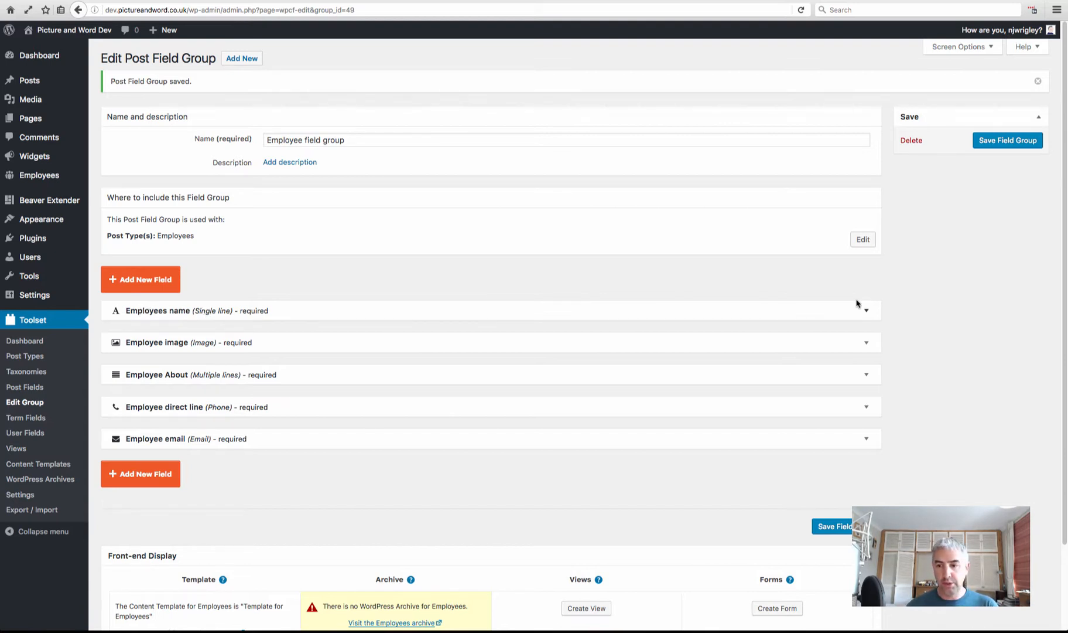
{"action": "left_click", "coordinate": [865, 311]}
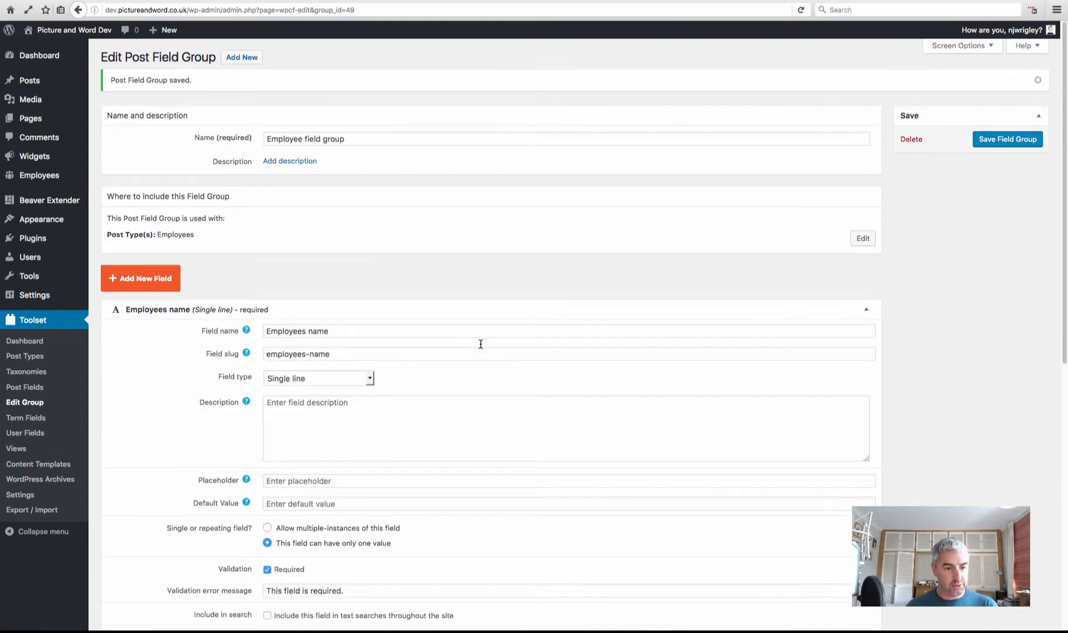
{"action": "scroll", "coordinate": [484, 348], "scroll_direction": "down", "scroll_amount": 5}
{"action": "left_click", "coordinate": [145, 396]}
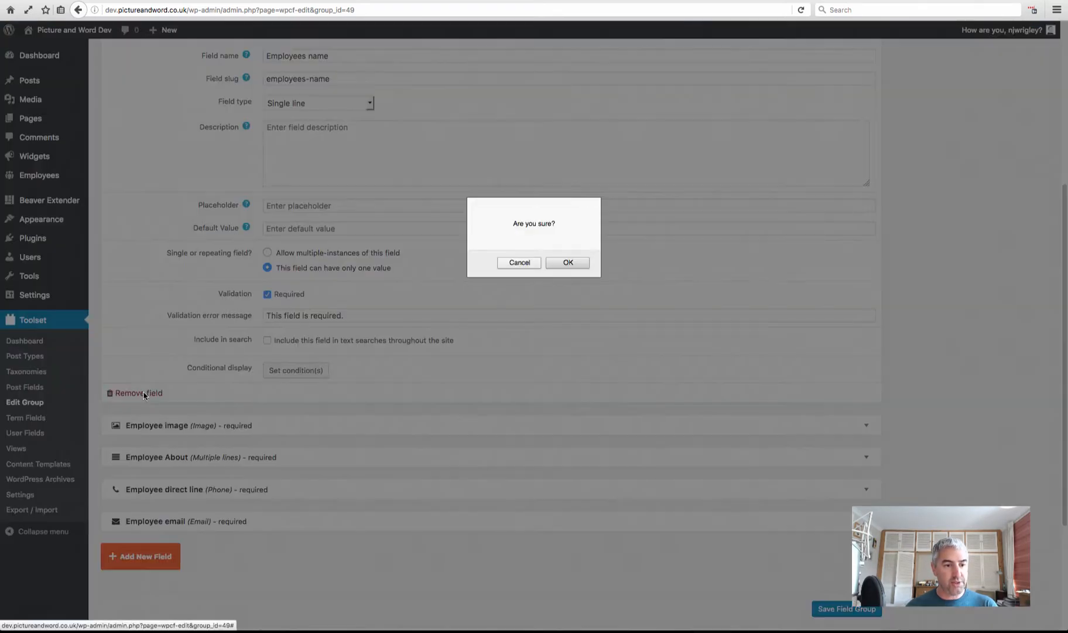
{"action": "left_click", "coordinate": [568, 262]}
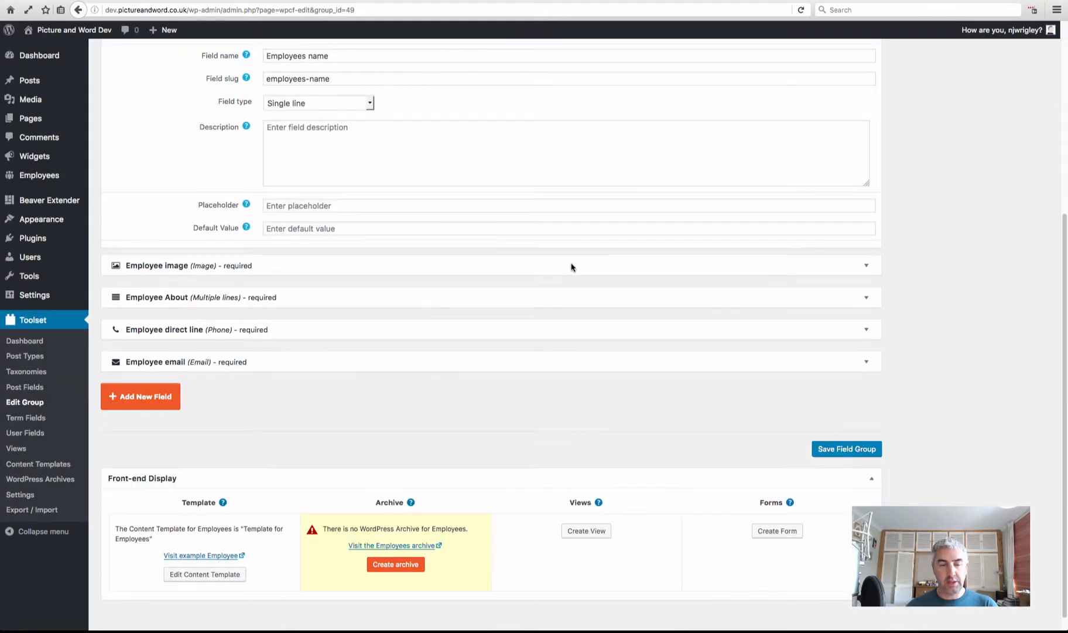
{"action": "scroll", "coordinate": [566, 279], "scroll_direction": "up", "scroll_amount": 1}
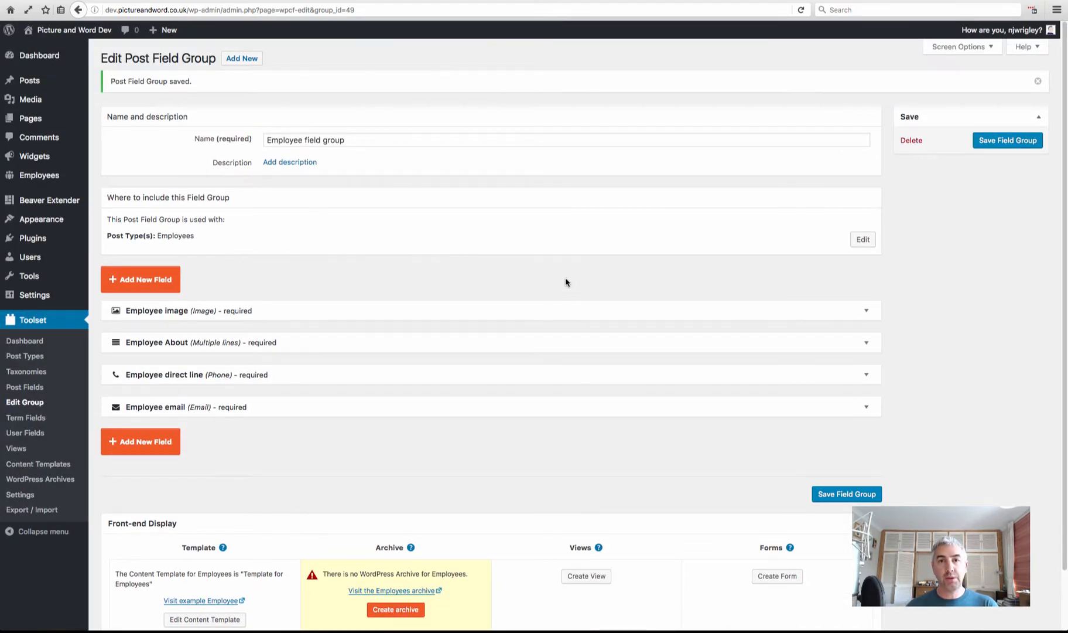
{"action": "left_click", "coordinate": [1017, 141]}
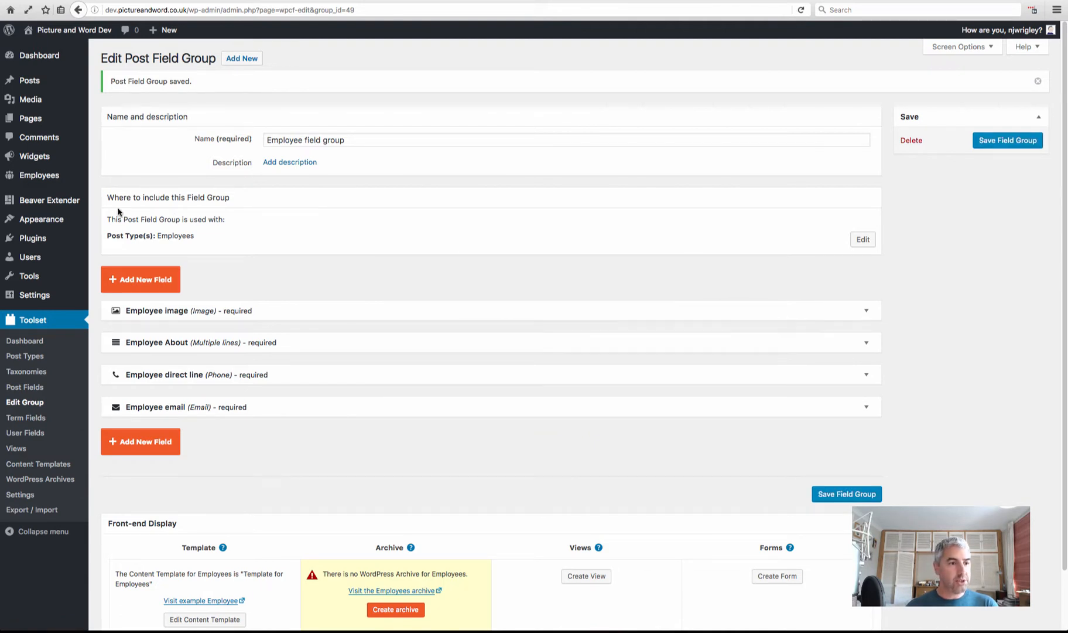
Open the last employee in the All items list for editing, then switch to Bacon Ipsum
{"action": "mouse_move", "coordinate": [34, 176]}
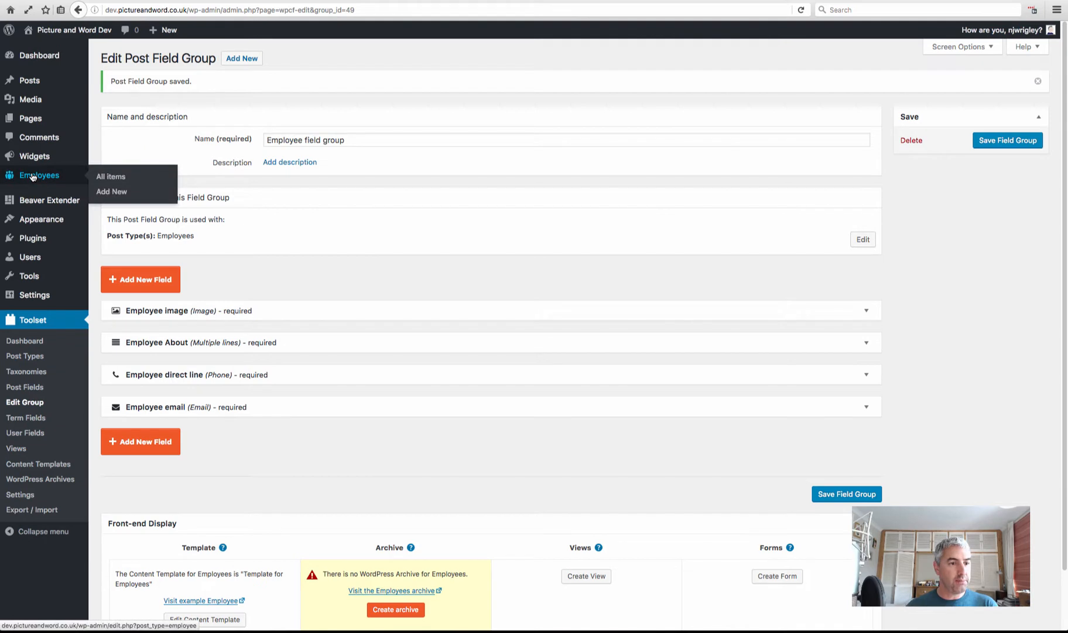
{"action": "left_click", "coordinate": [117, 177]}
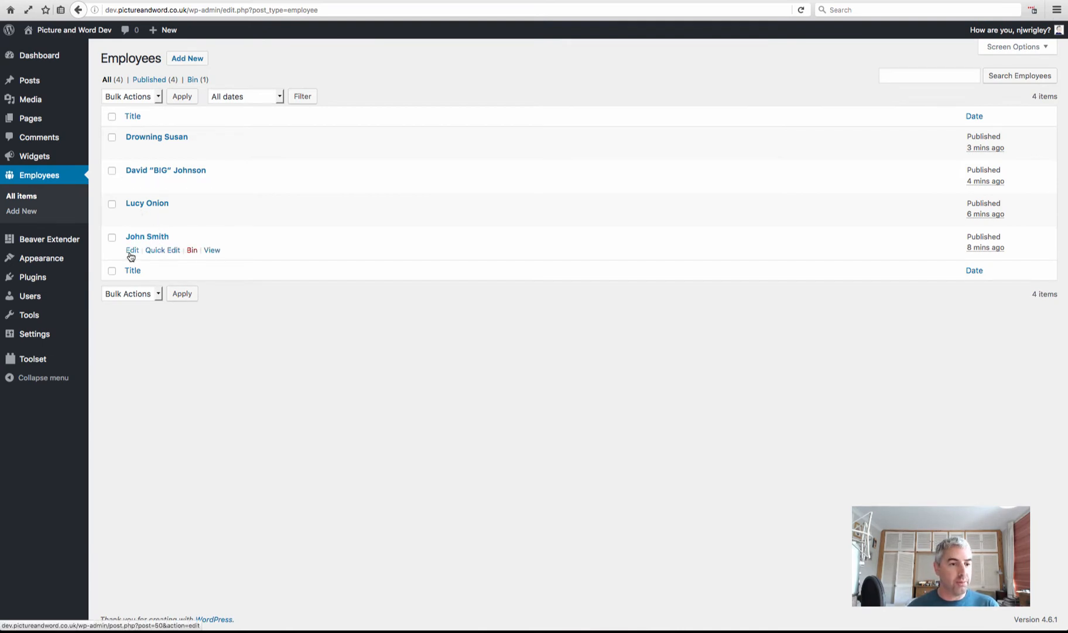
{"action": "left_click", "coordinate": [132, 250]}
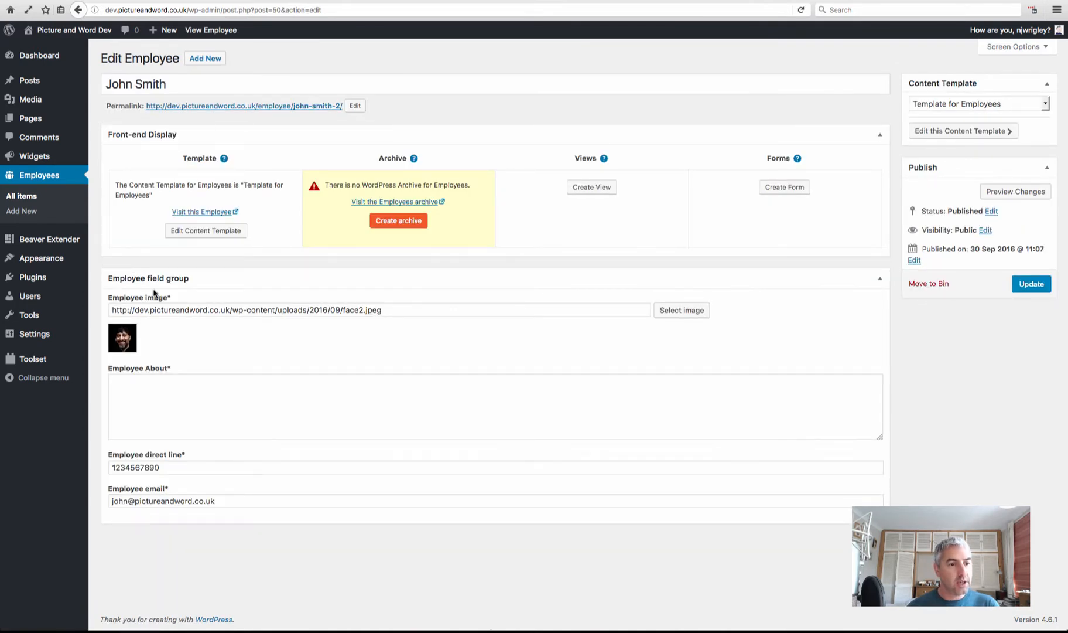
{"action": "left_click_drag", "start_coordinate": [172, 83], "coordinate": [99, 83]}
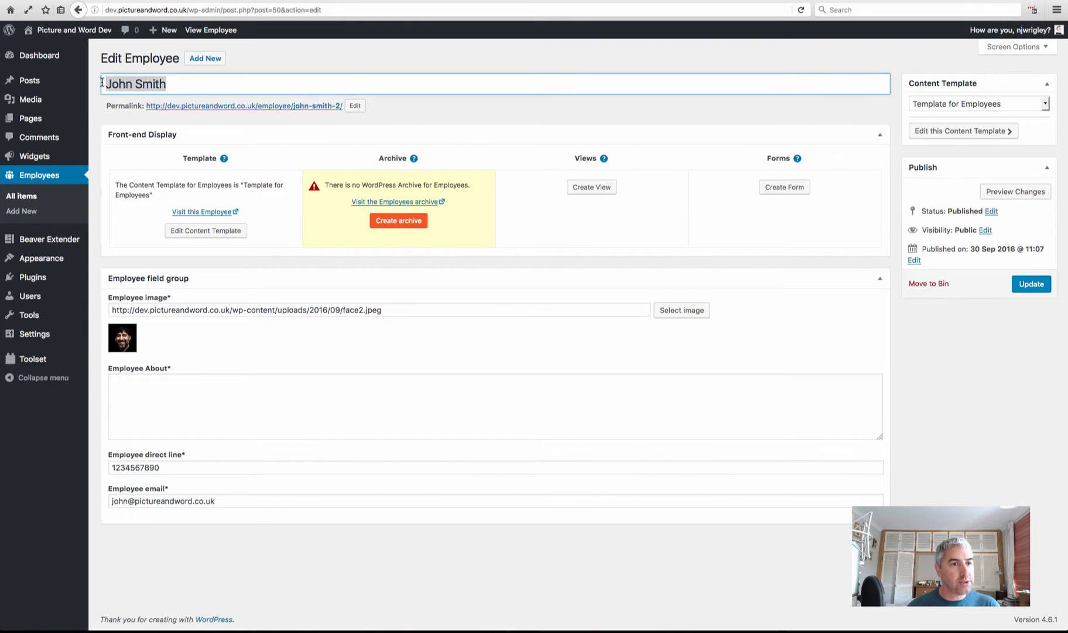
{"action": "left_click", "coordinate": [186, 84]}
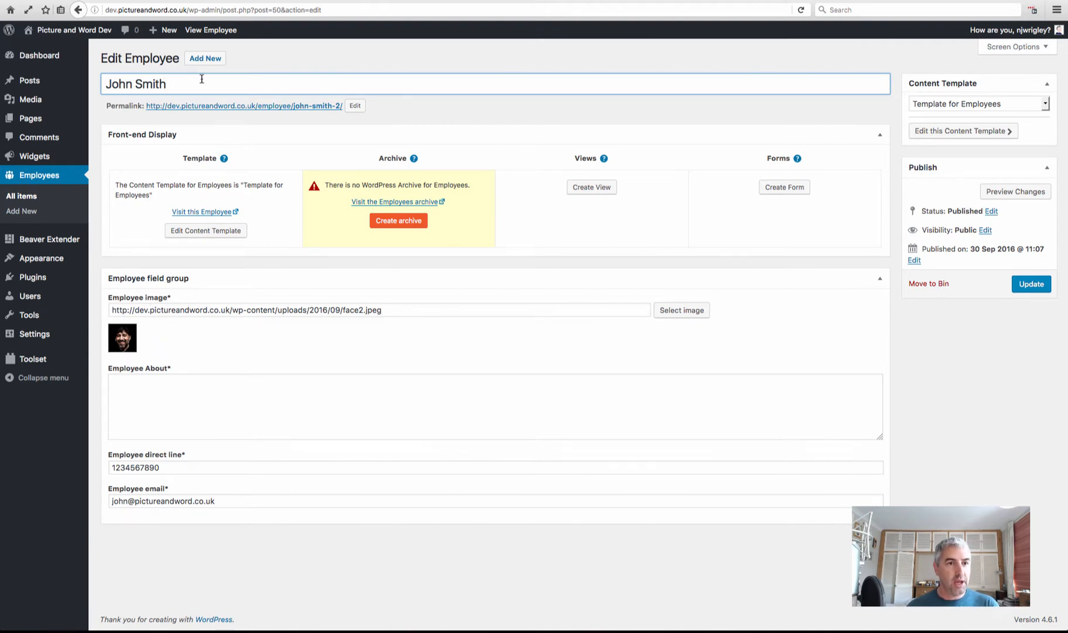
{"action": "key", "text": "ctrl+Tab"}
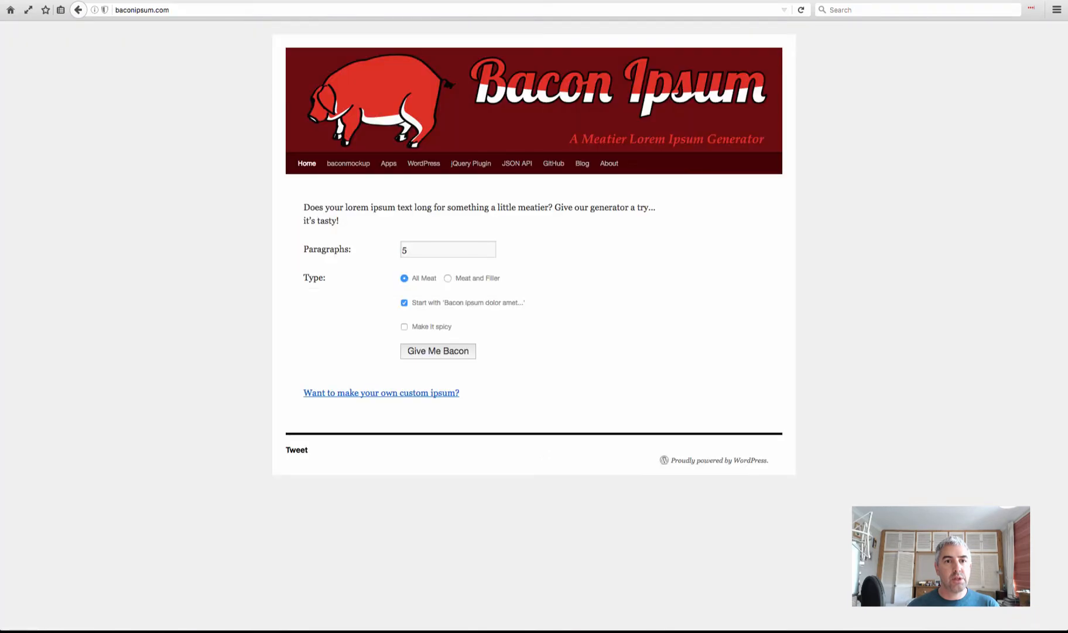
Generate five Meat and Filler paragraphs and copy the first two
{"action": "left_click", "coordinate": [448, 278]}
{"action": "left_click", "coordinate": [445, 350]}
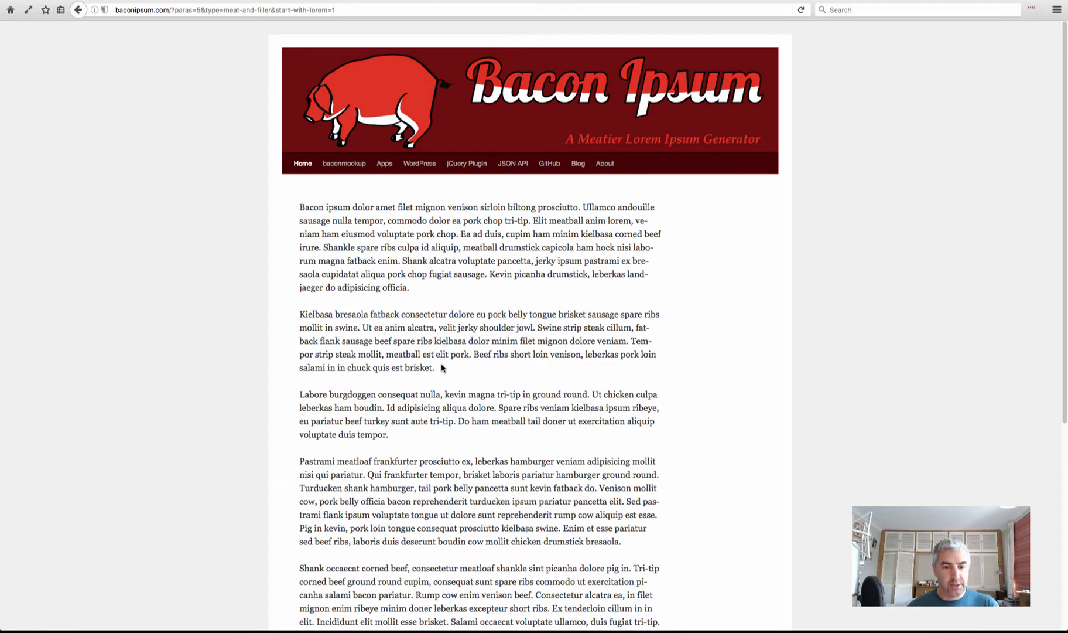
{"action": "left_click_drag", "start_coordinate": [443, 368], "coordinate": [299, 208]}
{"action": "key", "text": "ctrl+c"}
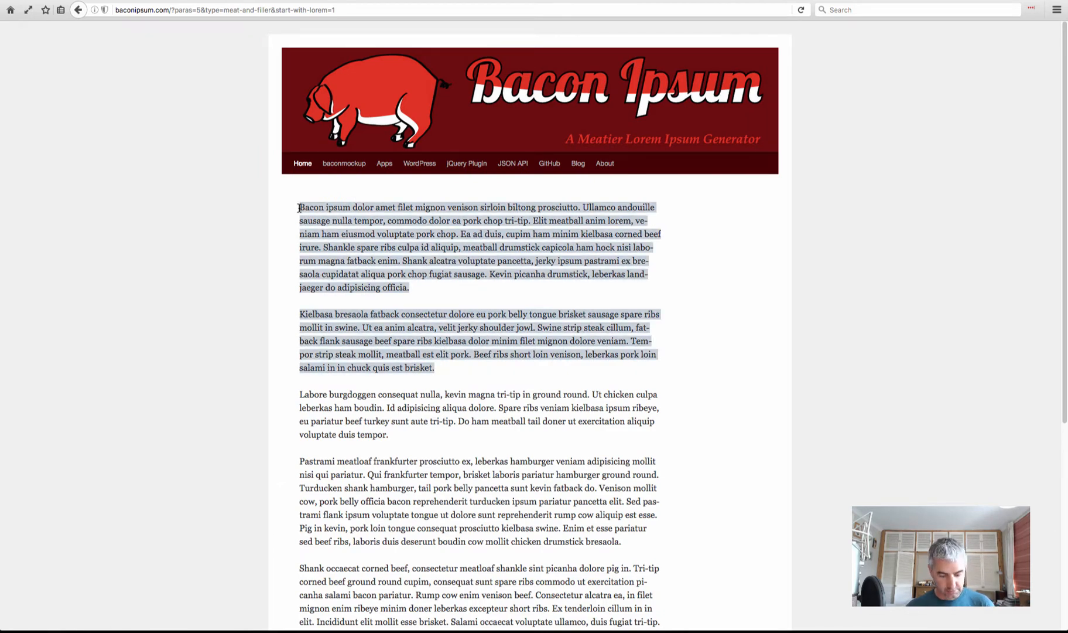
{"action": "key", "text": "ctrl+shift+Tab"}
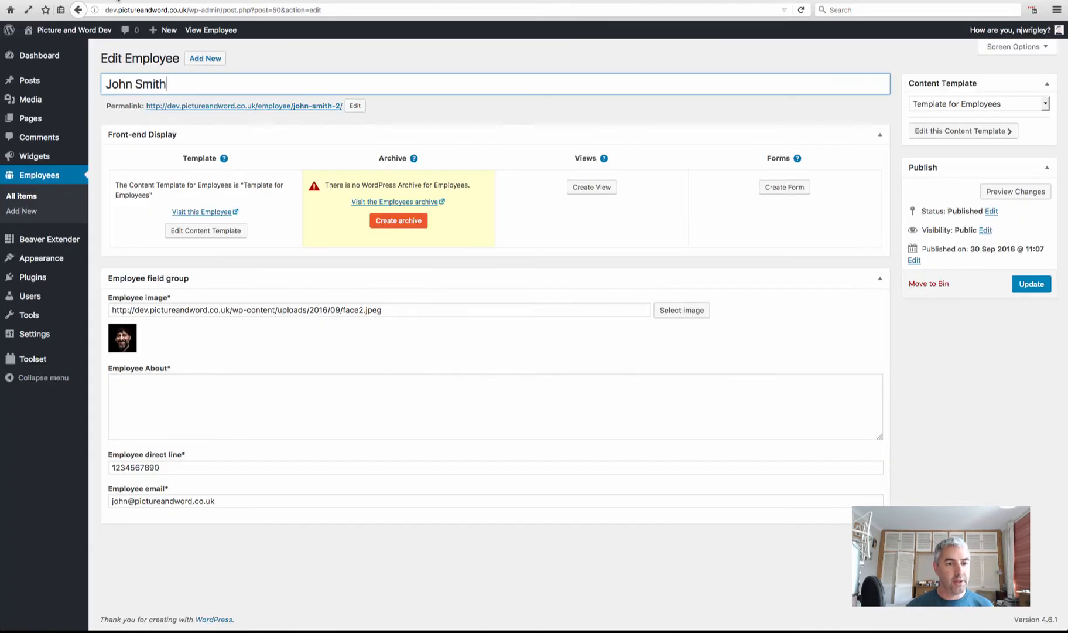
Paste the two Bacon Ipsum paragraphs into Employee About, update, and return to the Employees list
{"action": "left_click", "coordinate": [244, 388]}
{"action": "key", "text": "ctrl+v"}
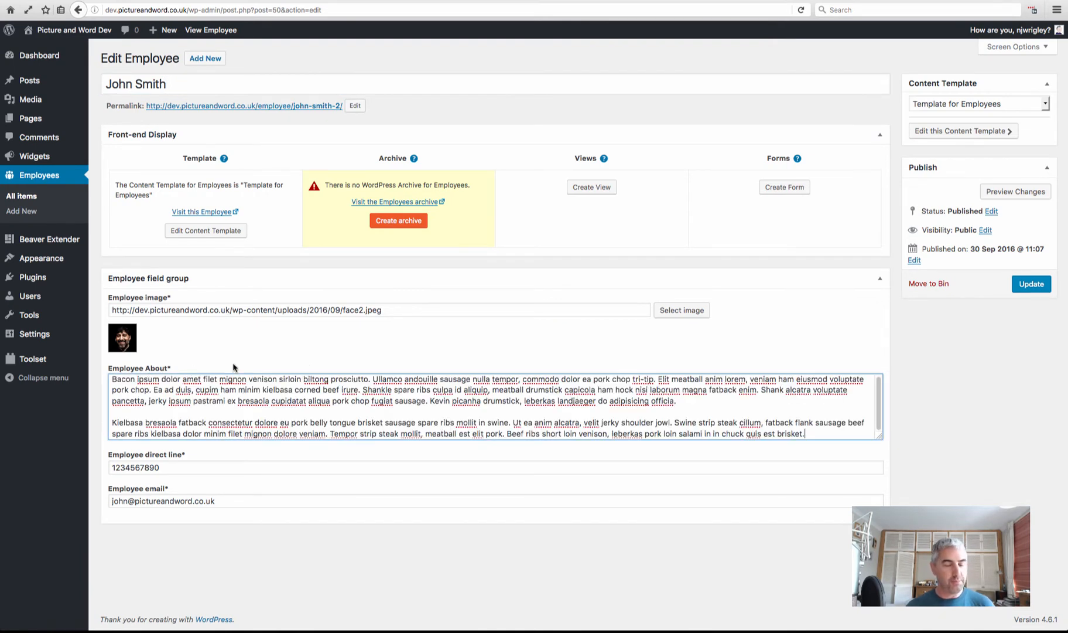
{"action": "left_click_drag", "start_coordinate": [876, 436], "coordinate": [880, 478]}
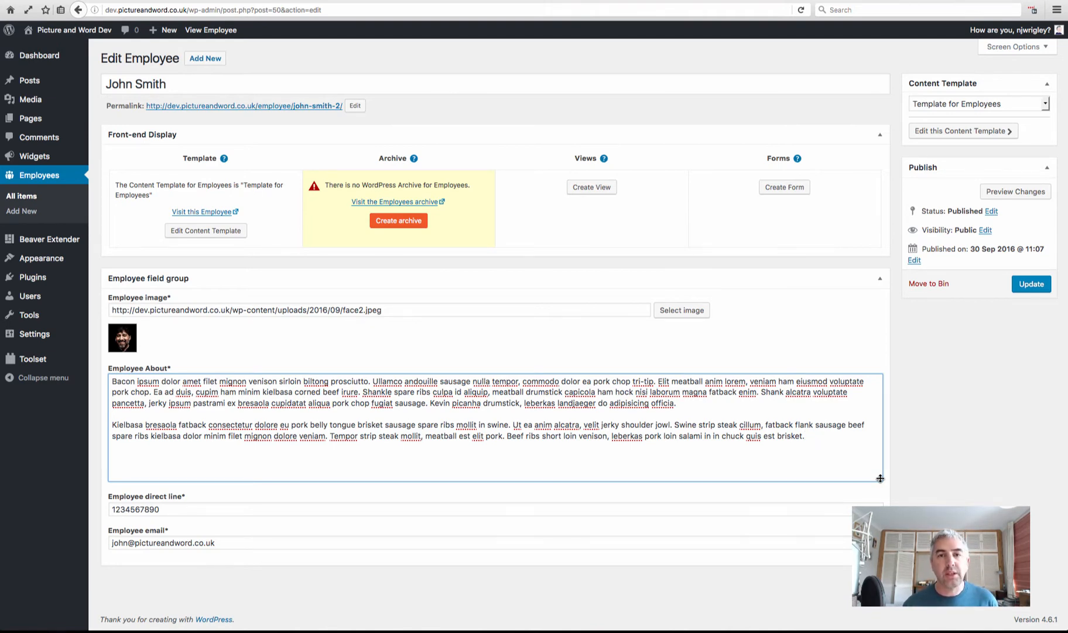
{"action": "left_click", "coordinate": [1030, 285]}
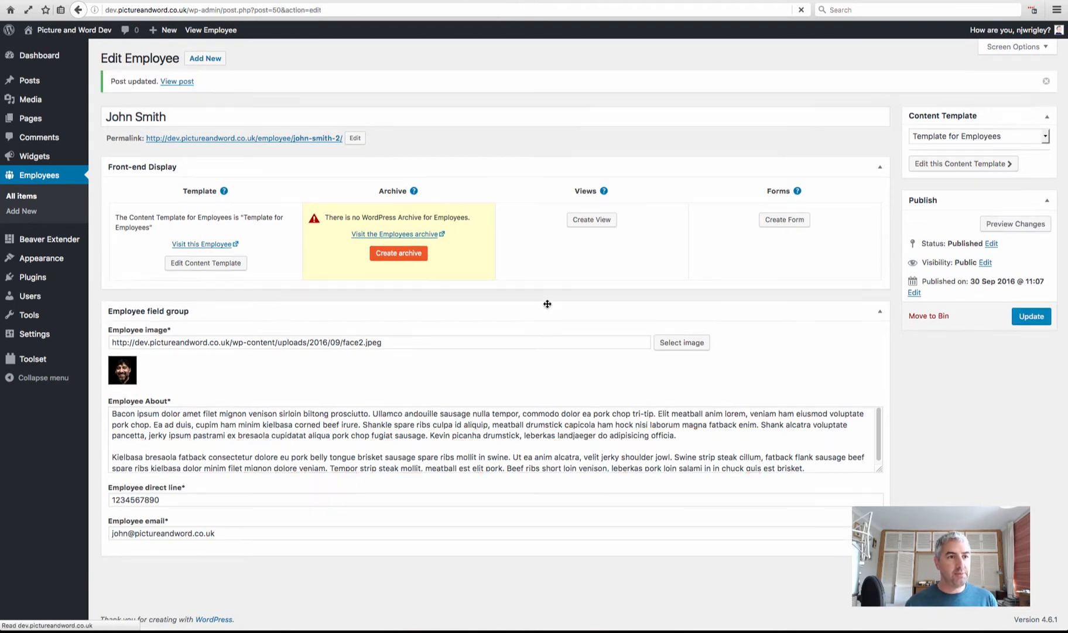
{"action": "left_click", "coordinate": [23, 201]}
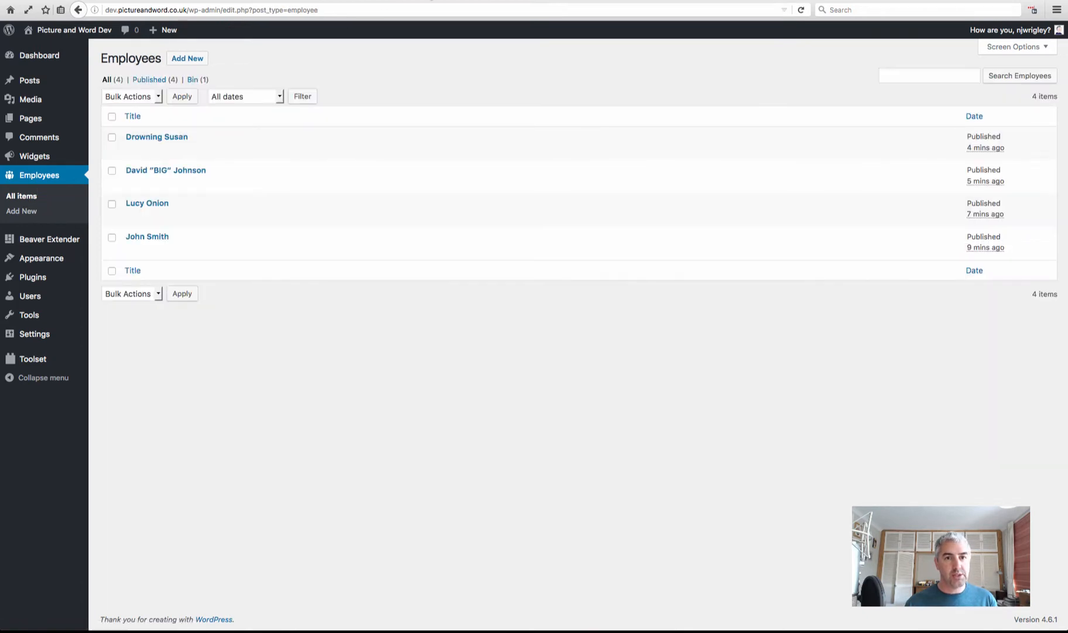
Select and copy the third Bacon Ipsum paragraph
{"action": "left_click", "coordinate": [385, 0]}
{"action": "scroll", "coordinate": [418, 359], "scroll_direction": "down", "scroll_amount": 1}
{"action": "scroll", "coordinate": [418, 363], "scroll_direction": "down", "scroll_amount": 2}
{"action": "left_click_drag", "start_coordinate": [394, 284], "coordinate": [296, 246]}
{"action": "key", "text": "super+c"}
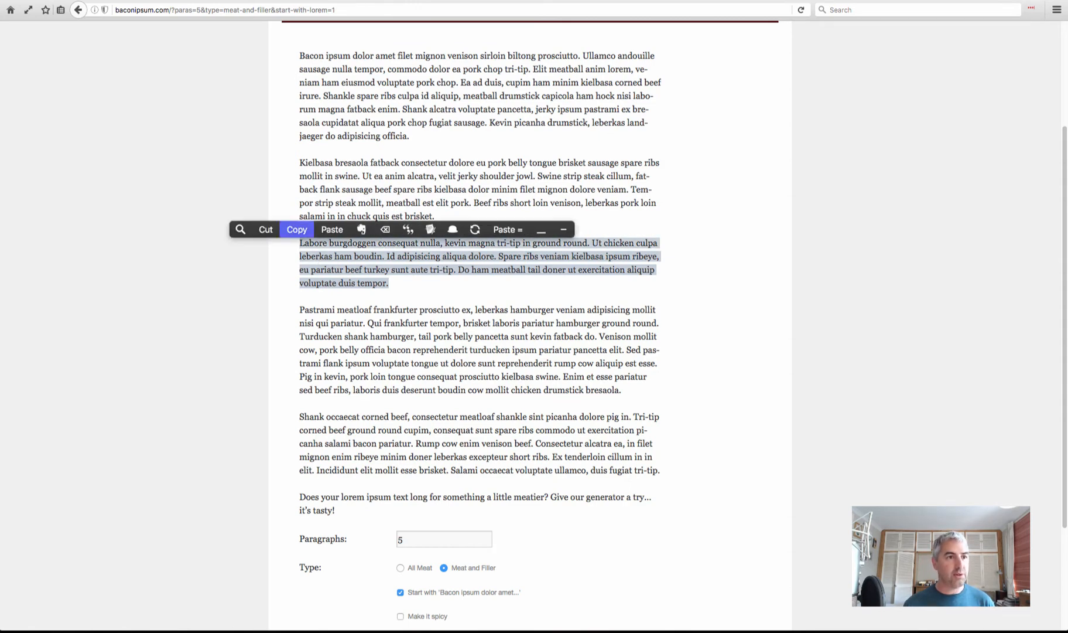
{"action": "left_click", "coordinate": [292, 230]}
Paste it into the third employee's Employee About field and update the post
{"action": "key", "text": "ctrl+Tab"}
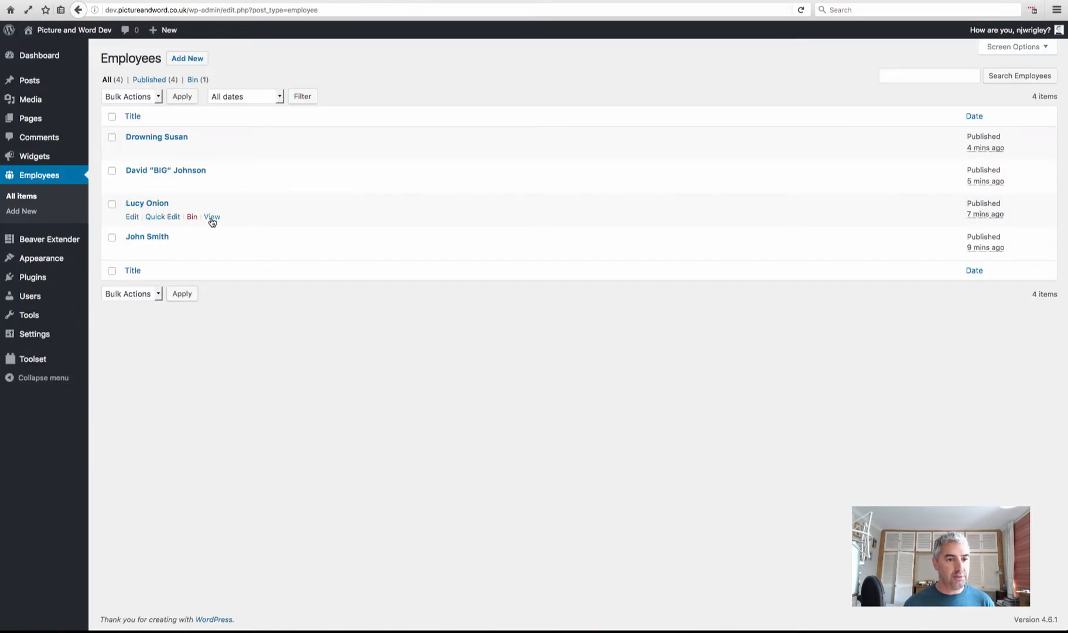
{"action": "left_click", "coordinate": [132, 216]}
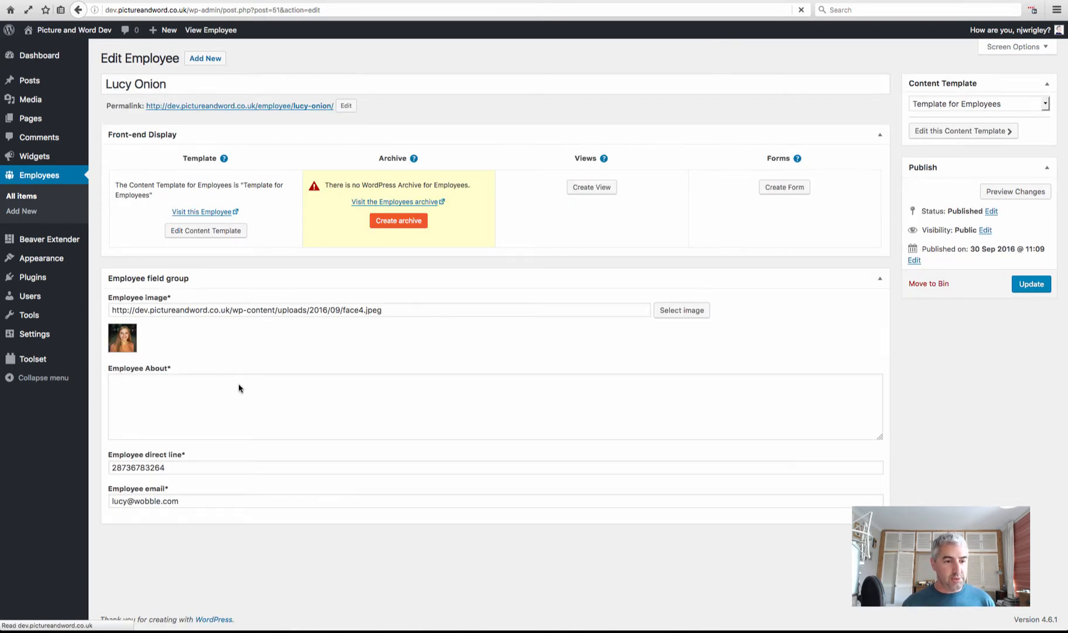
{"action": "left_click", "coordinate": [241, 386]}
{"action": "key", "text": "super+v"}
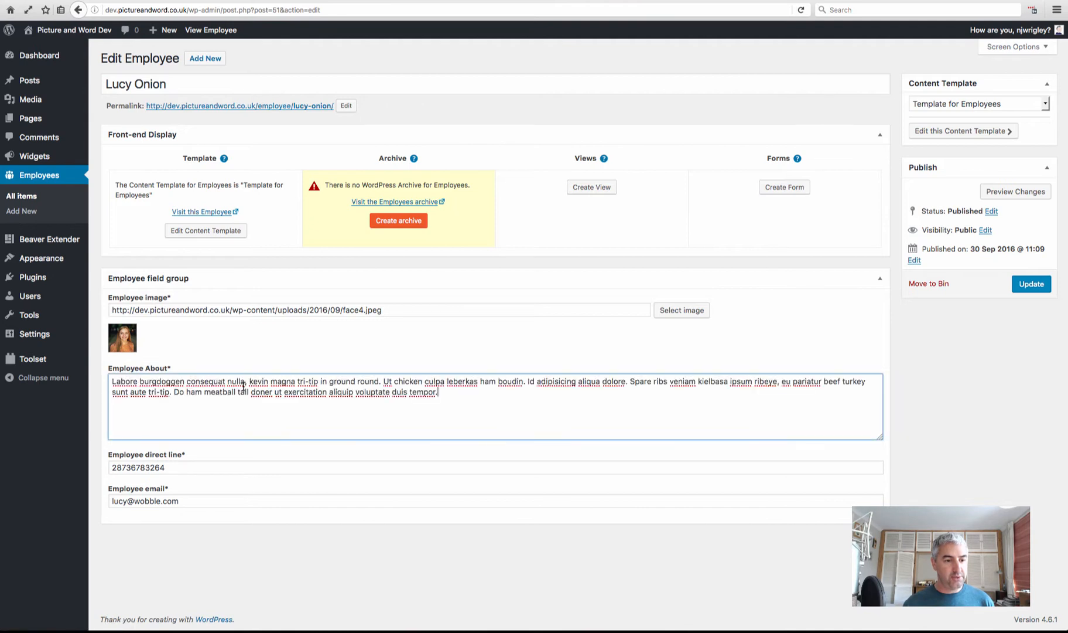
{"action": "left_click", "coordinate": [1032, 284]}
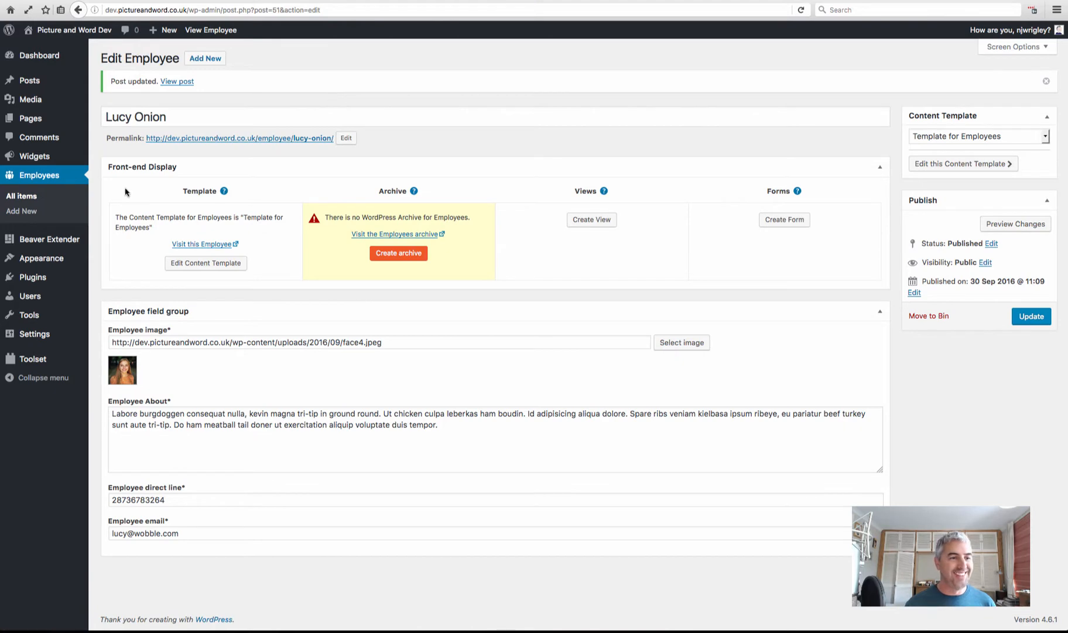
{"action": "left_click", "coordinate": [19, 196]}
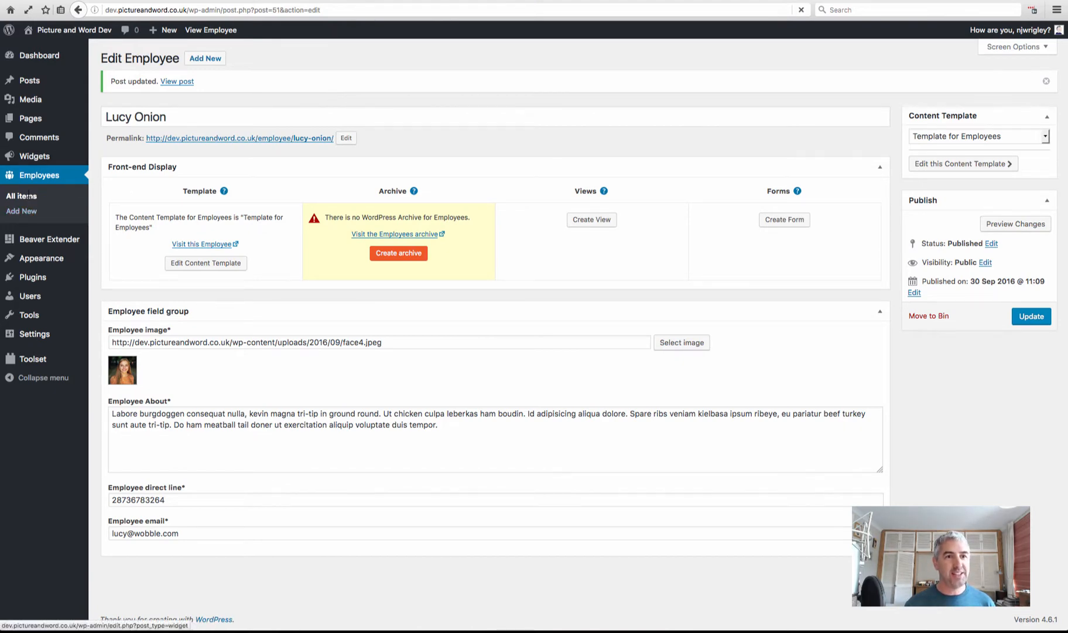
Paste the Pastrami Bacon Ipsum paragraph into the second employee's Employee About field and update
{"action": "left_click", "coordinate": [350, 1]}
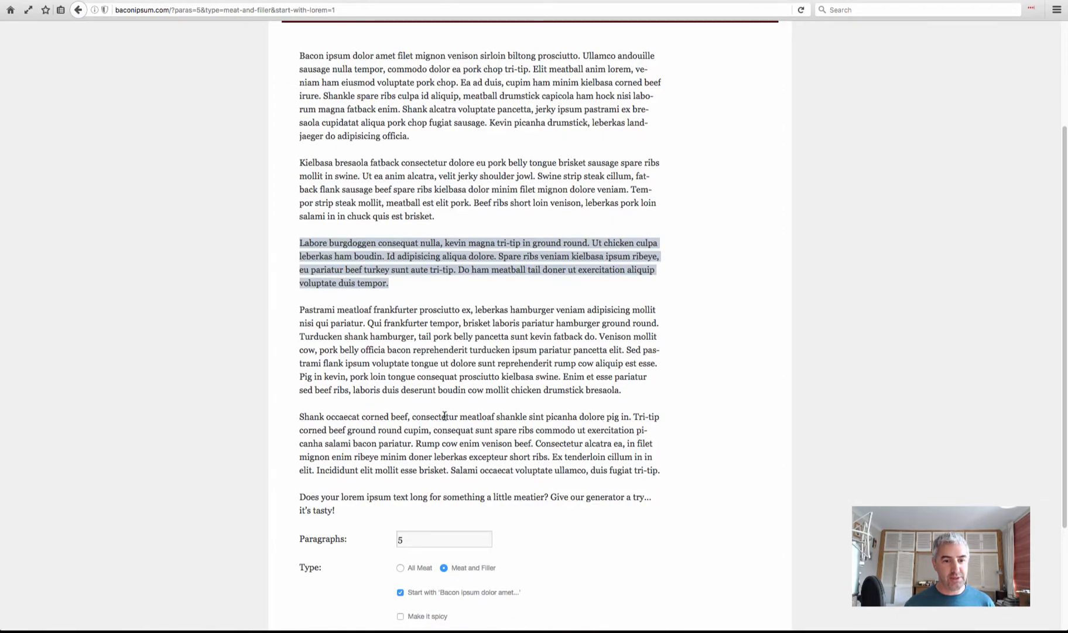
{"action": "left_click_drag", "start_coordinate": [640, 400], "coordinate": [299, 315]}
{"action": "key", "text": "ctrl+c"}
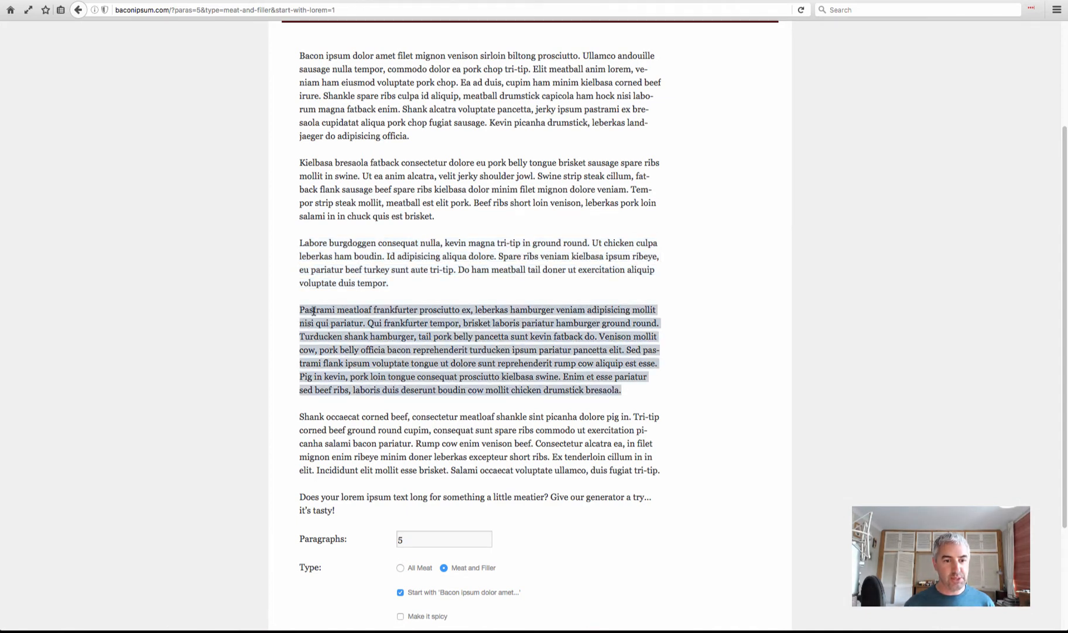
{"action": "left_click", "coordinate": [147, 0]}
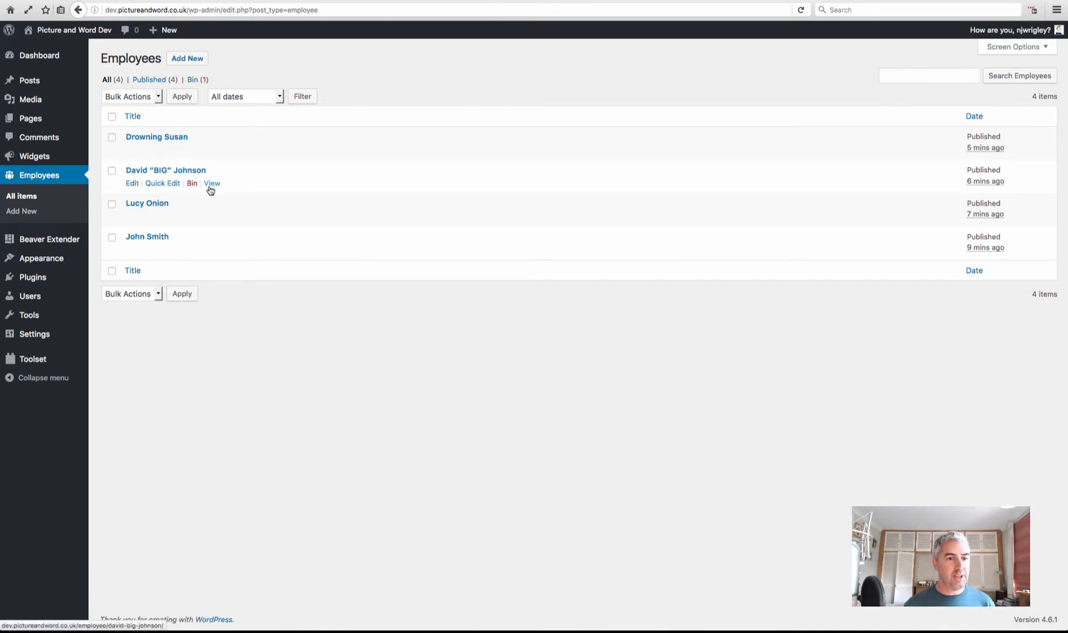
{"action": "left_click", "coordinate": [133, 184]}
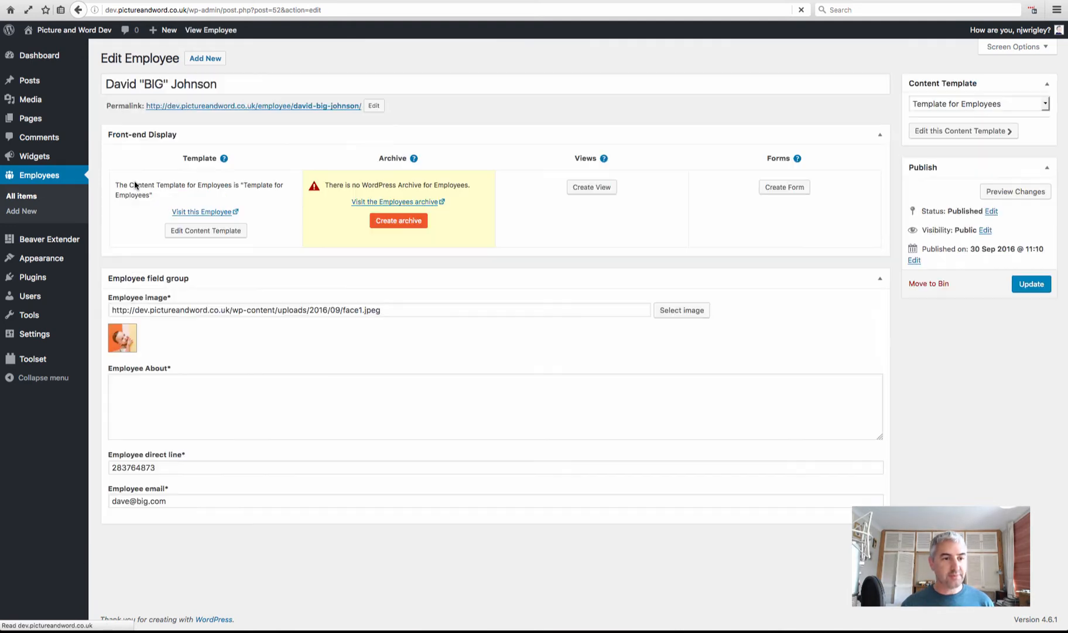
{"action": "left_click", "coordinate": [194, 381]}
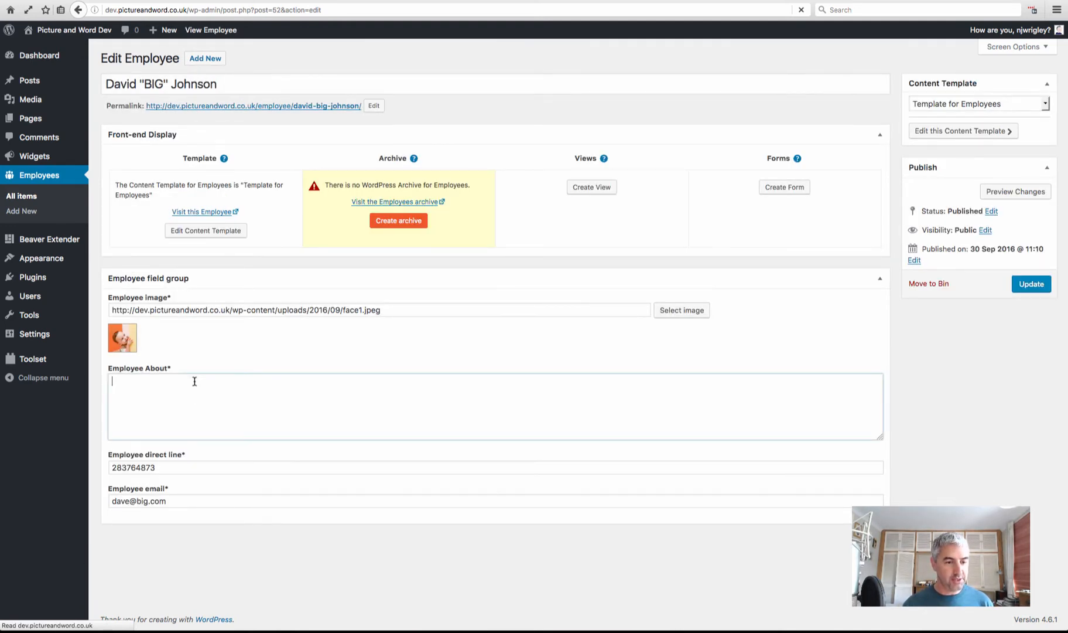
{"action": "key", "text": "ctrl+v"}
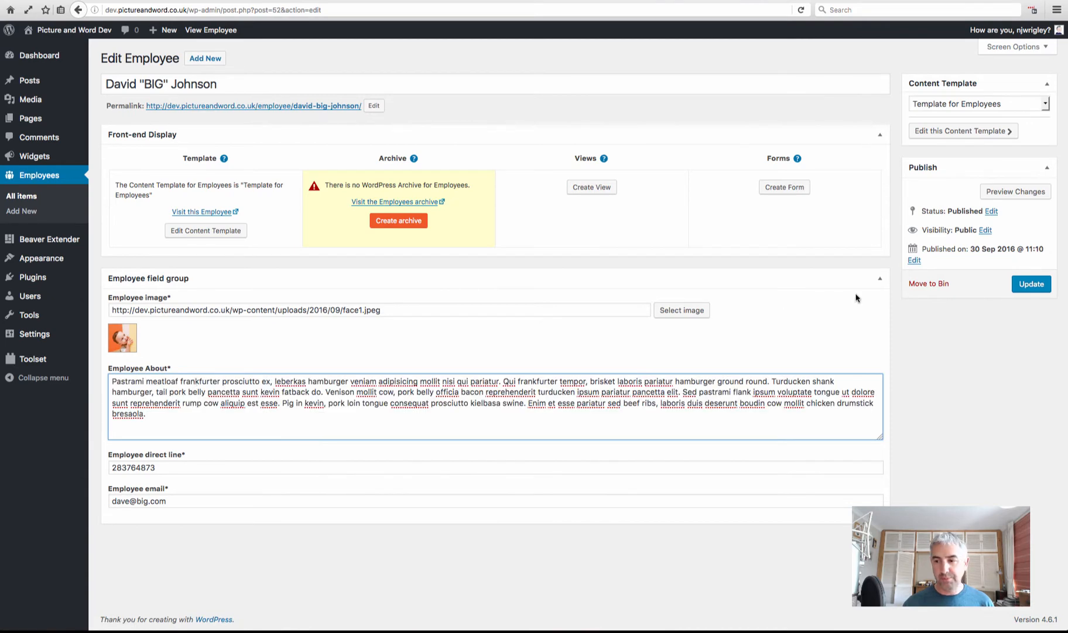
{"action": "left_click", "coordinate": [1026, 284]}
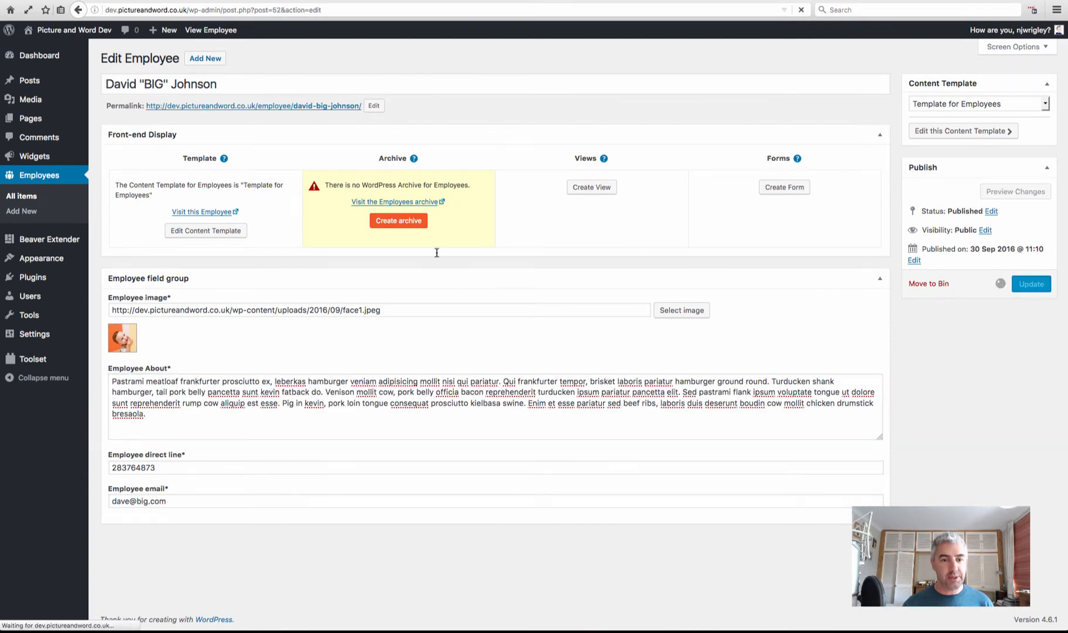
Select the Shank paragraph of the Bacon Ipsum sample text for the next employee
{"action": "key", "text": "ctrl+Tab"}
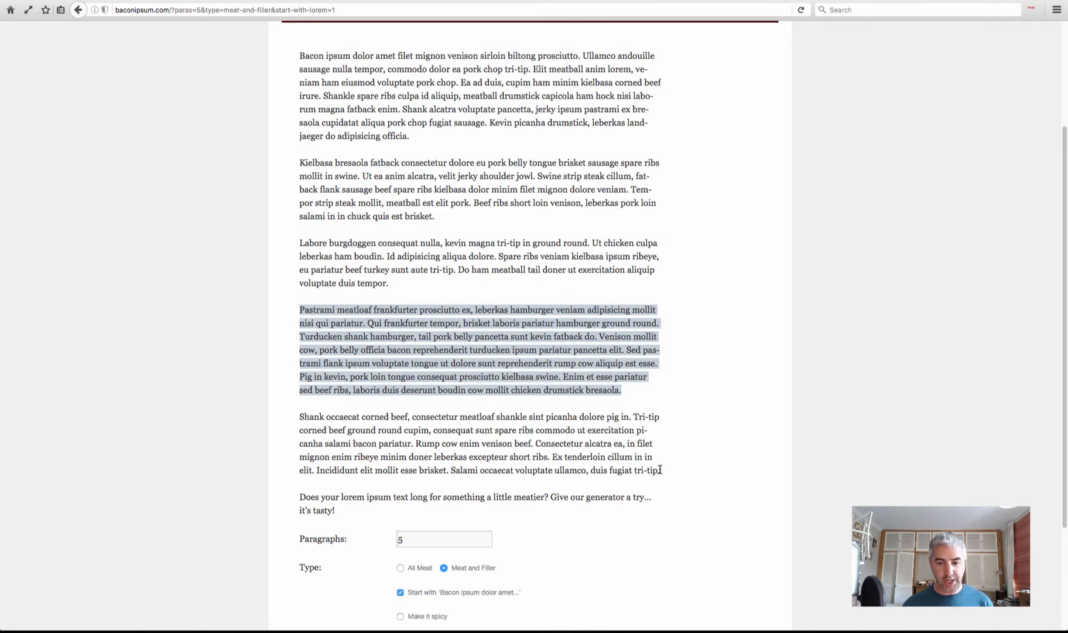
{"action": "left_click_drag", "start_coordinate": [659, 469], "coordinate": [299, 417]}
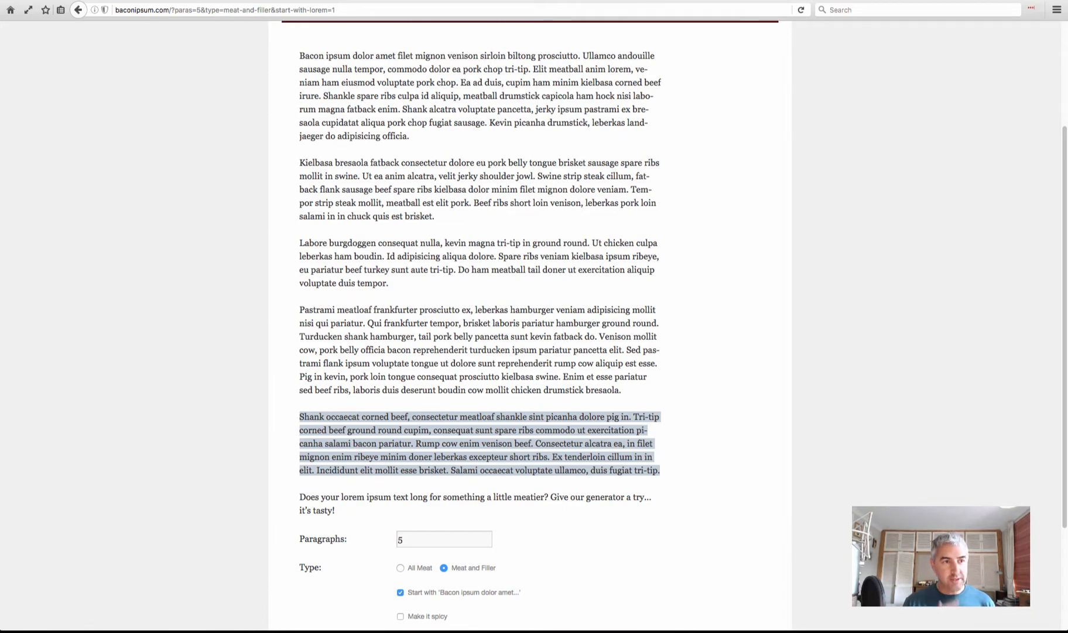
{"action": "key", "text": "ctrl+Tab"}
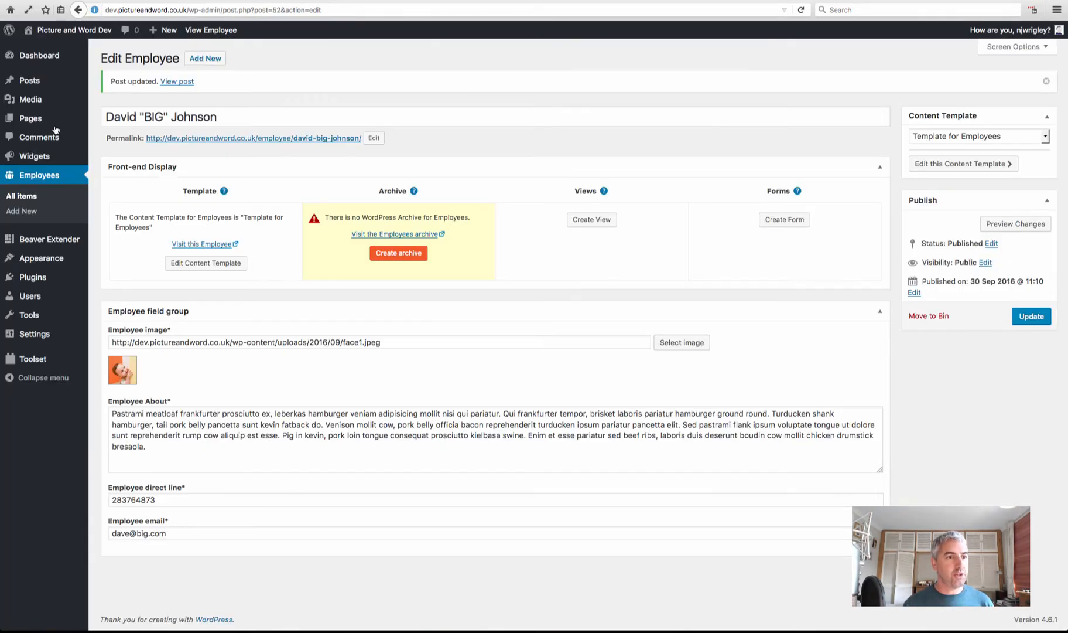
From All Employees, view the public page of the employee with an empty About field
{"action": "left_click", "coordinate": [28, 197]}
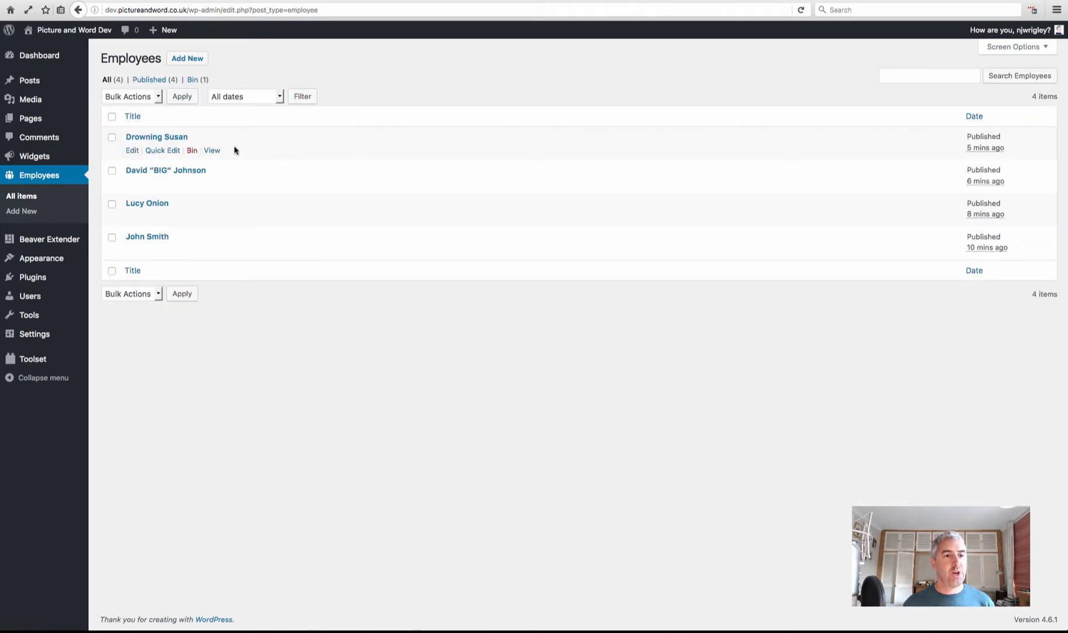
{"action": "left_click", "coordinate": [212, 151]}
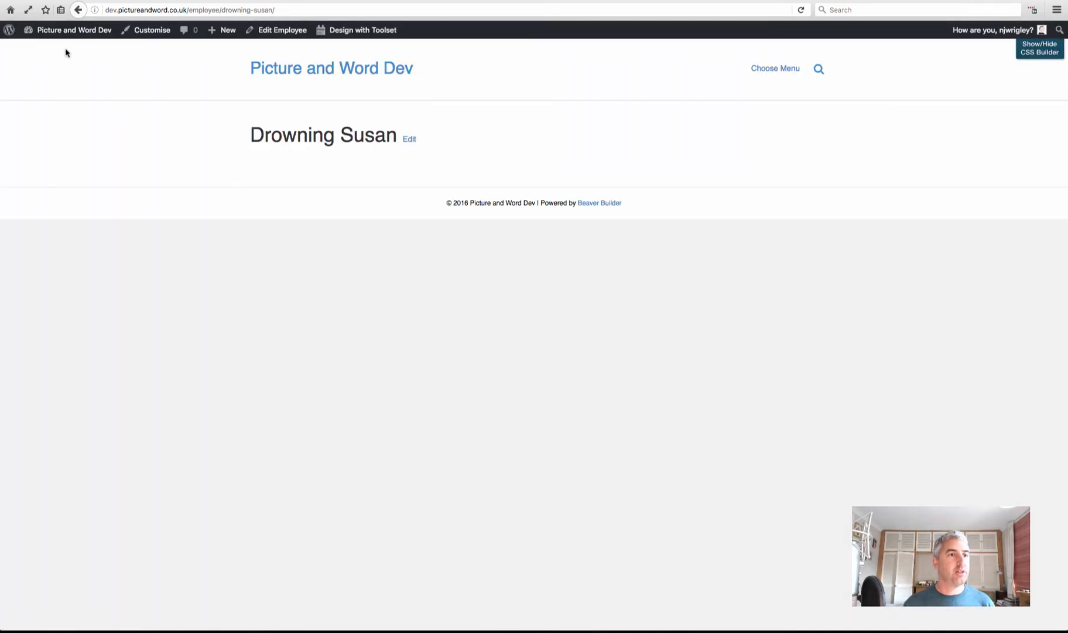
{"action": "left_click", "coordinate": [78, 10]}
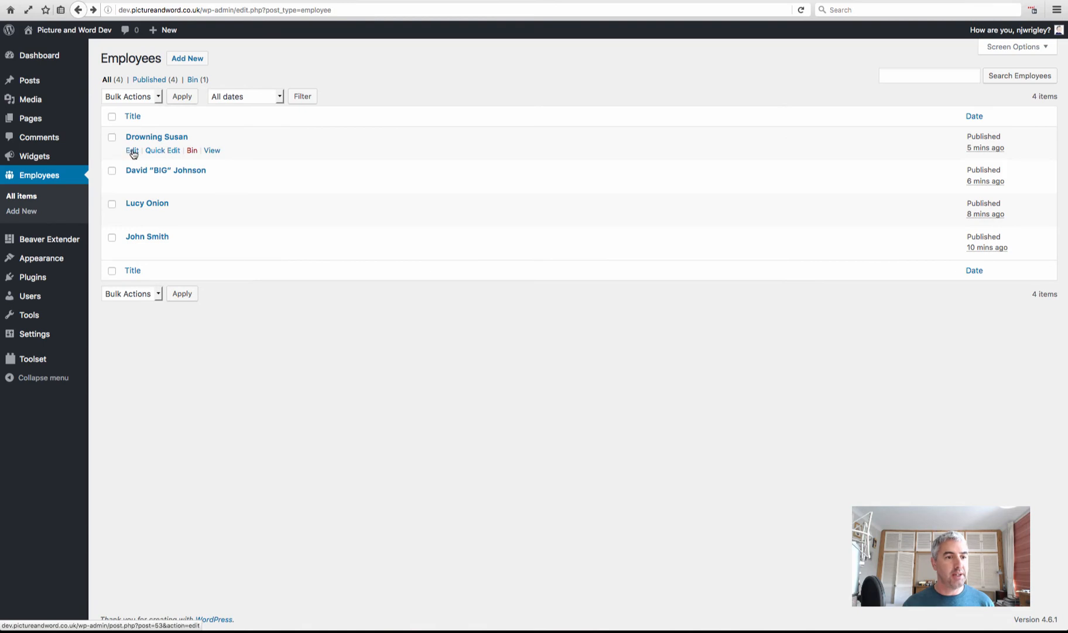
Paste the sample paragraph into that employee's empty Employee About field and update the entry
{"action": "left_click", "coordinate": [131, 151]}
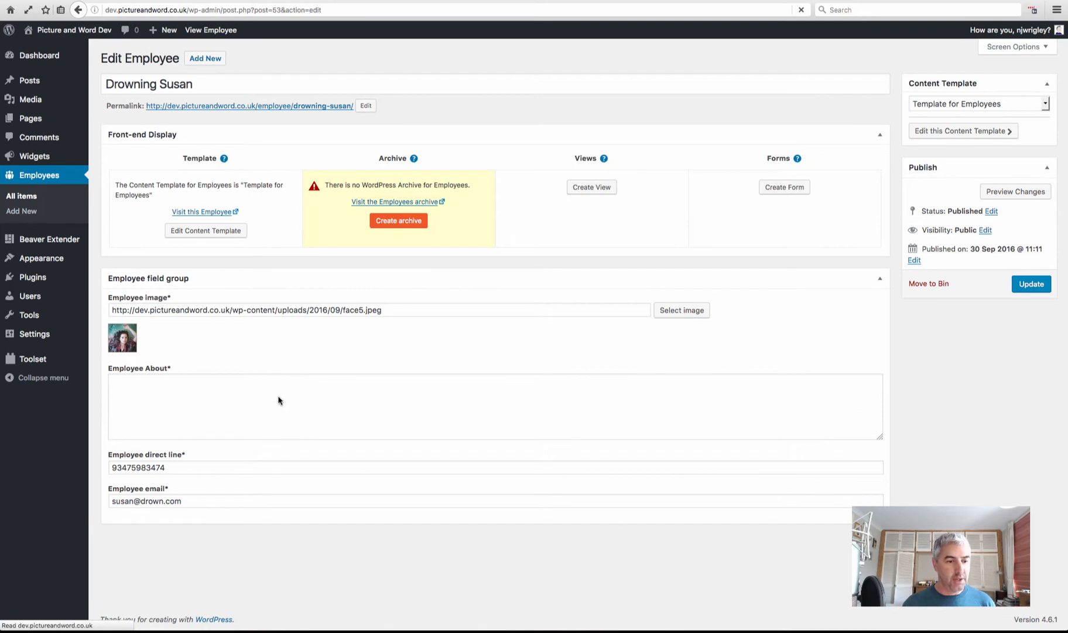
{"action": "left_click", "coordinate": [279, 391]}
{"action": "type", "text": "Pastrami meatloaf frankfurter prosciutto ex, leberkas hamburger veniam adipisicing mollit nisi qui pariatur. Qui frankfurter tempor, brisket laboris pariatur hamburger ground round. Turducken shank hamburger, tail pork belly pancetta sunt kevin fatback do. Venison mollit cow, pork belly officia bacon reprehenderit turducken ipsum pariatur pancetta elit. Sed pastrami flank ipsum voluptate tongue ut dolore sunt reprehenderit rump cow aliquip est esse. Pig in kevin, pork loin tongue consequat prosciutto kielbasa swine. Enim et esse pariatur sed beef ribs, laboris duis deserunt boudin cow mollit chicken drumstick bresaola."}
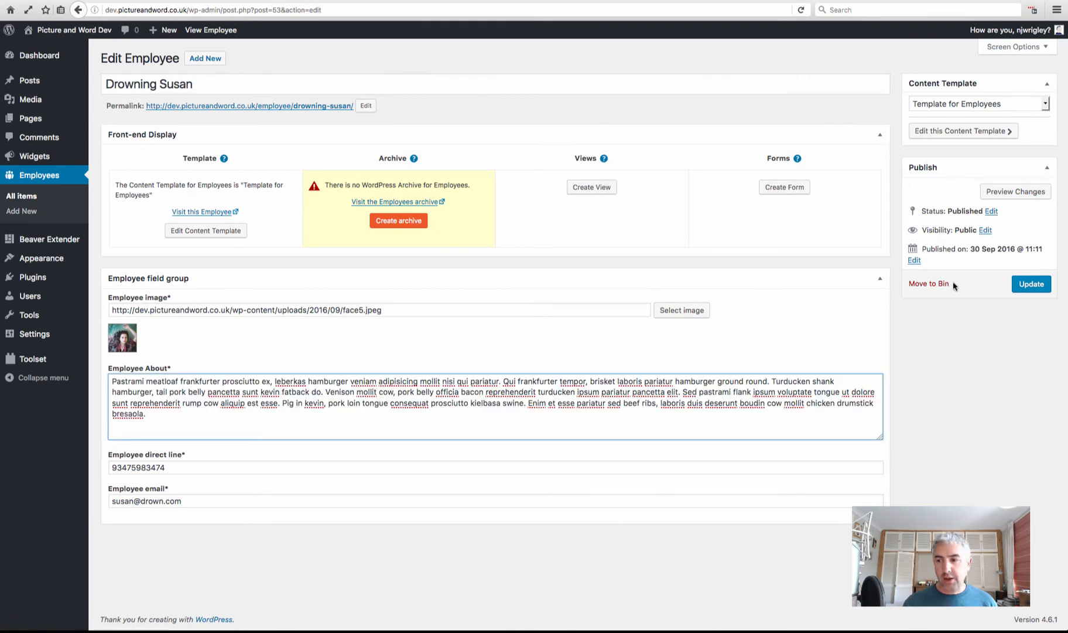
{"action": "left_click", "coordinate": [1031, 284]}
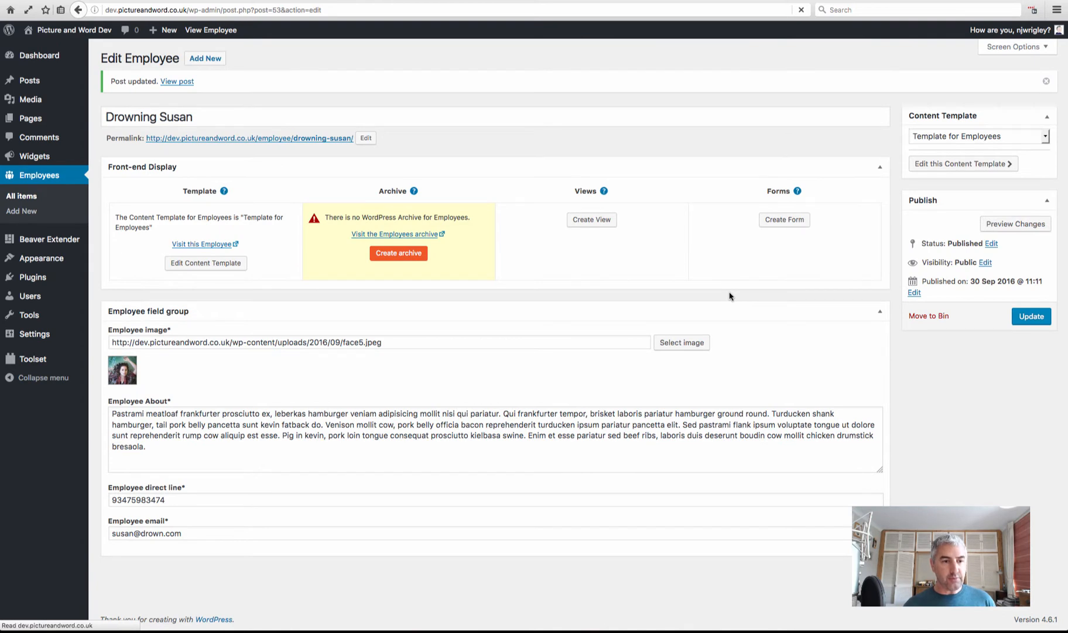
{"action": "left_click", "coordinate": [192, 268]}
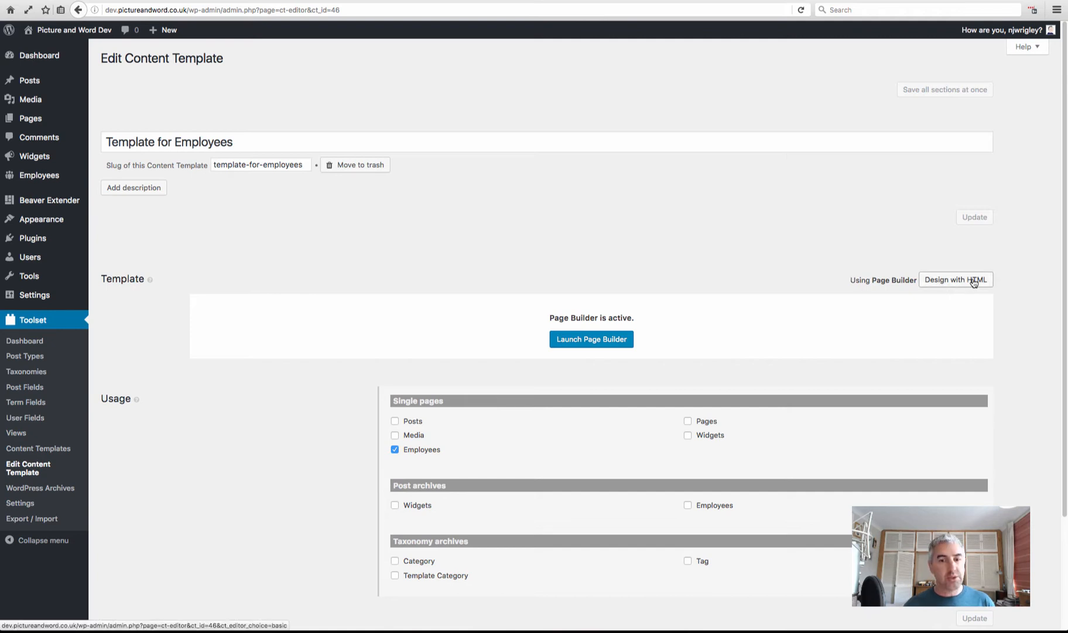
Launch the page builder on Template for Employees and cancel the Layout Templates to start blank
{"action": "left_click", "coordinate": [573, 341]}
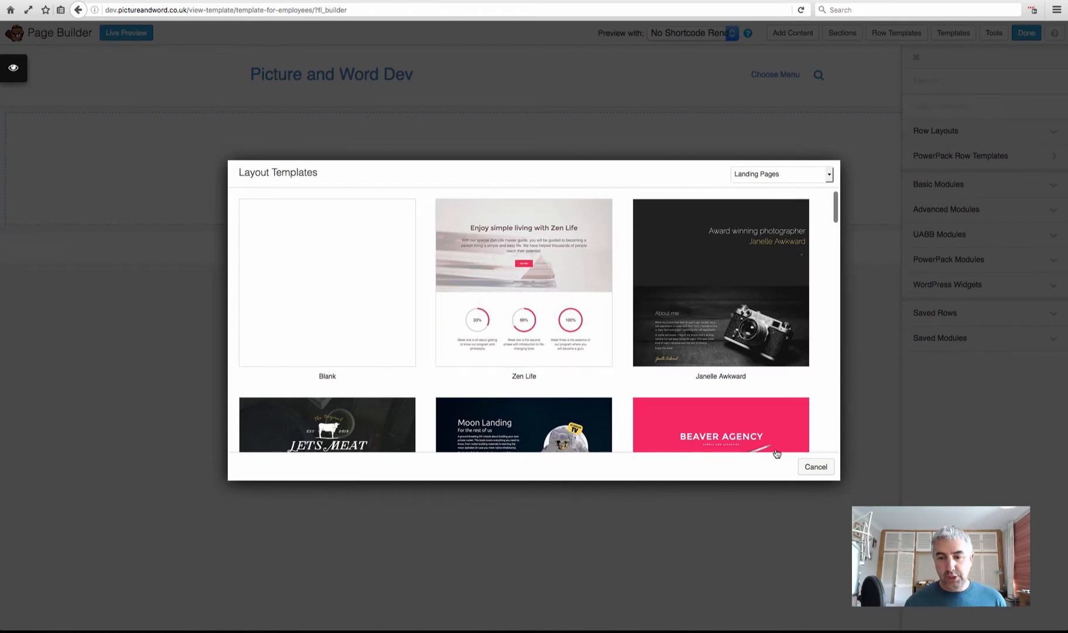
{"action": "left_click", "coordinate": [817, 469]}
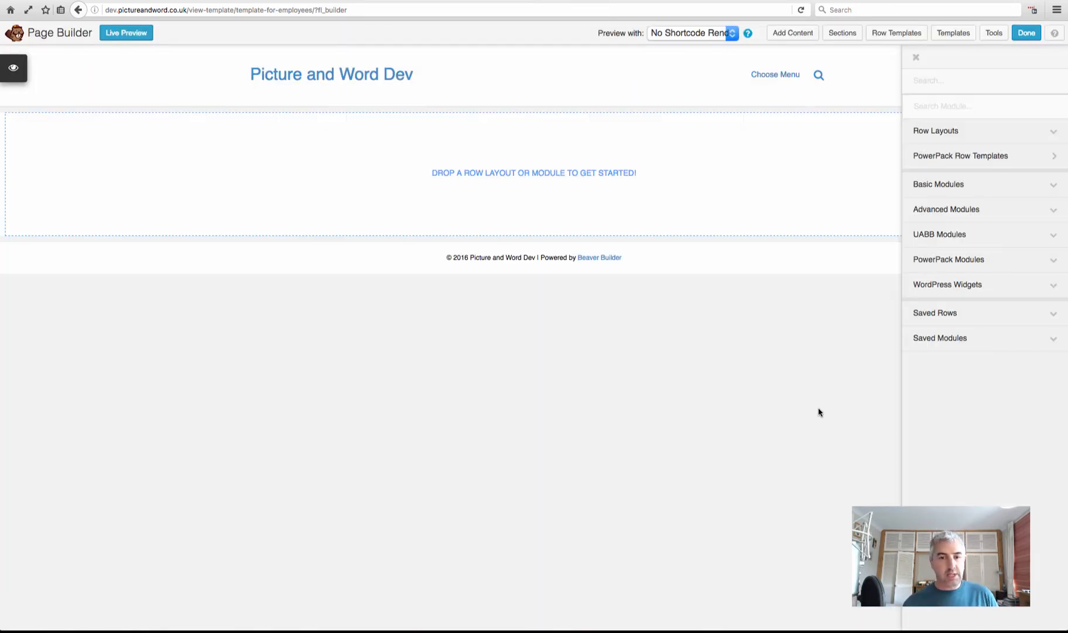
Drop a 2 Columns row from Row Layouts onto the empty canvas and open its Row Settings
{"action": "left_click", "coordinate": [940, 133]}
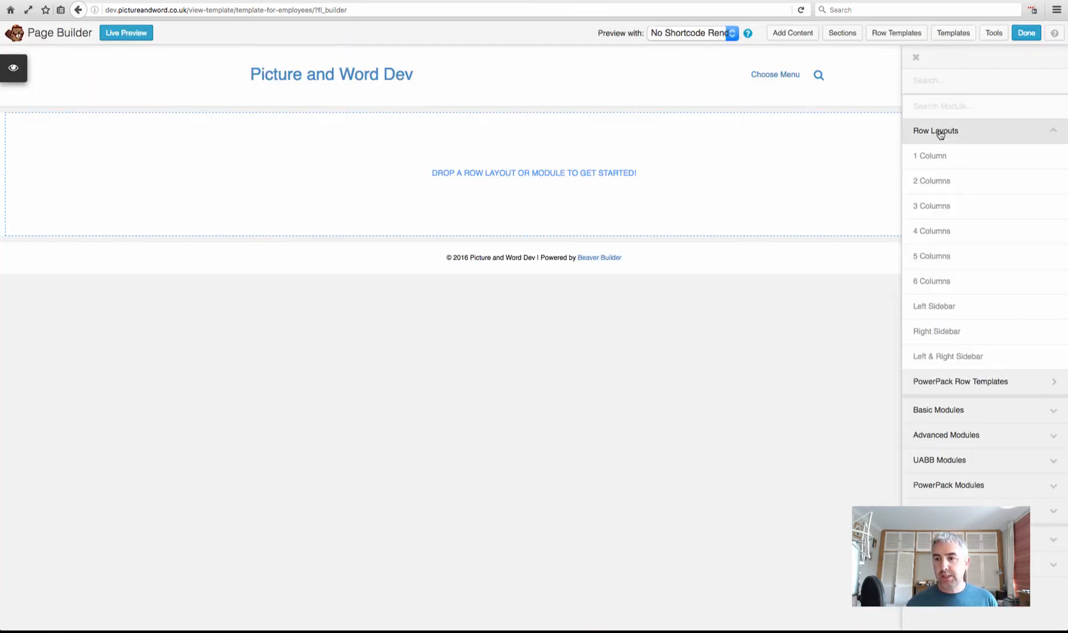
{"action": "left_click_drag", "start_coordinate": [941, 185], "coordinate": [570, 189]}
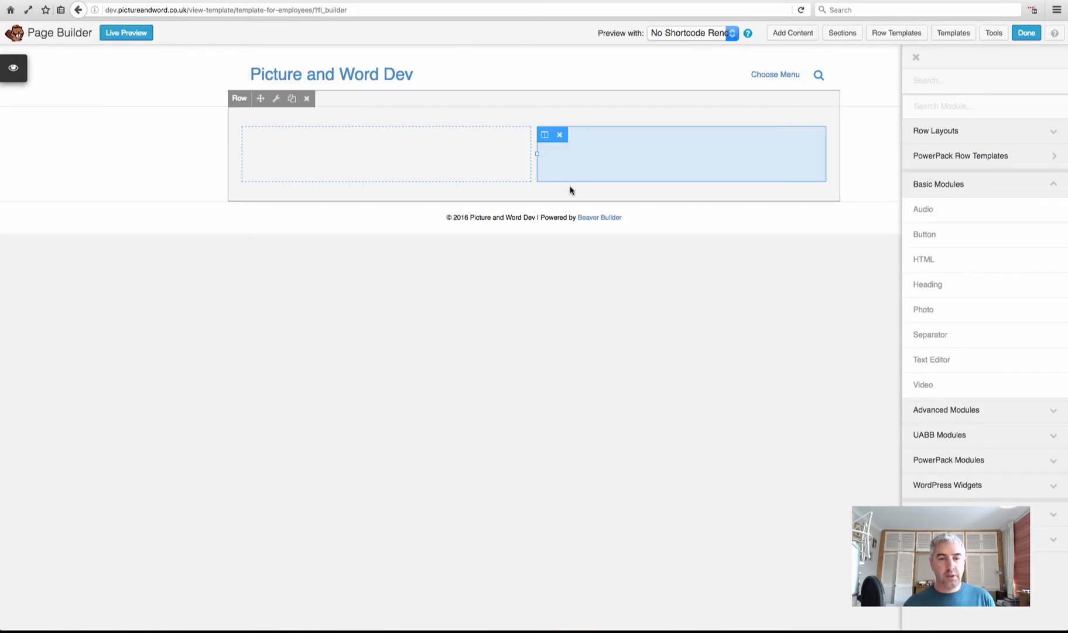
{"action": "left_click", "coordinate": [277, 99]}
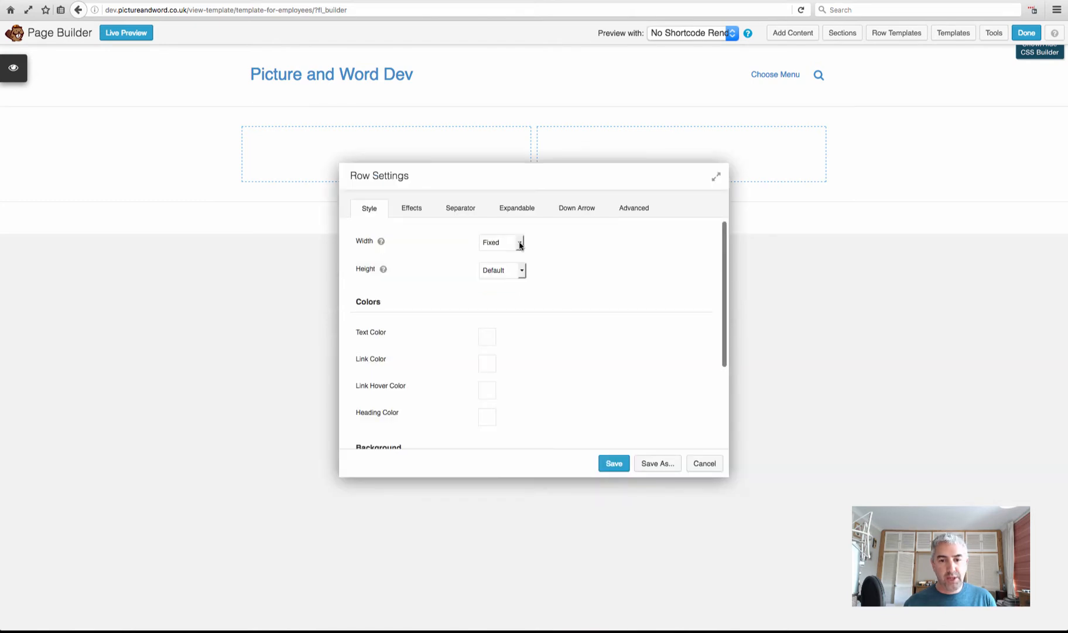
Make the row Full Width with company.jpeg as a Large 1024 x 678 photo background, and save
{"action": "left_click", "coordinate": [520, 244]}
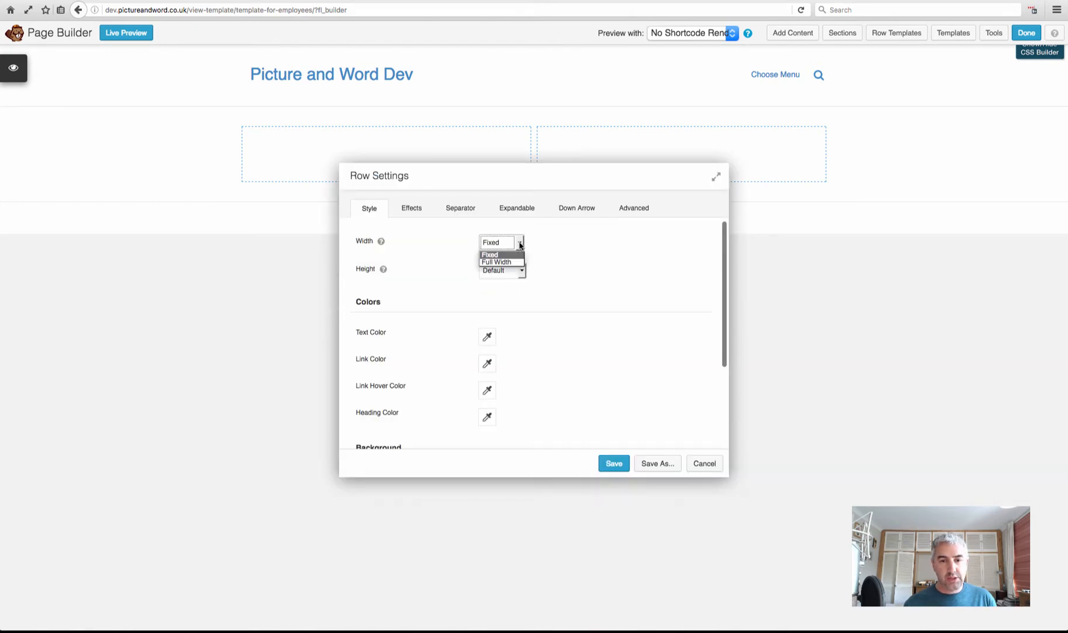
{"action": "left_click", "coordinate": [510, 263]}
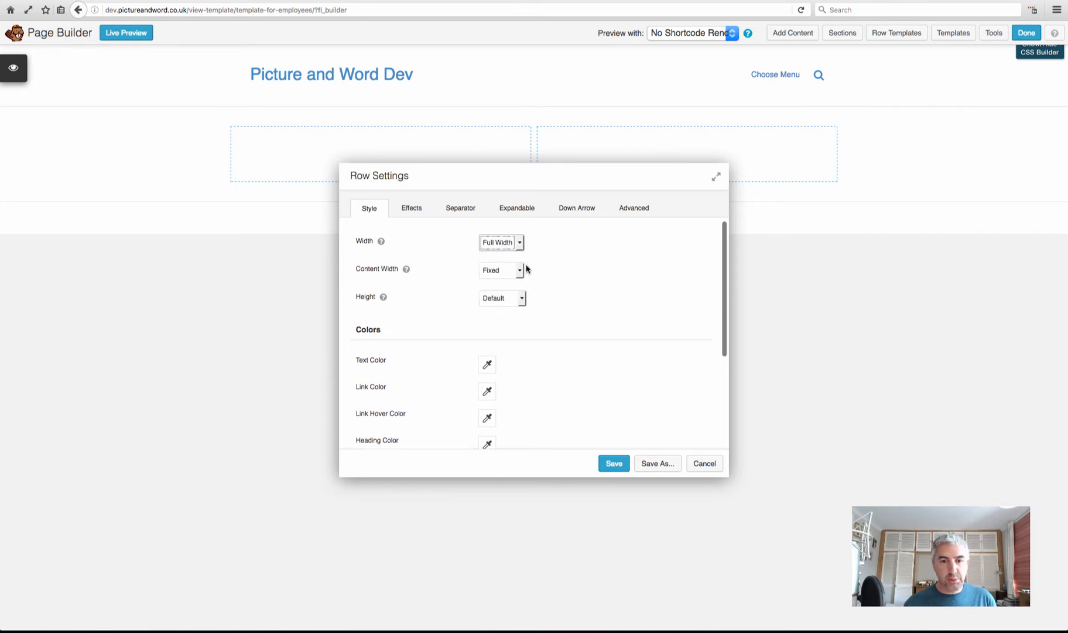
{"action": "scroll", "coordinate": [588, 265], "scroll_direction": "down", "scroll_amount": 3}
{"action": "scroll", "coordinate": [589, 265], "scroll_direction": "down", "scroll_amount": 1}
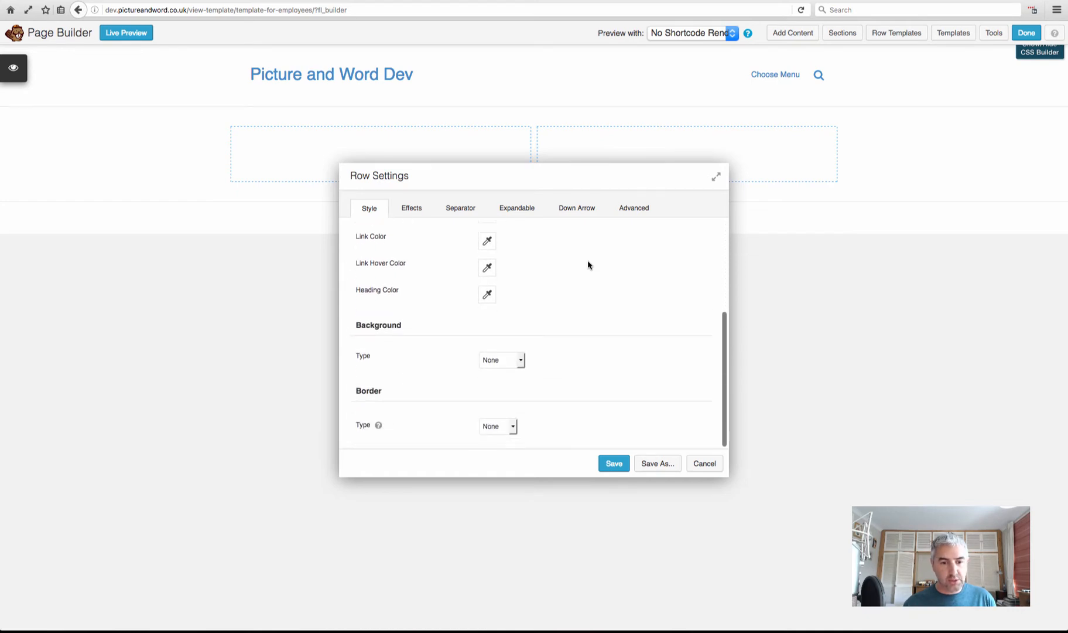
{"action": "left_click", "coordinate": [496, 362]}
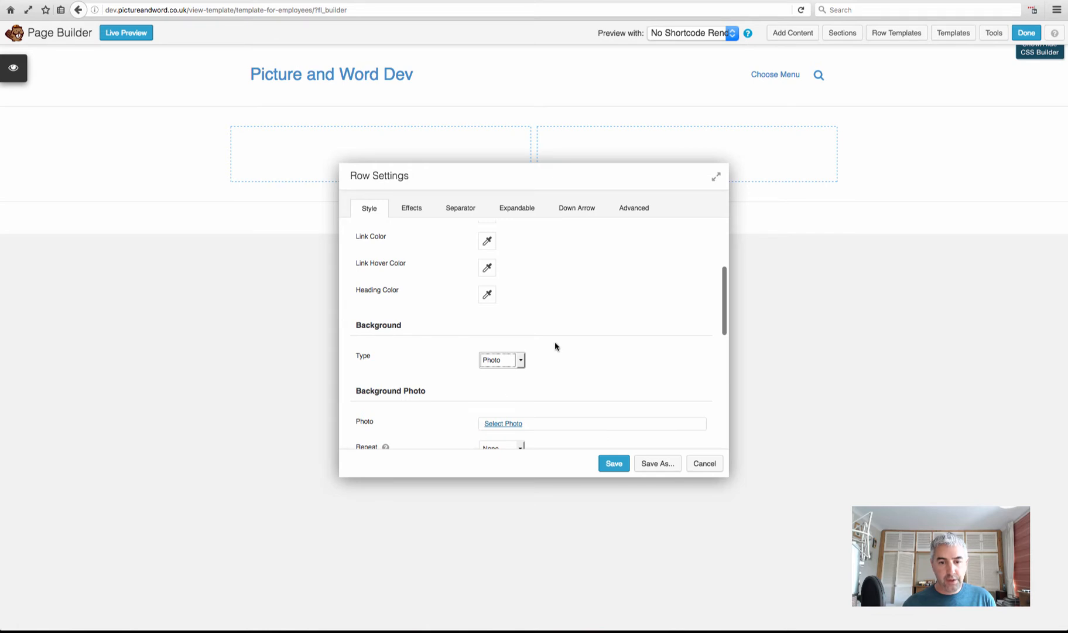
{"action": "scroll", "coordinate": [556, 343], "scroll_direction": "down", "scroll_amount": 5}
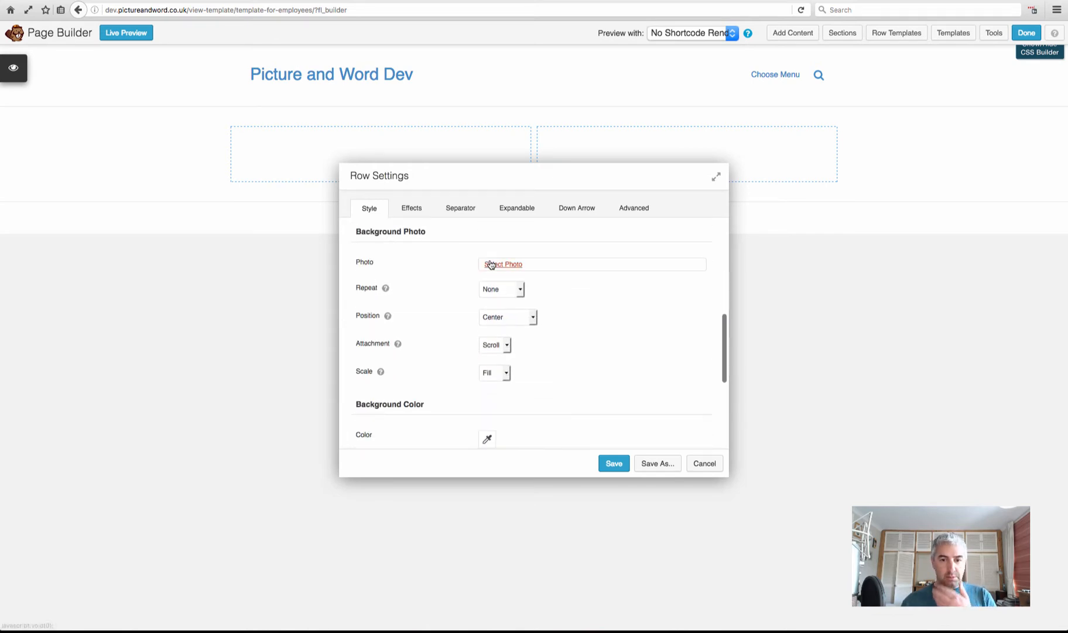
{"action": "left_click", "coordinate": [493, 267]}
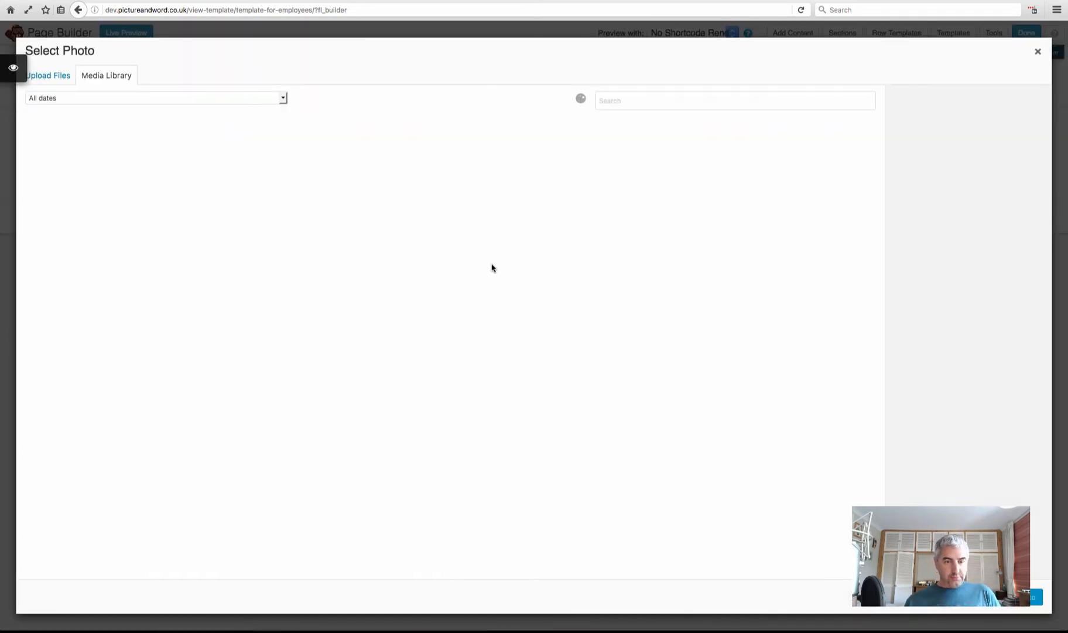
{"action": "left_click", "coordinate": [91, 148]}
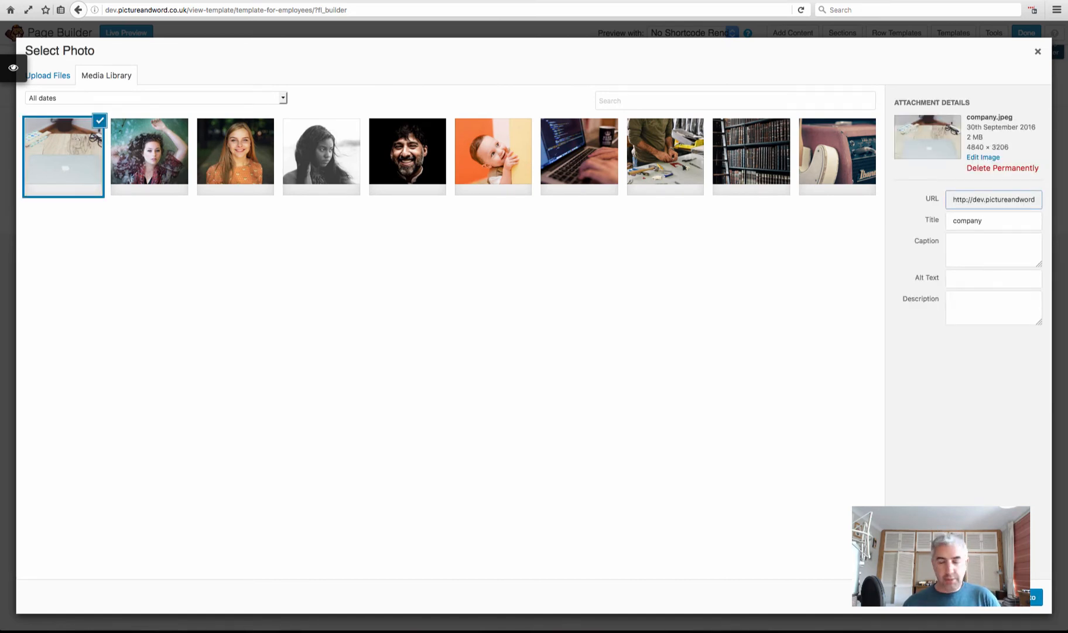
{"action": "left_click", "coordinate": [1020, 598]}
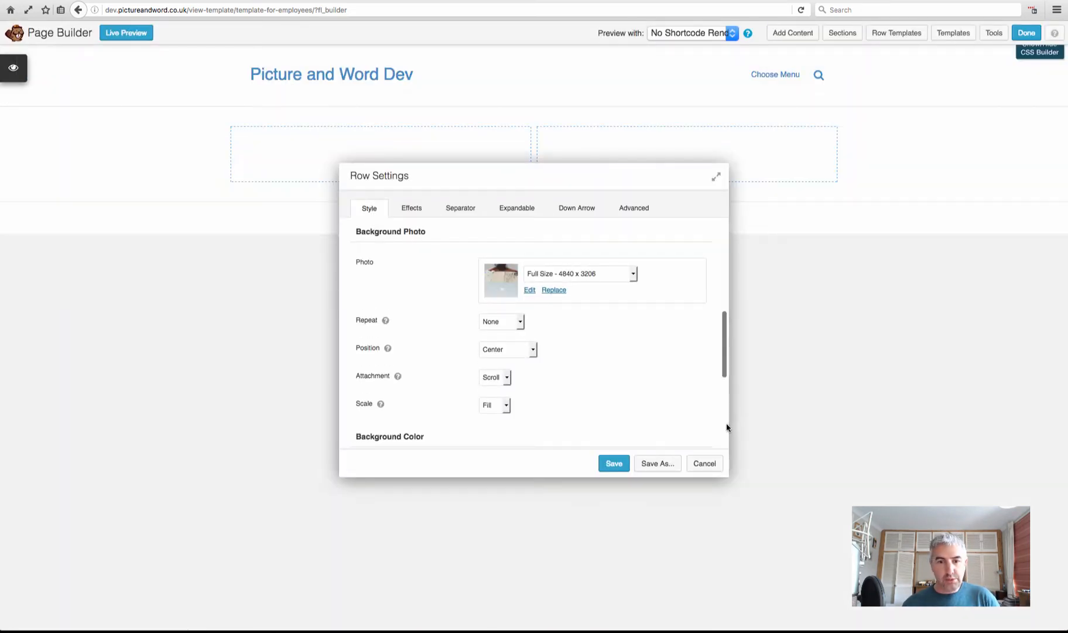
{"action": "left_click", "coordinate": [609, 276]}
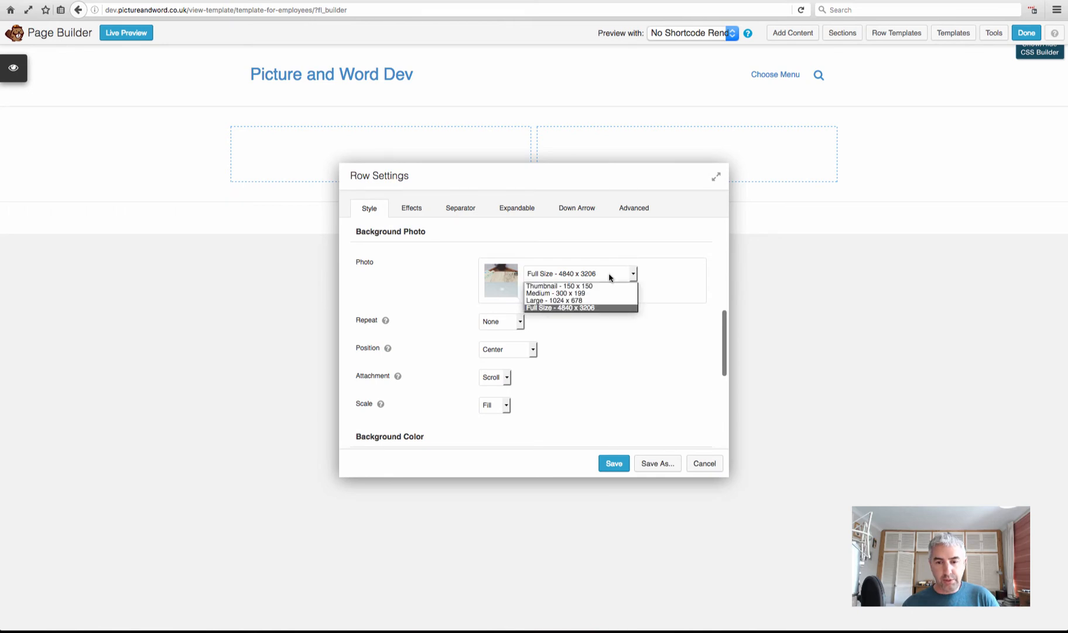
{"action": "left_click", "coordinate": [573, 301]}
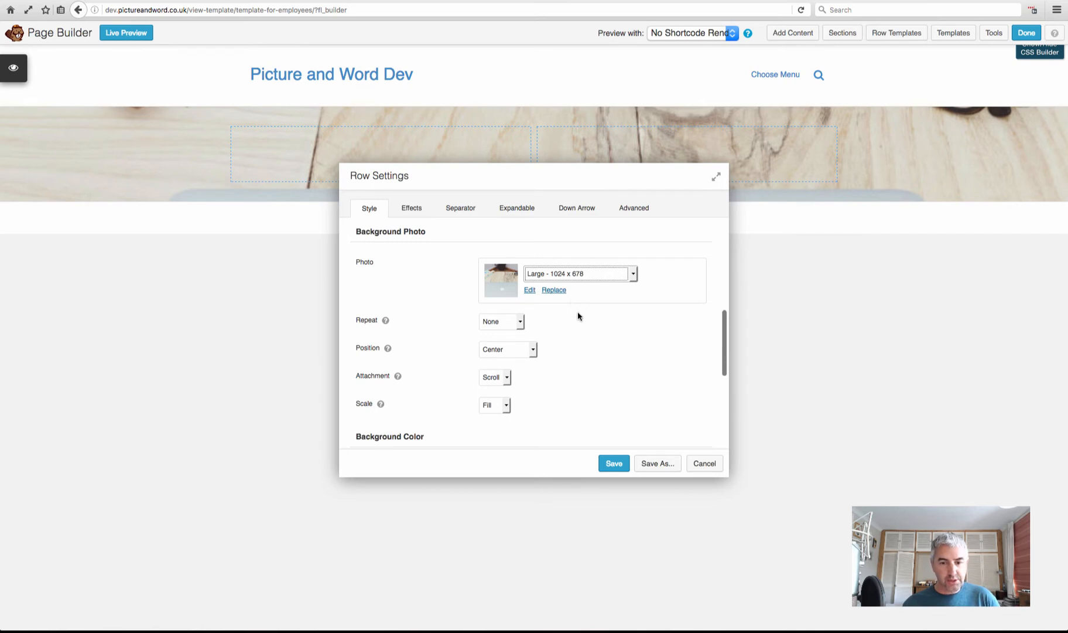
{"action": "left_click", "coordinate": [612, 463]}
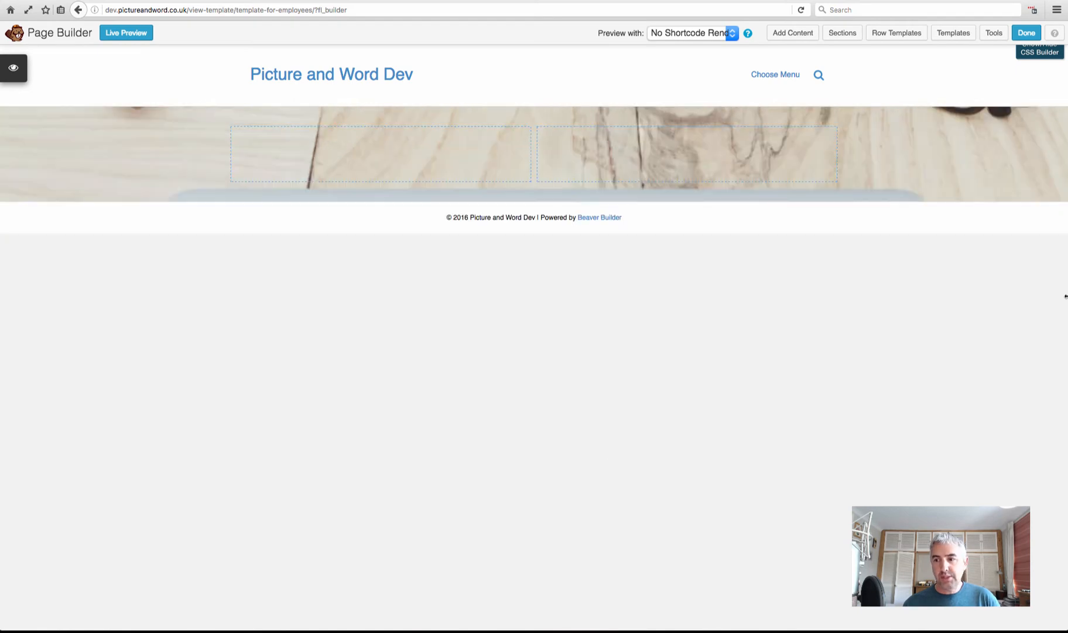
{"action": "mouse_move", "coordinate": [1067, 300]}
{"action": "left_mouse_down"}
{"action": "mouse_move", "coordinate": [441, 302]}
{"action": "mouse_move", "coordinate": [1066, 309]}
{"action": "left_mouse_up"}
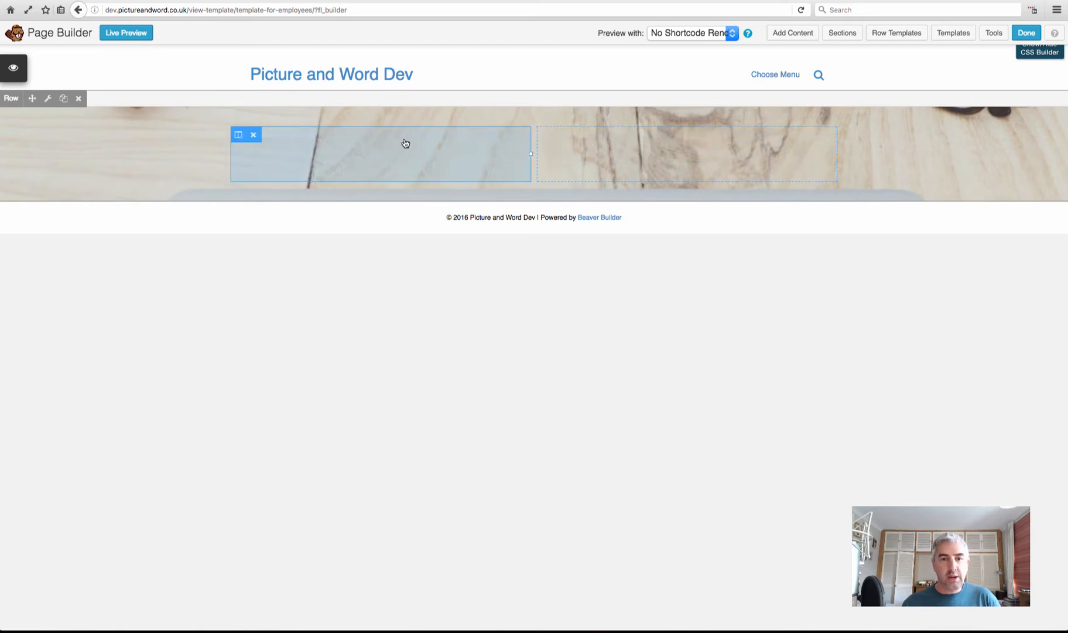
Drag a Heading module from Basic Modules into the photo-backed row
{"action": "left_click", "coordinate": [792, 34]}
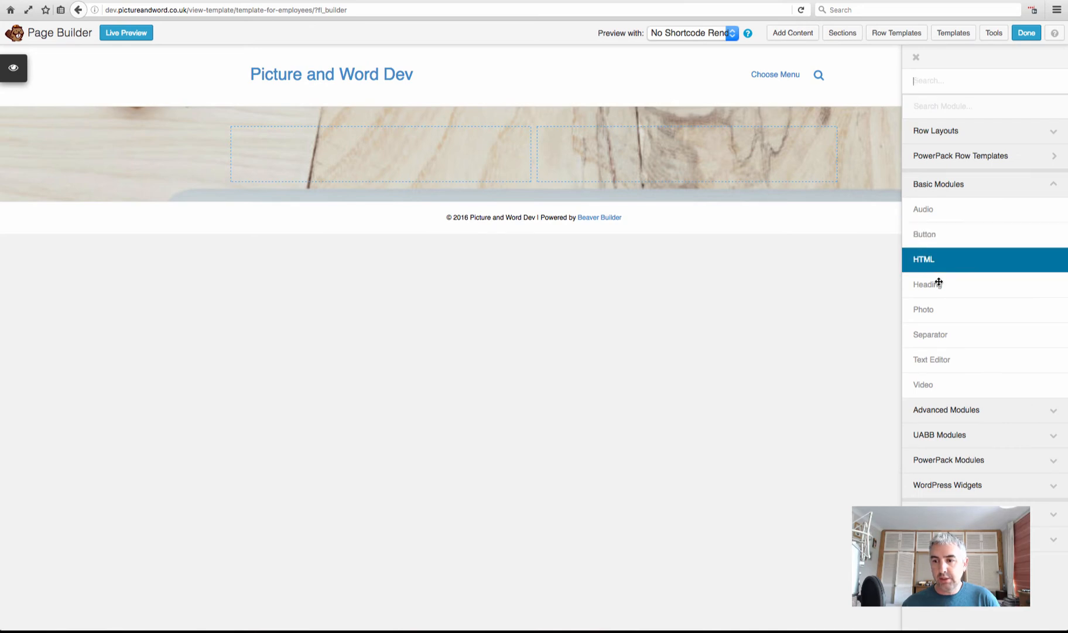
{"action": "left_click_drag", "start_coordinate": [939, 282], "coordinate": [391, 170]}
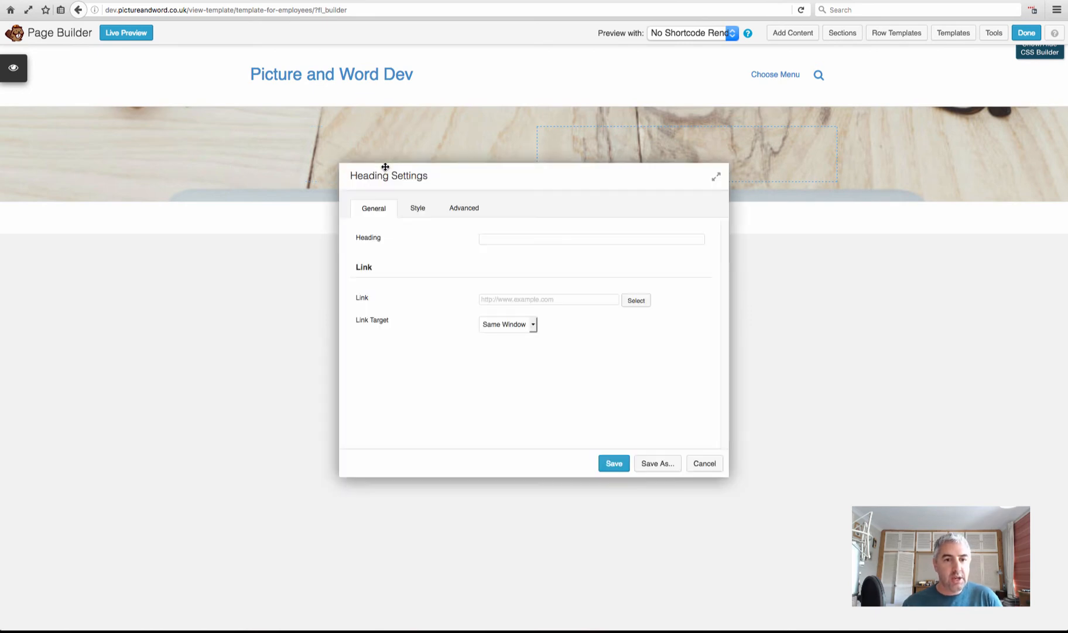
Insert the Employee image field into the heading at Medium 300x300, left-aligned, and save the module
{"action": "left_click", "coordinate": [507, 239]}
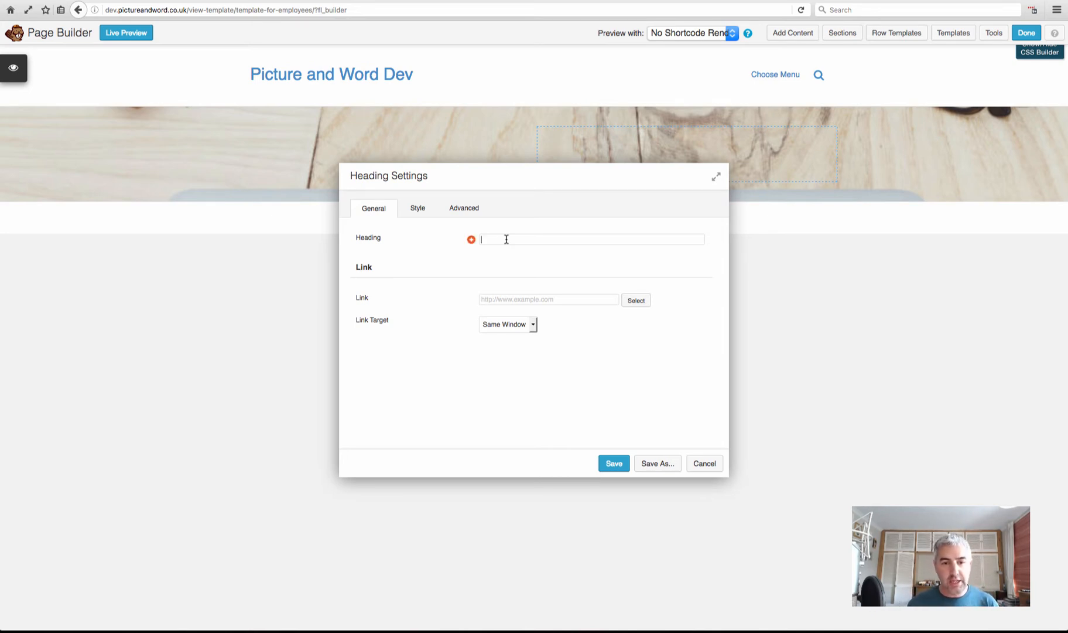
{"action": "left_click", "coordinate": [471, 240]}
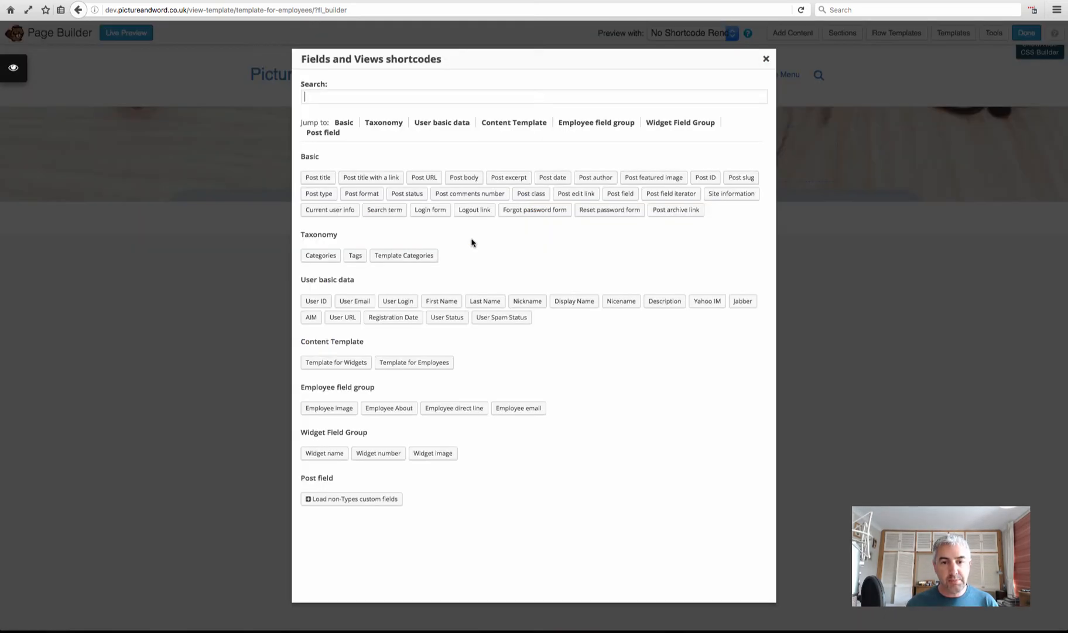
{"action": "mouse_move", "coordinate": [375, 387]}
{"action": "left_mouse_down"}
{"action": "mouse_move", "coordinate": [301, 388]}
{"action": "mouse_move", "coordinate": [377, 391]}
{"action": "left_mouse_up"}
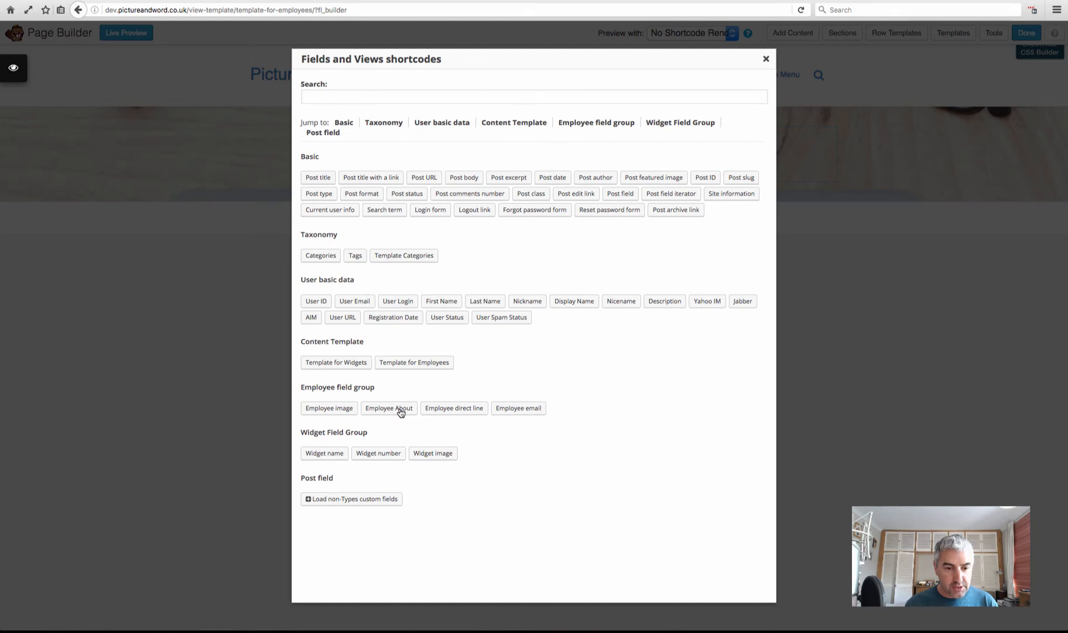
{"action": "left_click", "coordinate": [347, 410]}
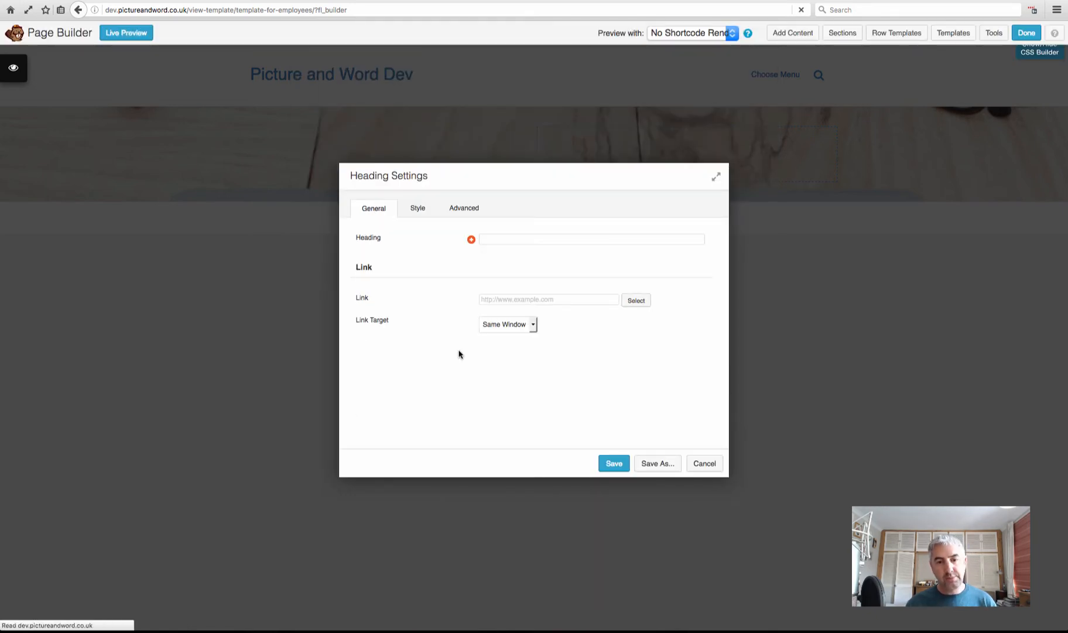
{"action": "left_click", "coordinate": [586, 382]}
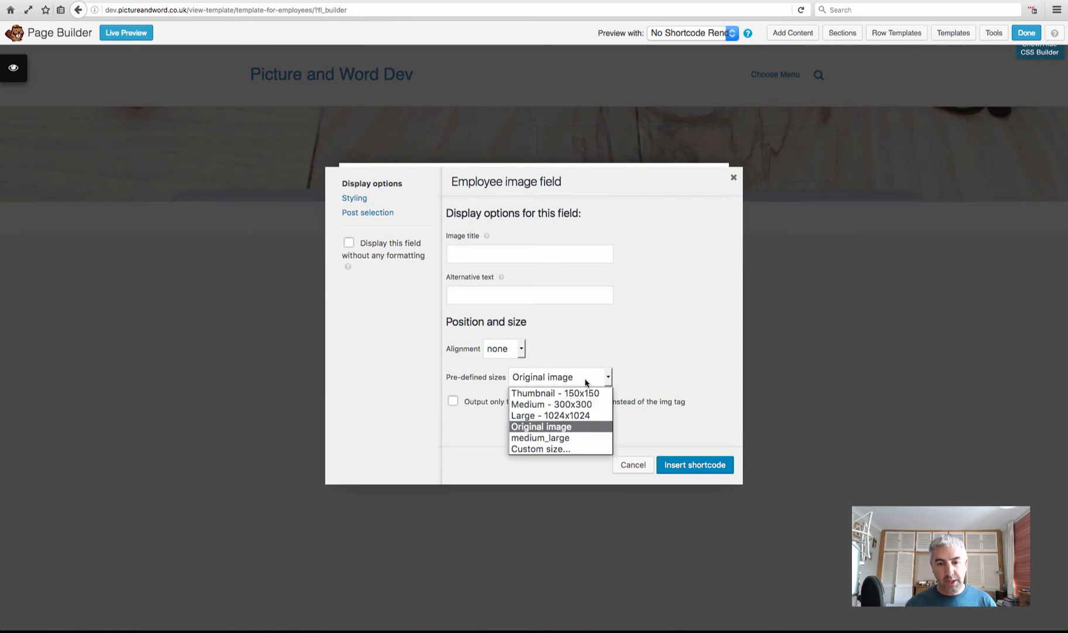
{"action": "left_click", "coordinate": [576, 405]}
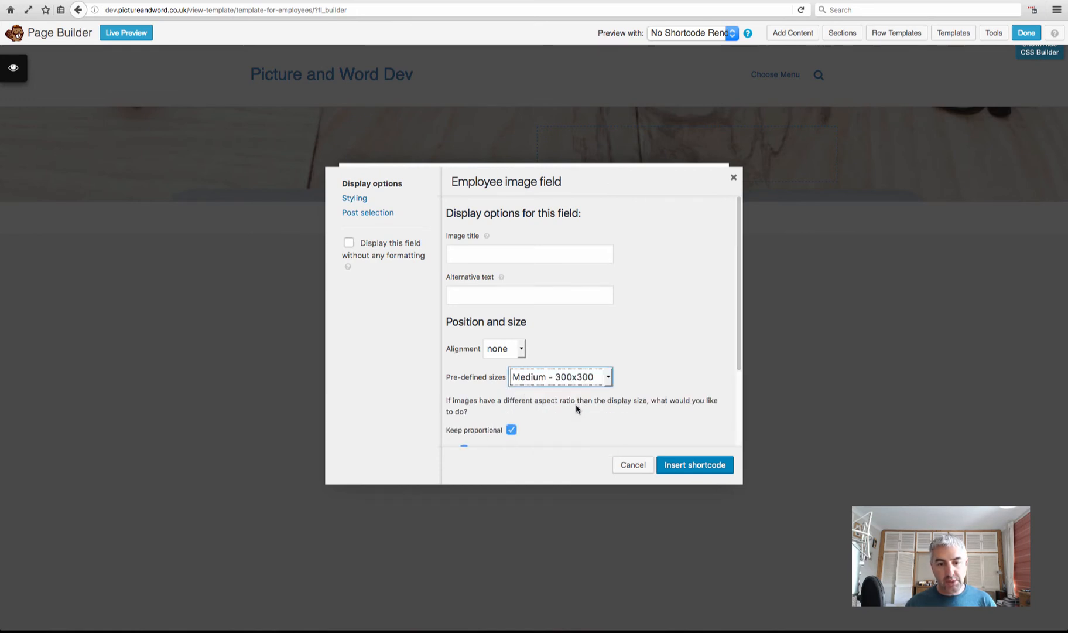
{"action": "left_click", "coordinate": [521, 352]}
{"action": "left_click", "coordinate": [520, 374]}
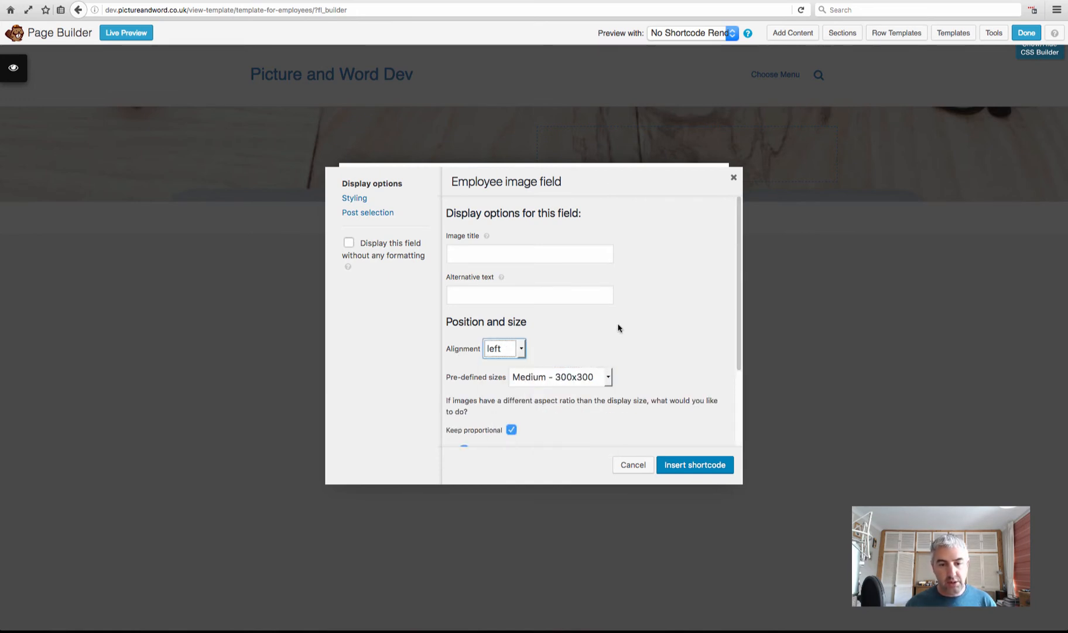
{"action": "left_click", "coordinate": [689, 464]}
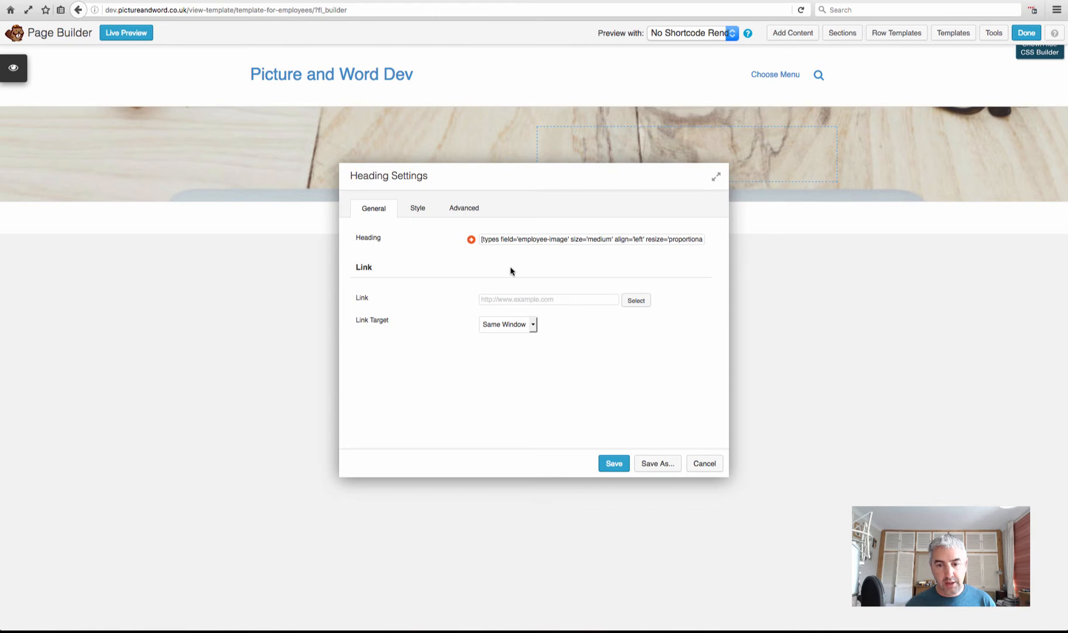
{"action": "left_click", "coordinate": [613, 464]}
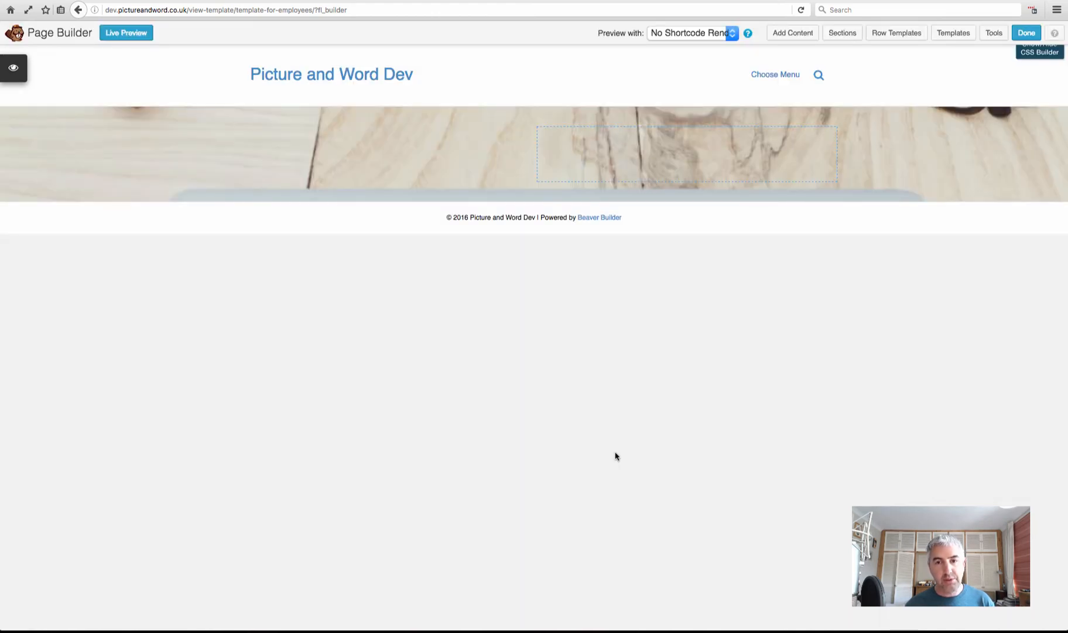
Preview the template with each of the four employees' data, then widen the right column beside the photo
{"action": "left_click", "coordinate": [695, 34]}
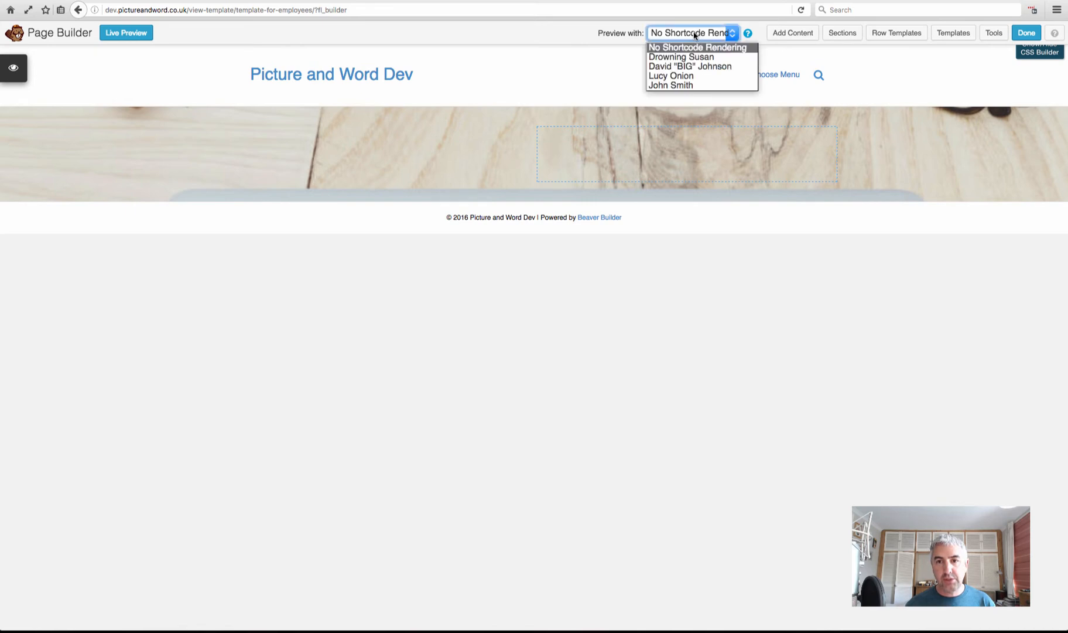
{"action": "left_click", "coordinate": [679, 86]}
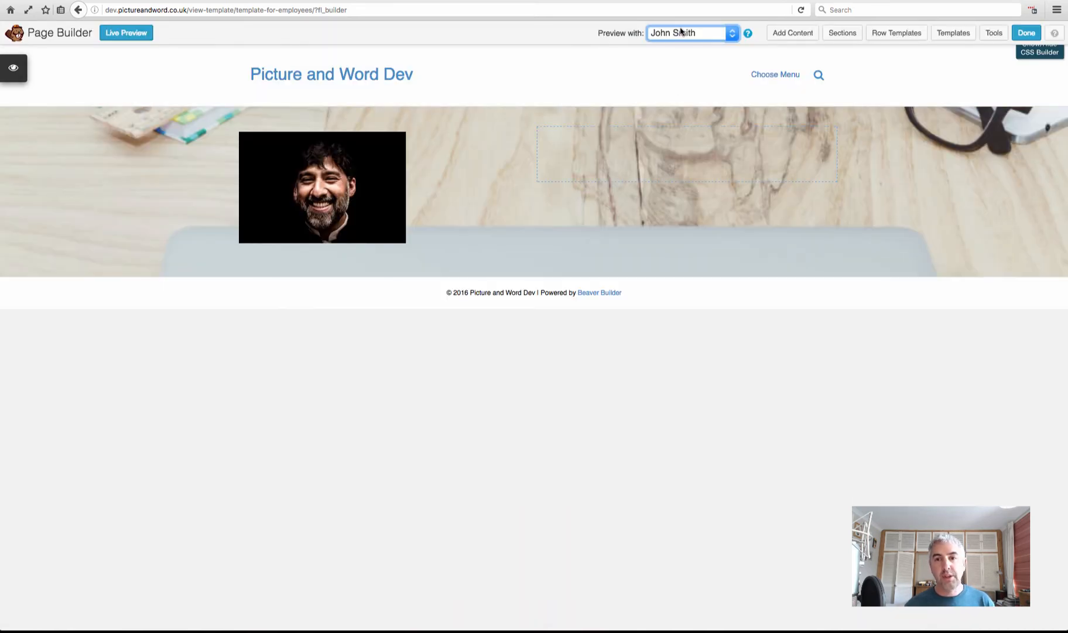
{"action": "left_click", "coordinate": [683, 34]}
{"action": "left_click", "coordinate": [690, 77]}
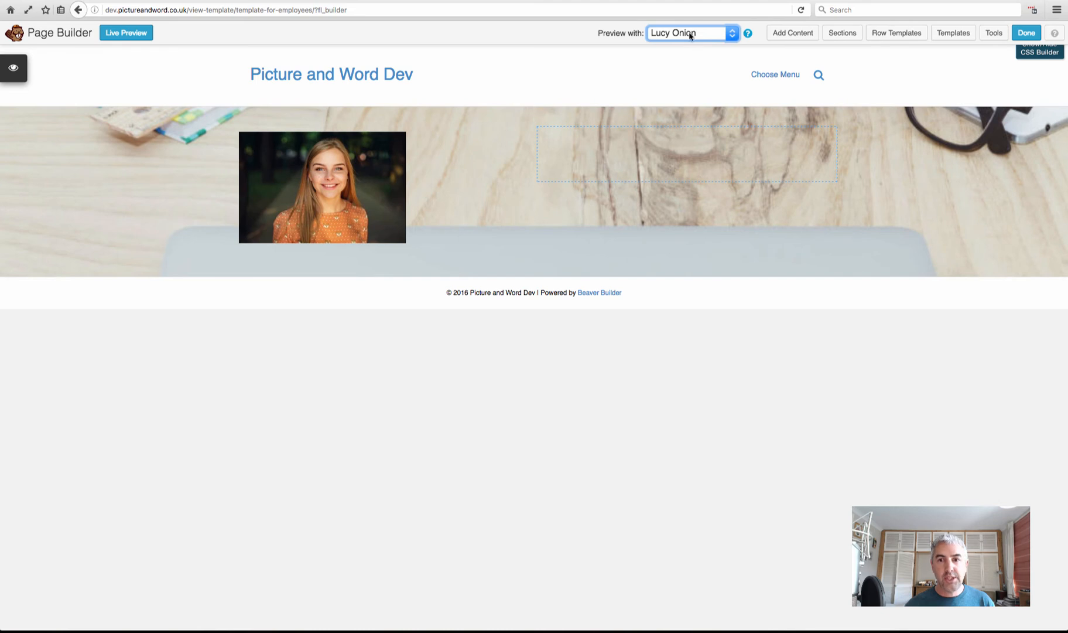
{"action": "left_click", "coordinate": [691, 33]}
{"action": "left_click", "coordinate": [690, 67]}
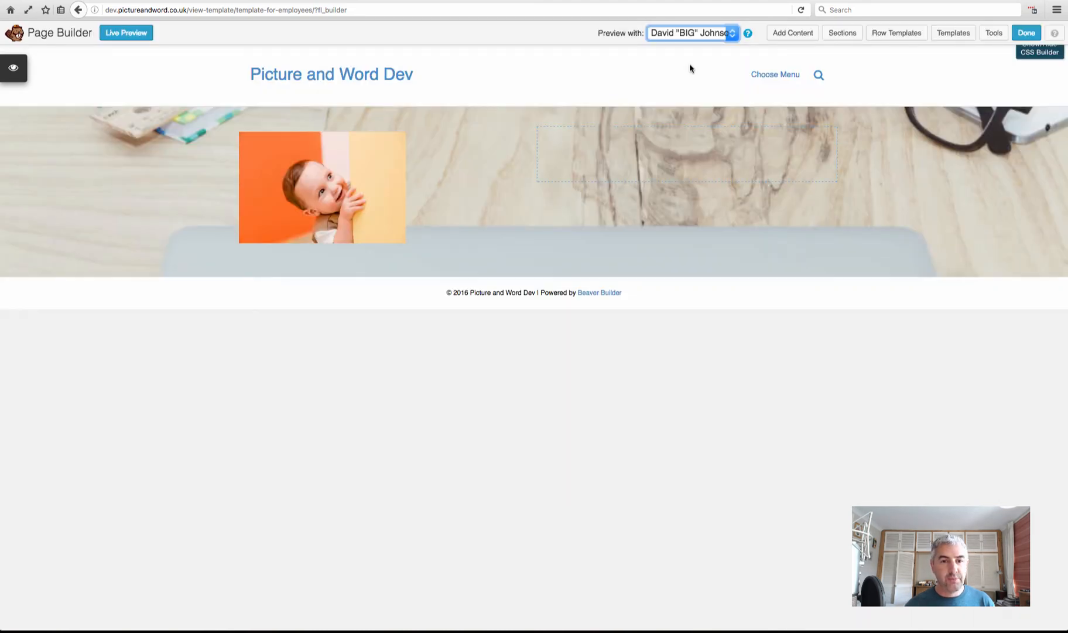
{"action": "left_click", "coordinate": [675, 35]}
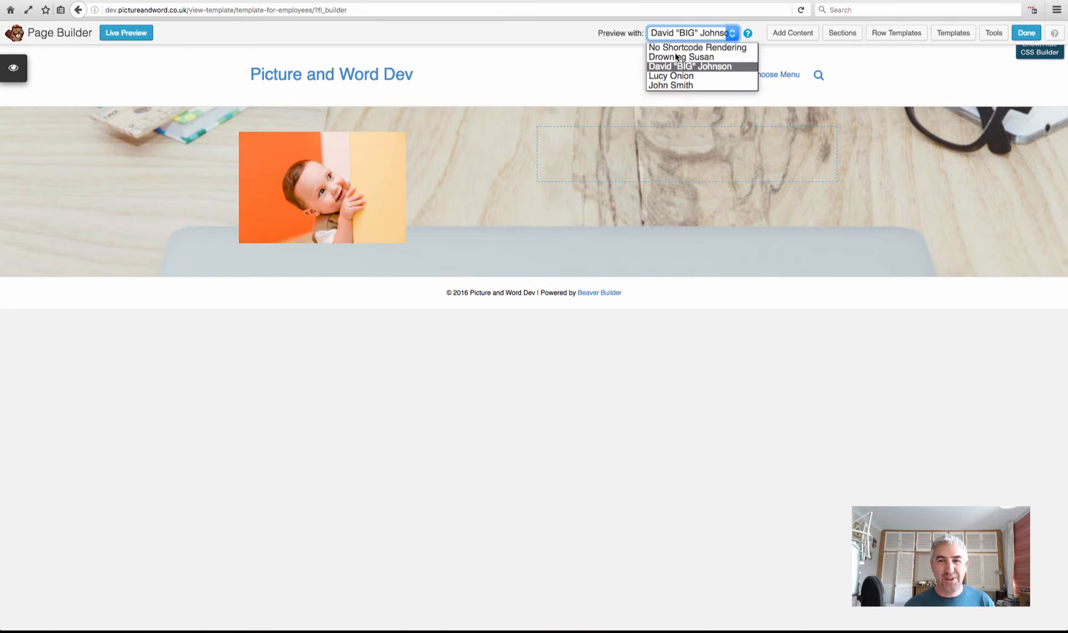
{"action": "left_click", "coordinate": [677, 59]}
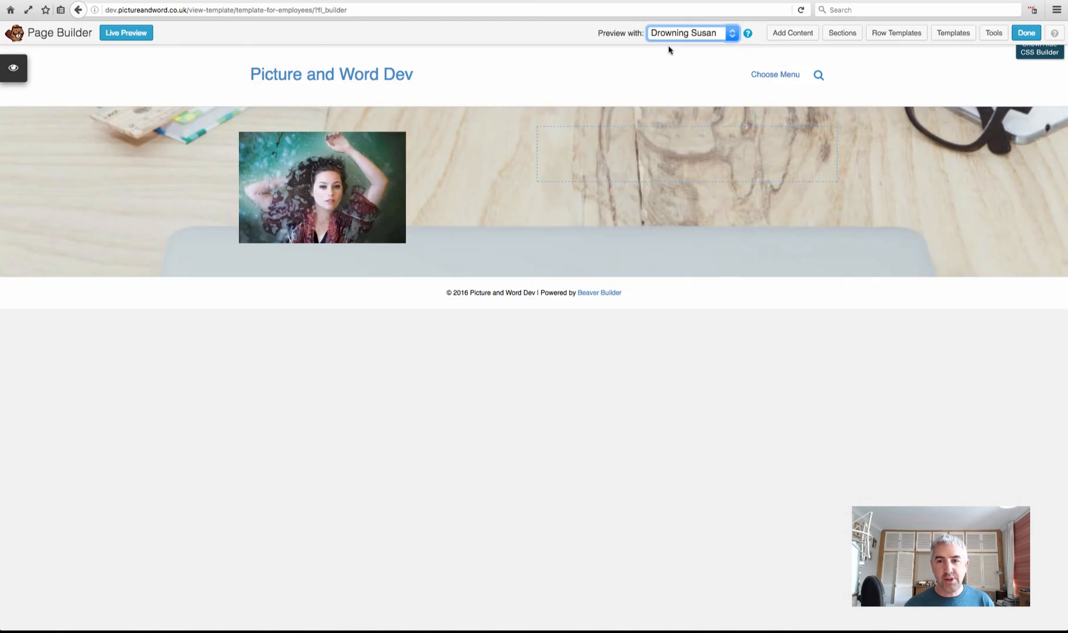
{"action": "left_click", "coordinate": [536, 156]}
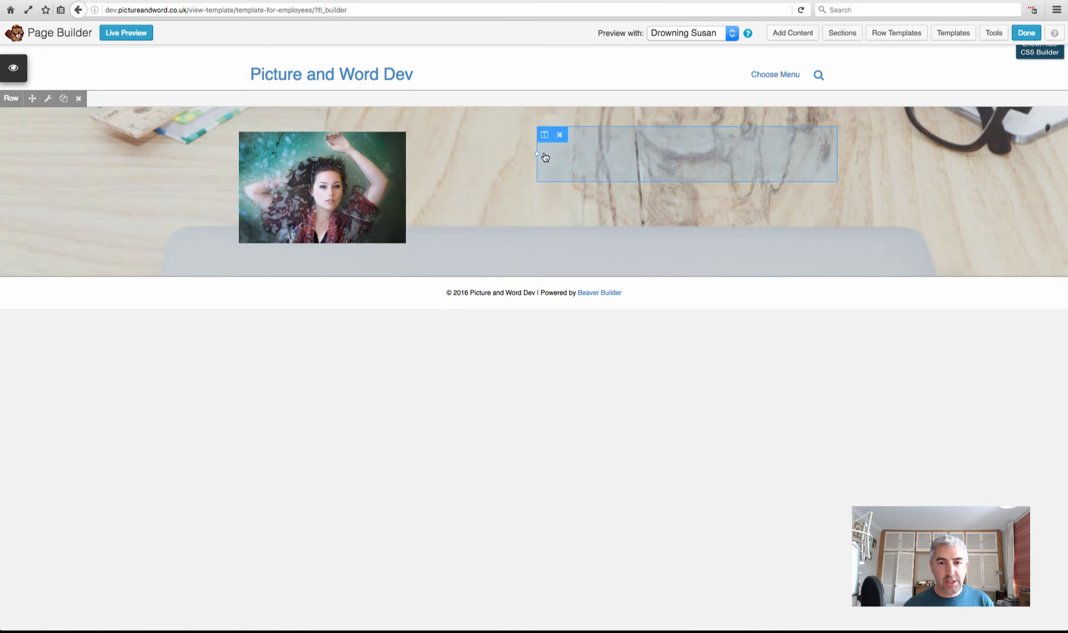
{"action": "left_click_drag", "start_coordinate": [536, 153], "coordinate": [429, 154]}
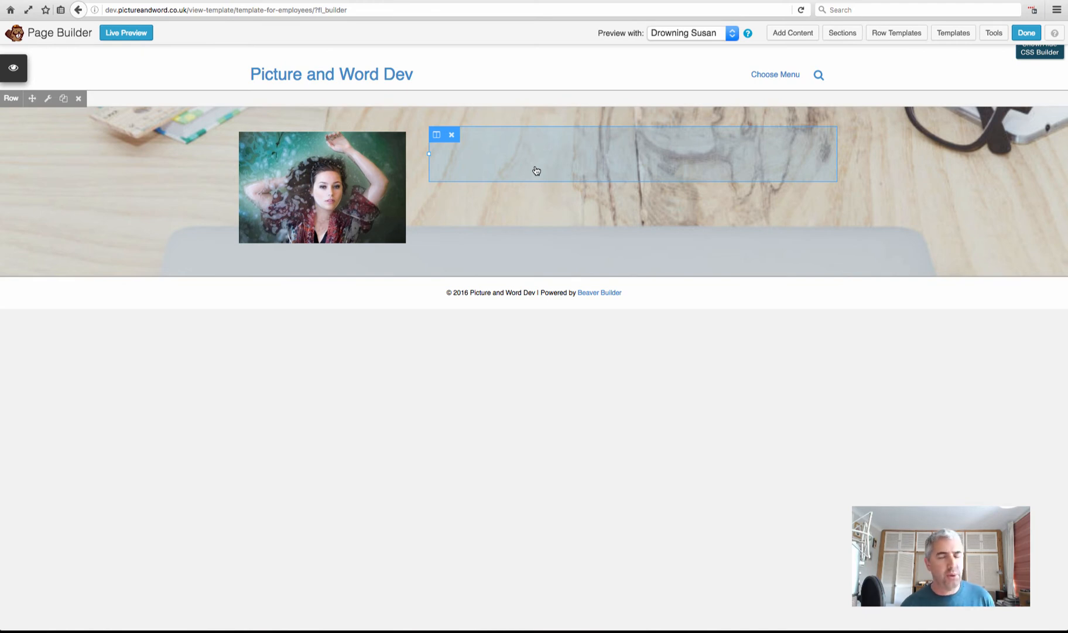
Add a Text Editor module beside the photo, discarding an accidentally placed HTML module
{"action": "left_click", "coordinate": [791, 34]}
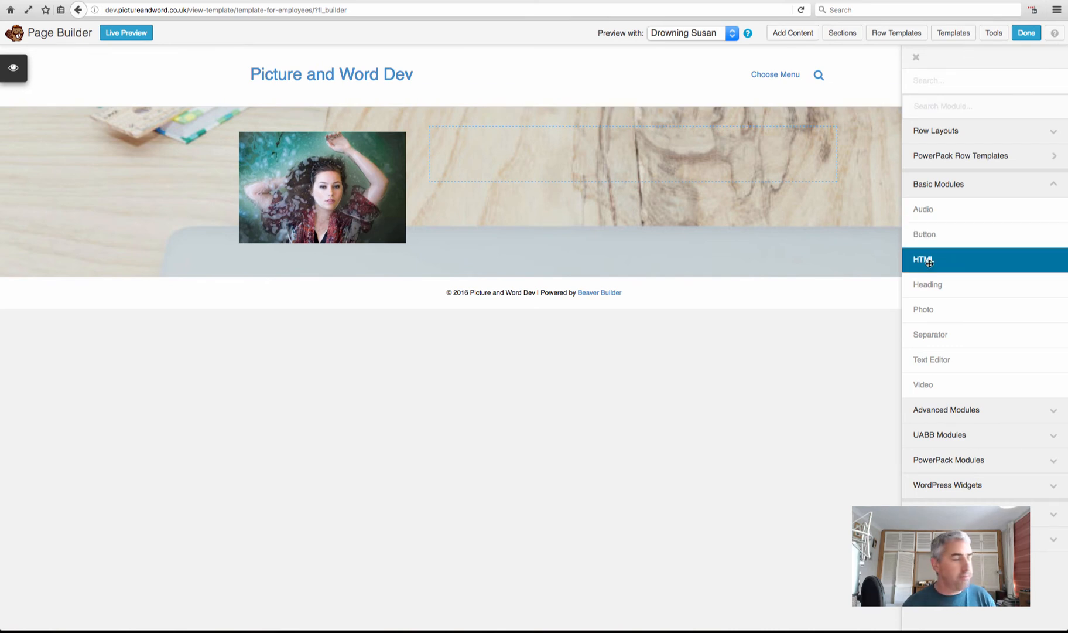
{"action": "left_click_drag", "start_coordinate": [930, 263], "coordinate": [586, 174]}
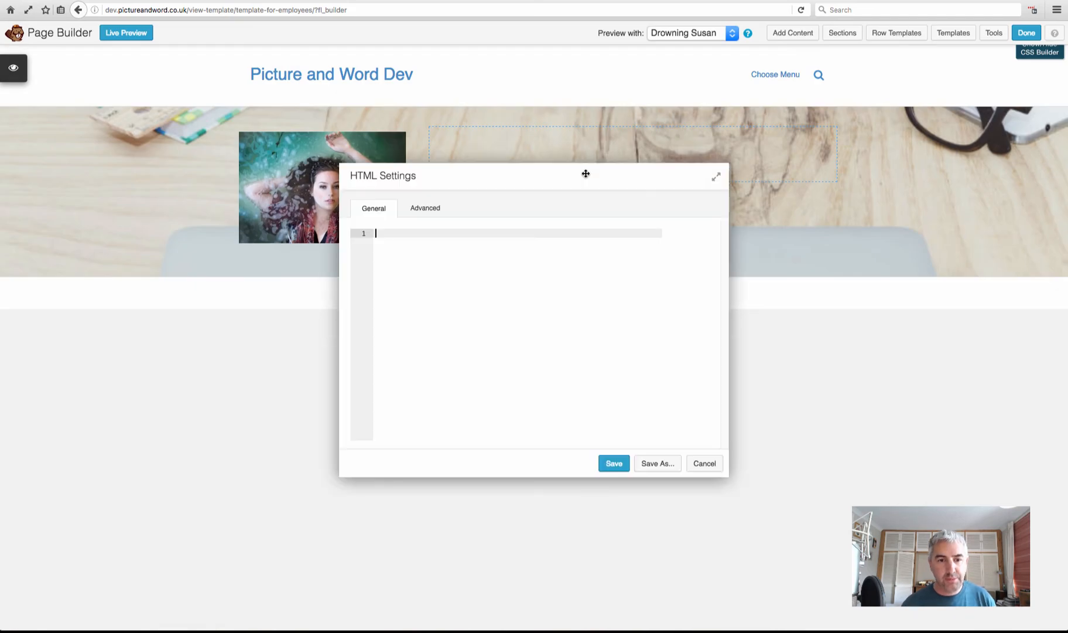
{"action": "left_click", "coordinate": [701, 464]}
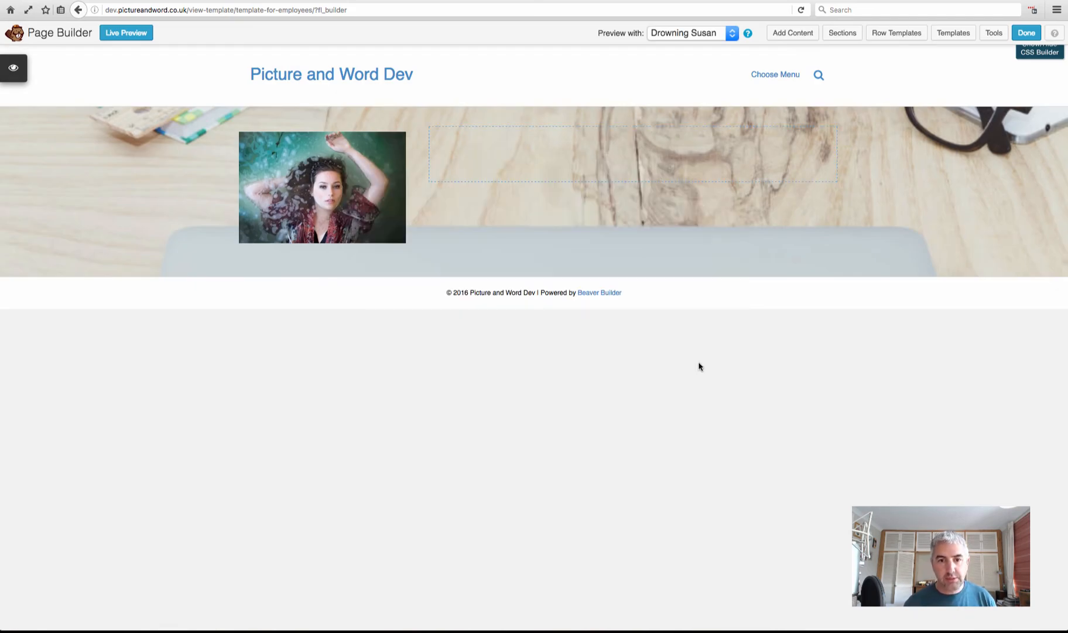
{"action": "left_click", "coordinate": [793, 34]}
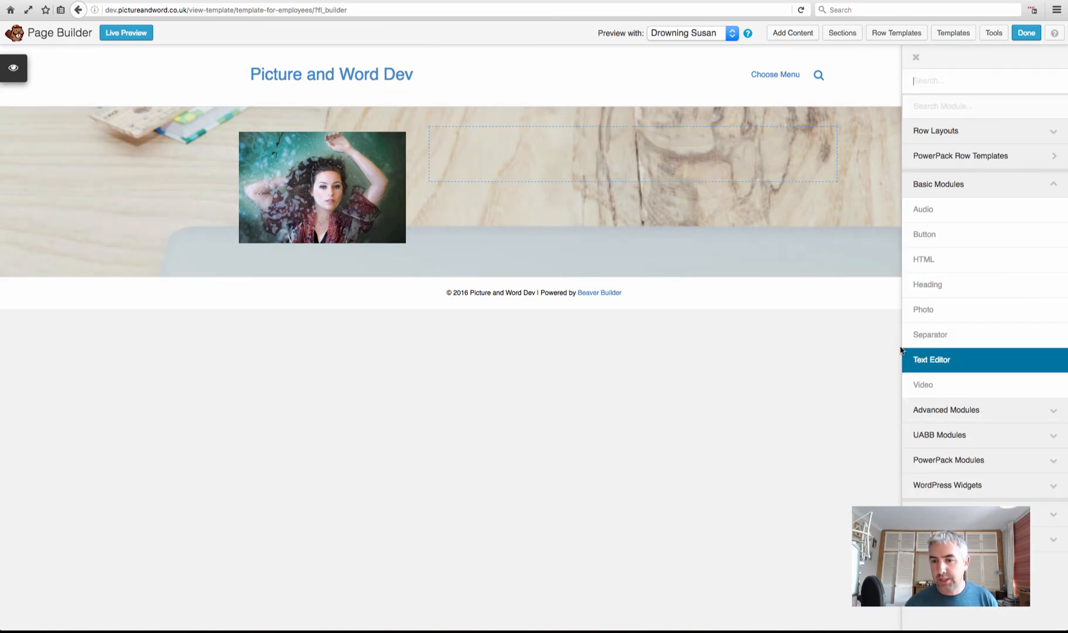
{"action": "left_click_drag", "start_coordinate": [931, 359], "coordinate": [536, 169]}
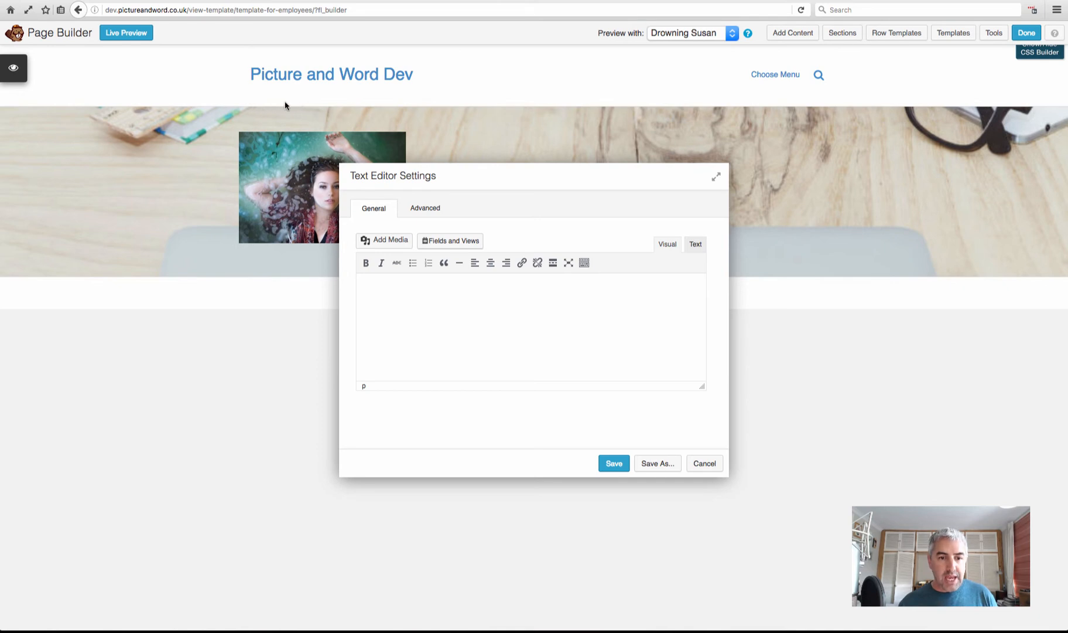
Insert the Employee About shortcode below the label 'What they like to do at work:' and save
{"action": "left_click", "coordinate": [447, 242]}
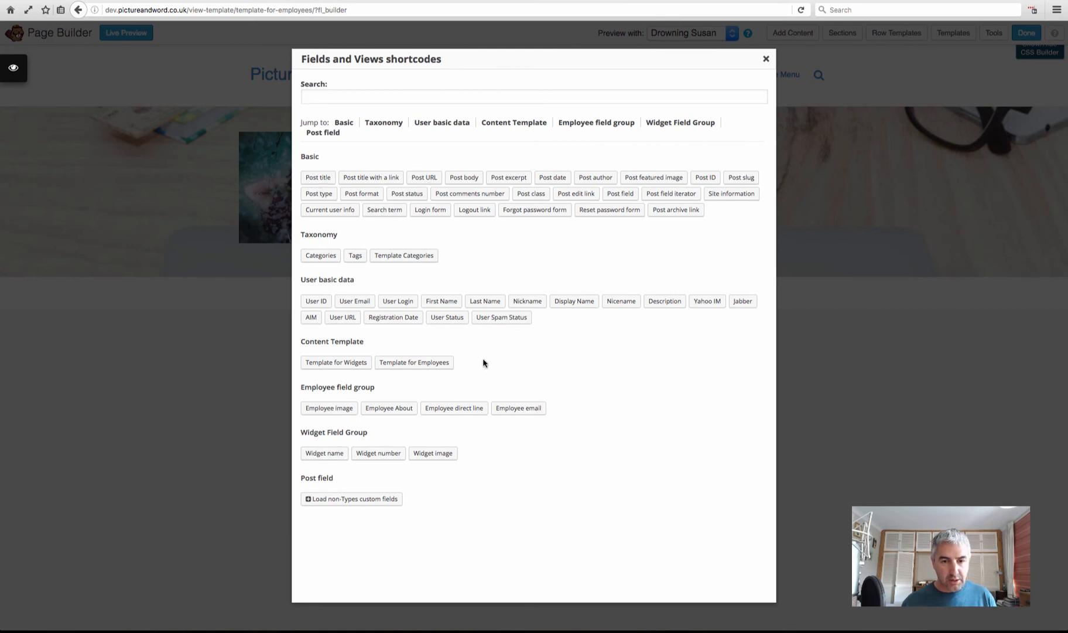
{"action": "left_click", "coordinate": [387, 410]}
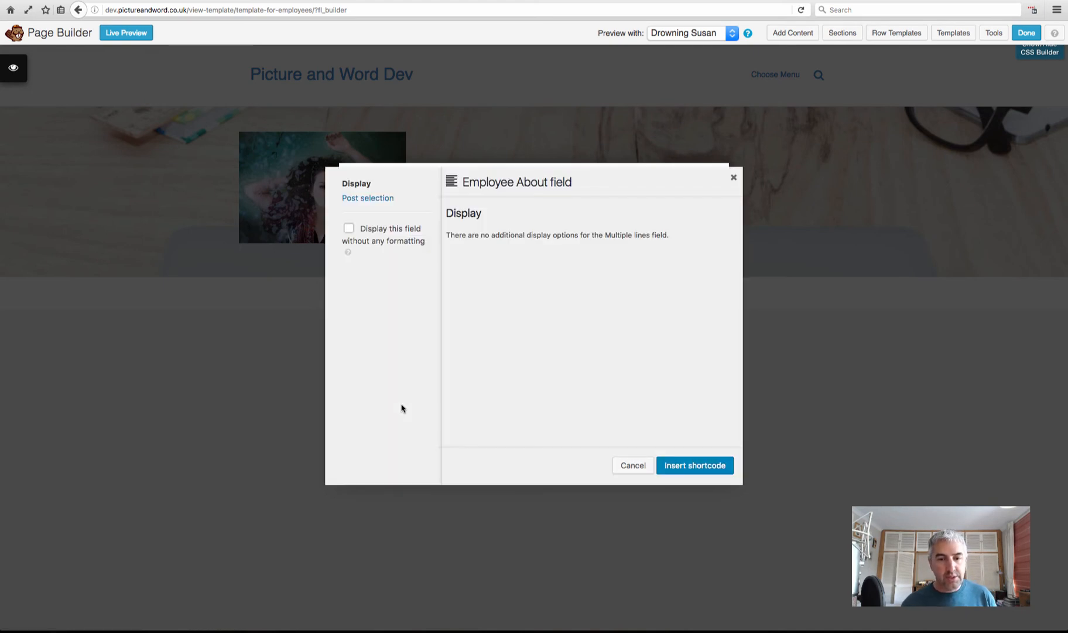
{"action": "left_click", "coordinate": [700, 468]}
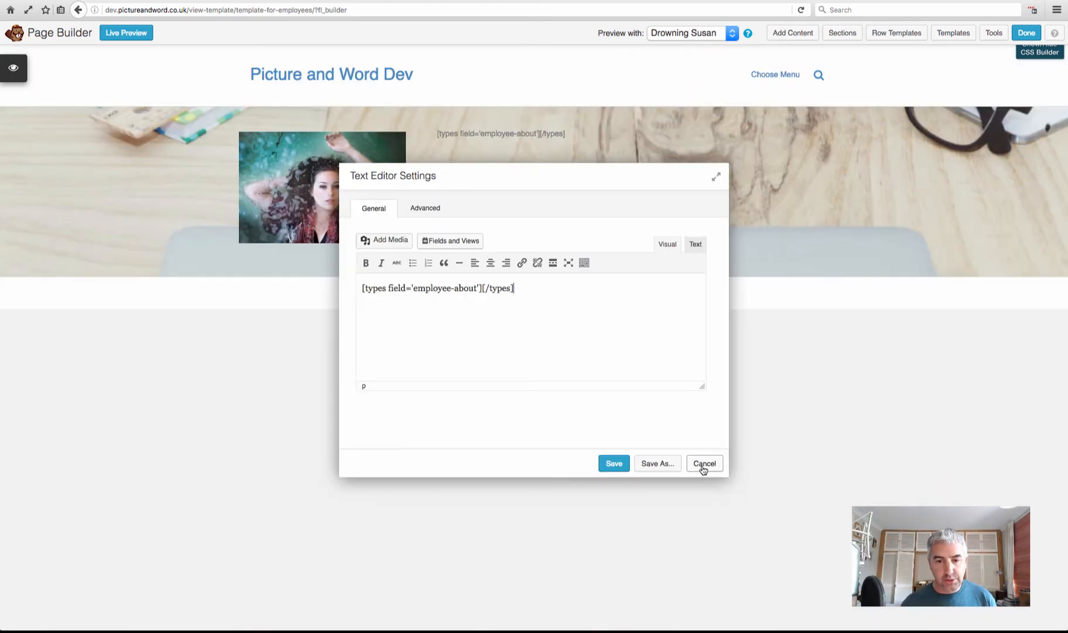
{"action": "left_click", "coordinate": [360, 288]}
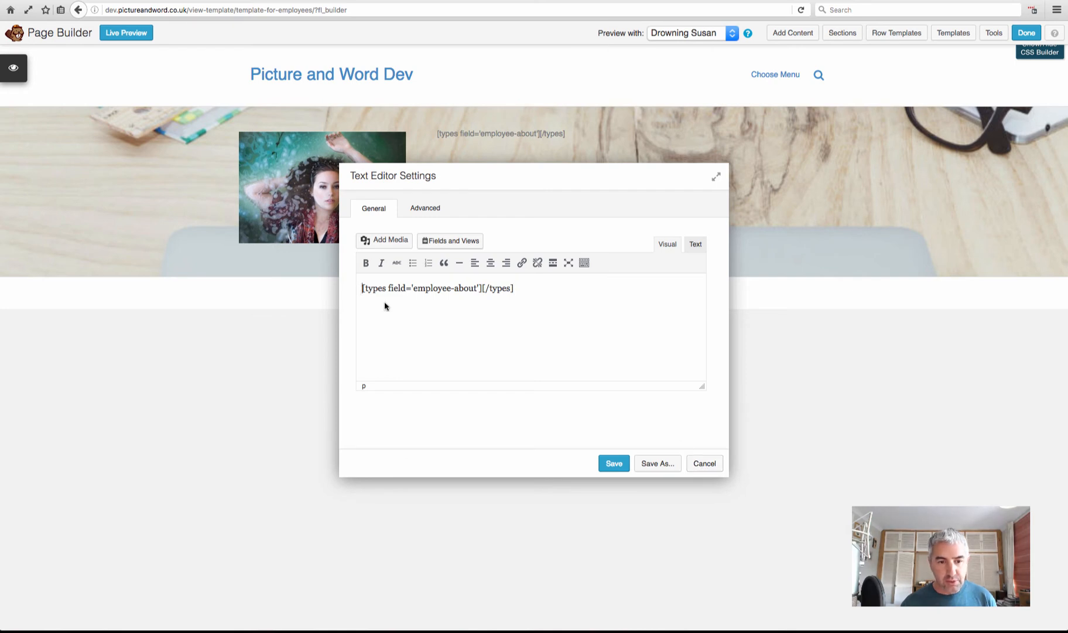
{"action": "type", "text": "What they "}
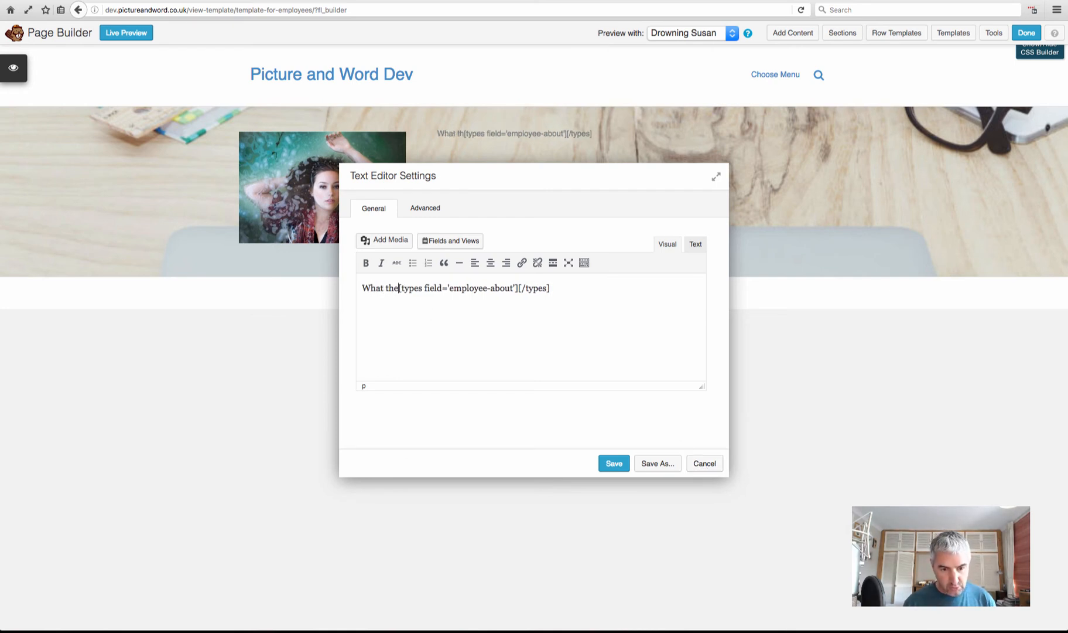
{"action": "type", "text": "like to "}
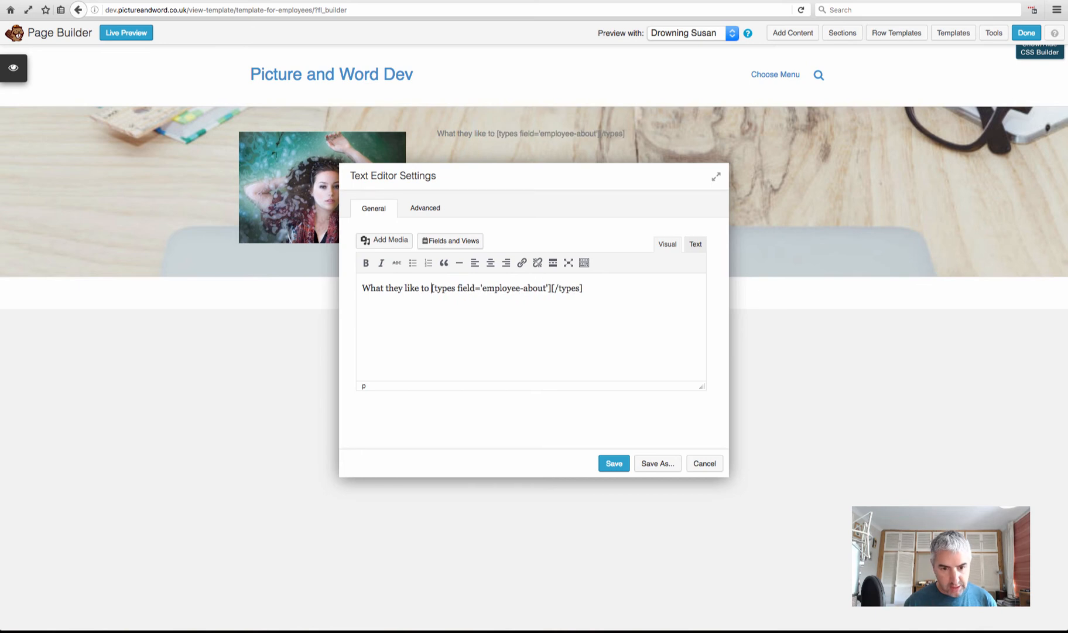
{"action": "type", "text": "do at work"}
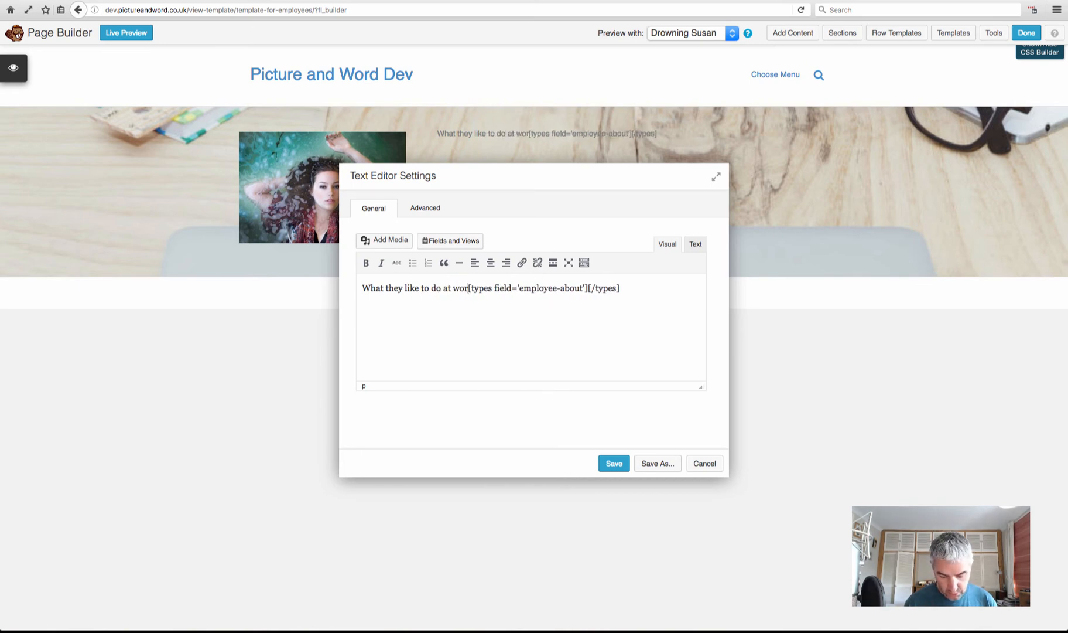
{"action": "type", "text": ":"}
{"action": "key", "text": "Return"}
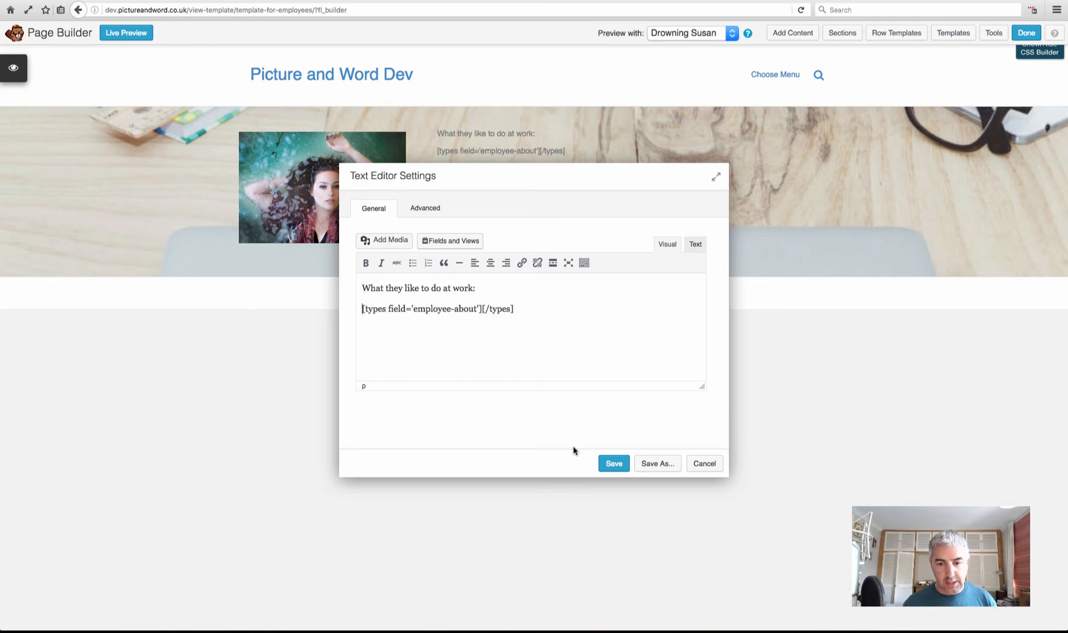
{"action": "left_click", "coordinate": [616, 467]}
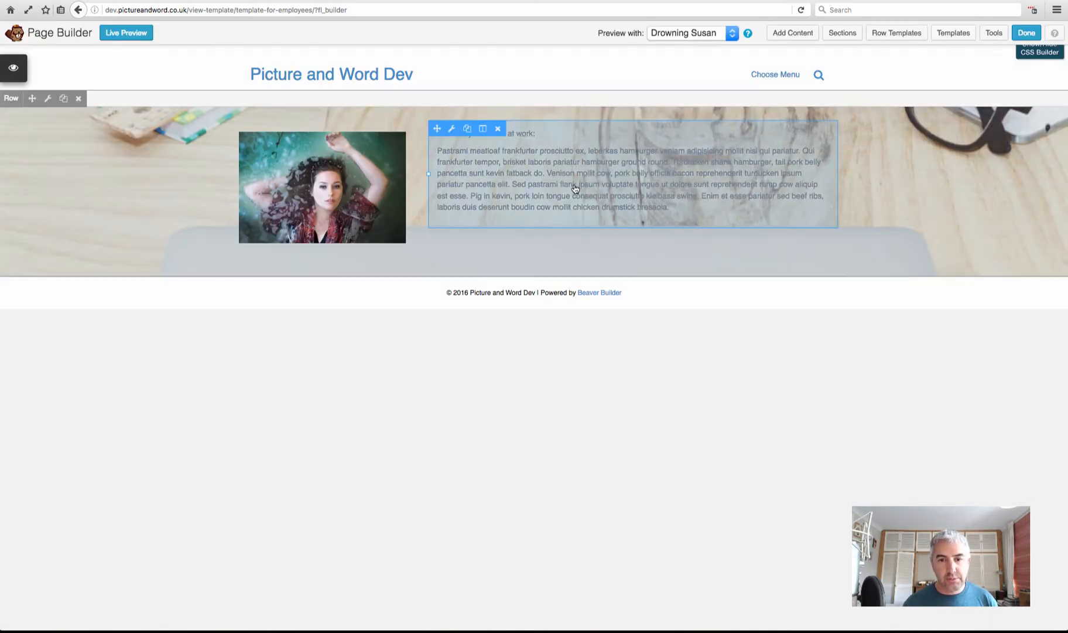
{"action": "left_click", "coordinate": [50, 101]}
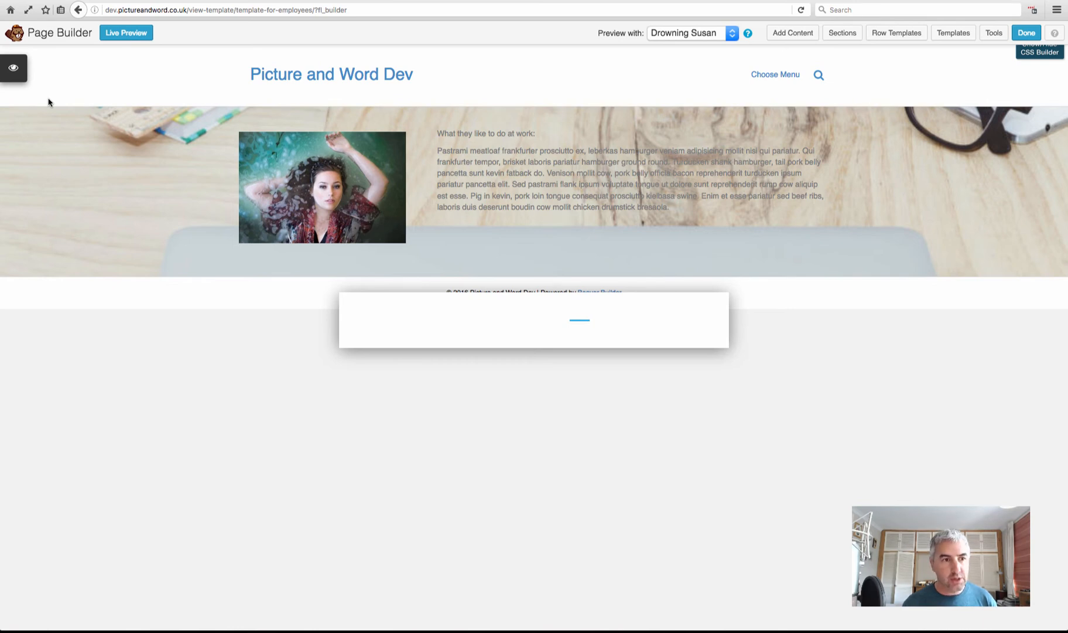
Set the row's text colour to near-black #0a0a0a and save the row settings
{"action": "scroll", "coordinate": [513, 386], "scroll_direction": "down", "scroll_amount": 5}
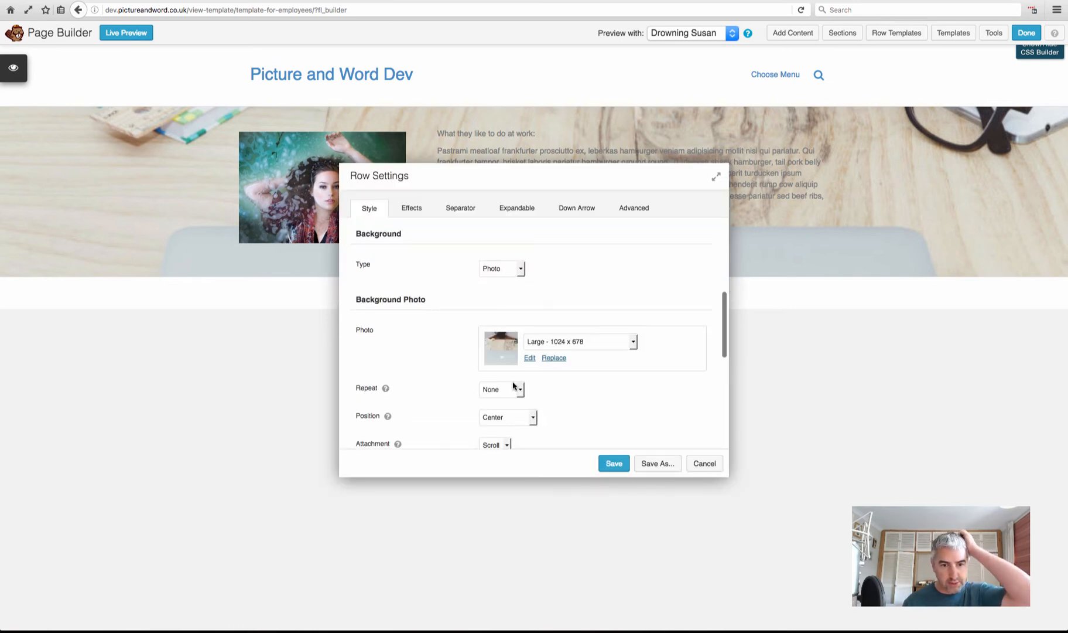
{"action": "scroll", "coordinate": [513, 386], "scroll_direction": "up", "scroll_amount": 3}
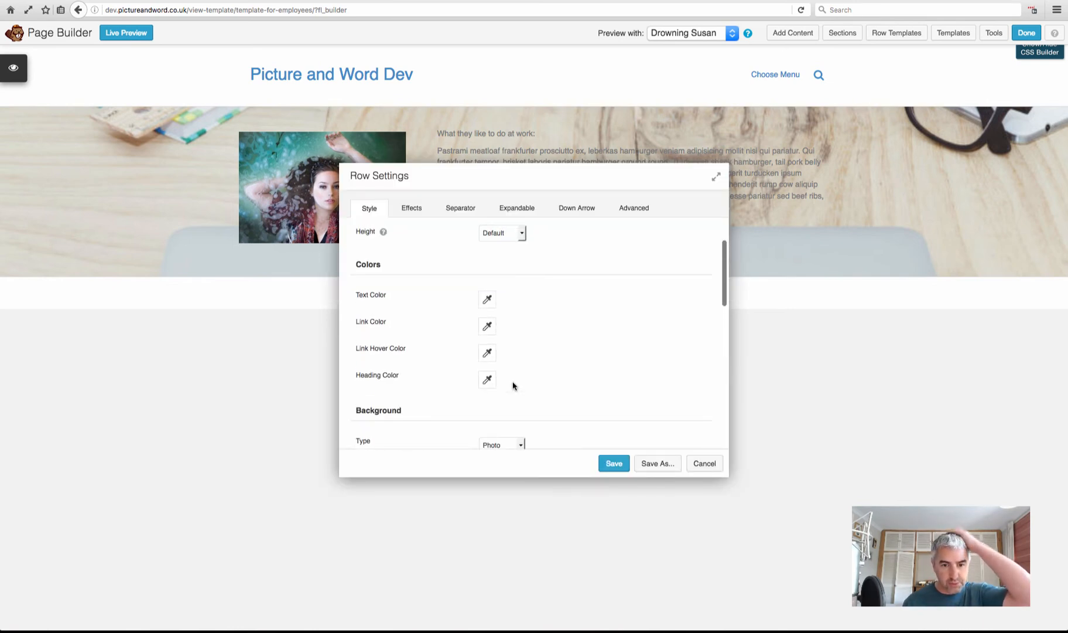
{"action": "left_click", "coordinate": [485, 301]}
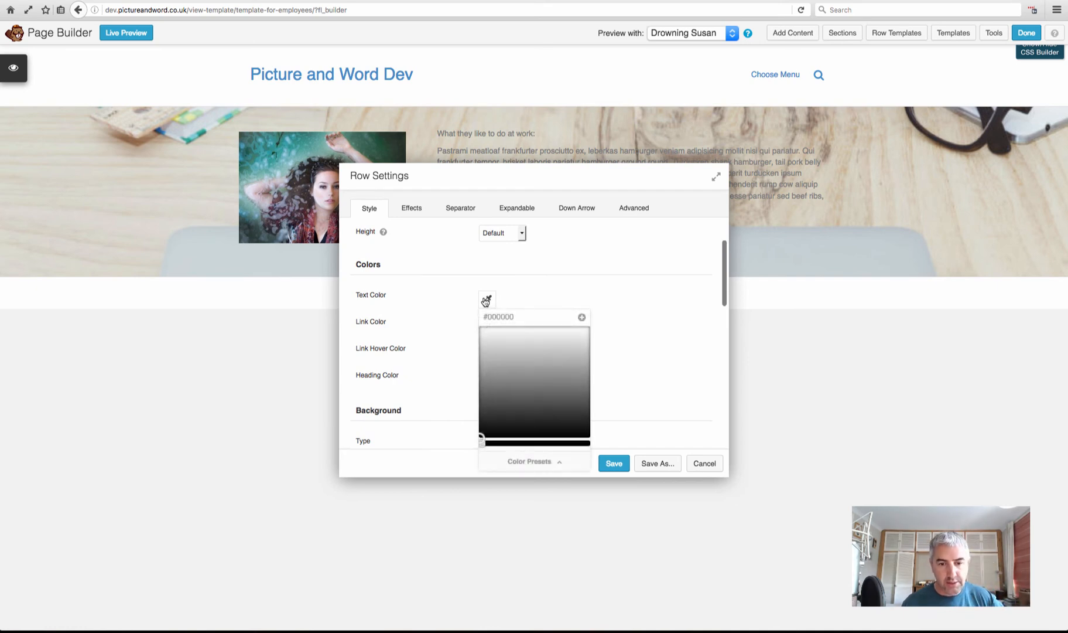
{"action": "left_click", "coordinate": [505, 387]}
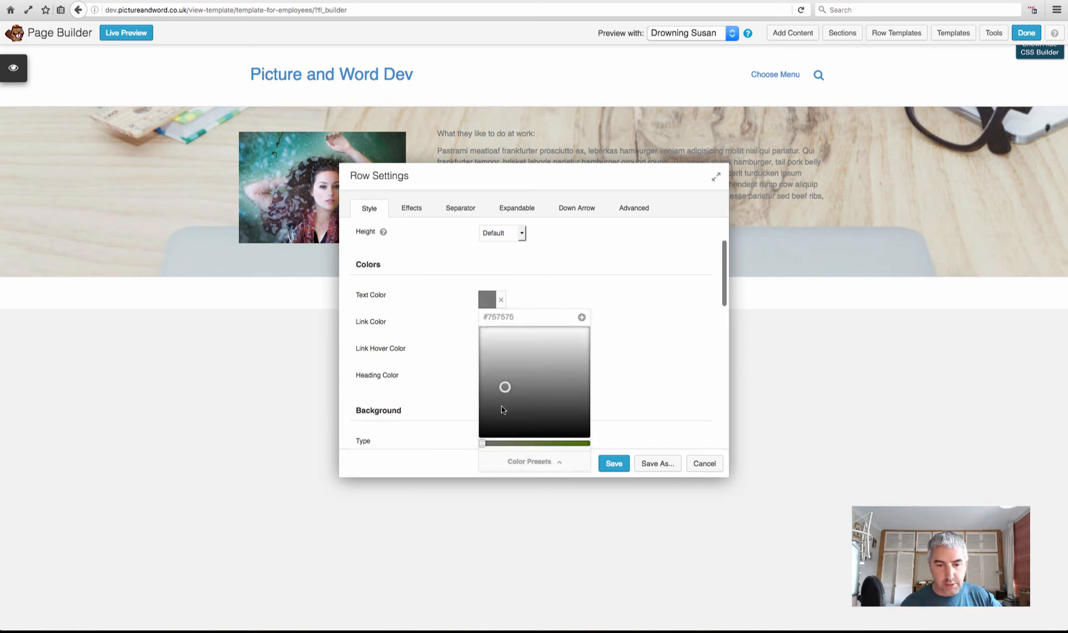
{"action": "left_click", "coordinate": [487, 433]}
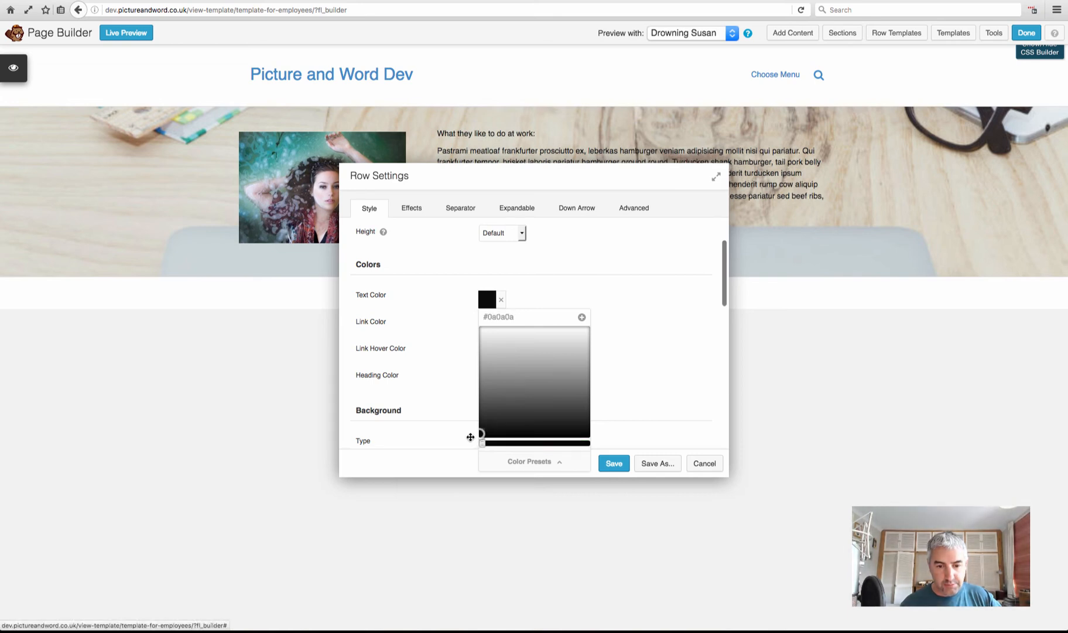
{"action": "left_click", "coordinate": [614, 463]}
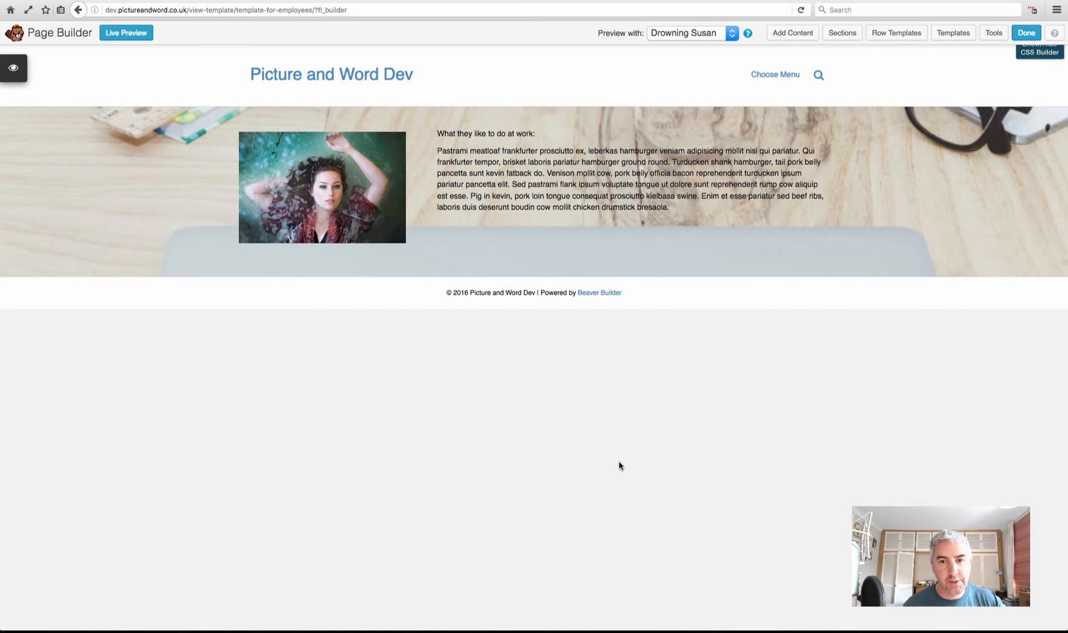
Make the 'What they like to do at work:' line bold in the text module and save
{"action": "mouse_move", "coordinate": [618, 194]}
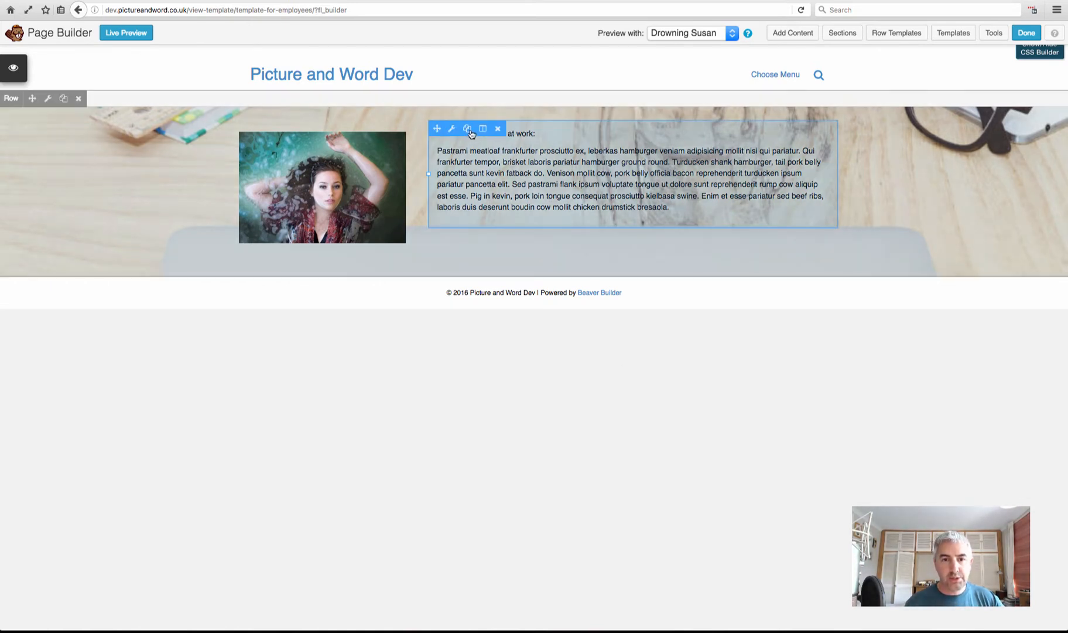
{"action": "left_click", "coordinate": [452, 129]}
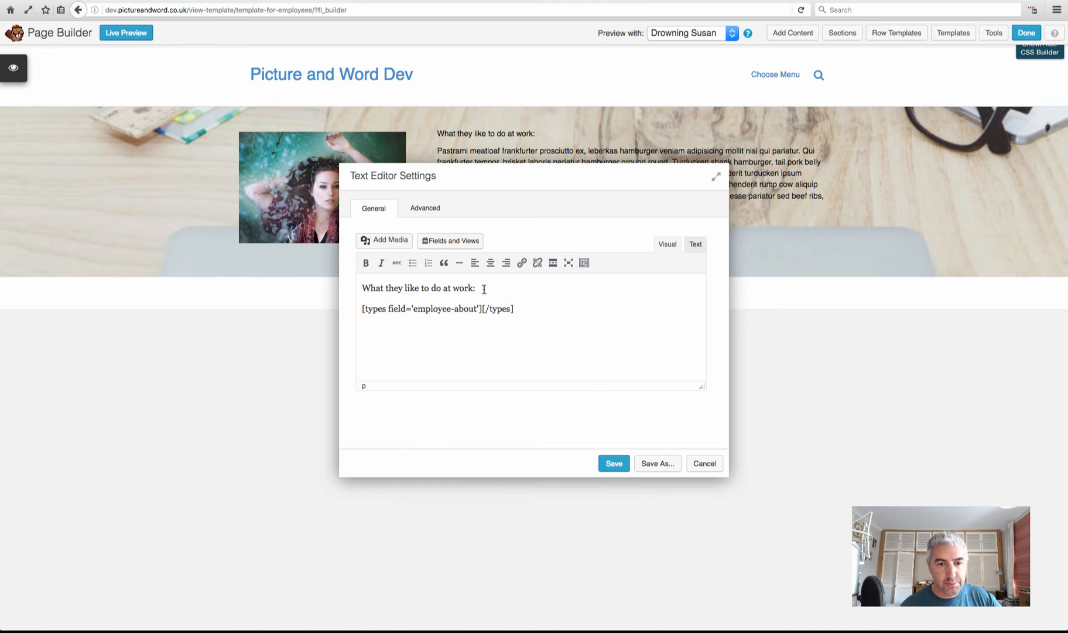
{"action": "left_click_drag", "start_coordinate": [484, 289], "coordinate": [347, 287]}
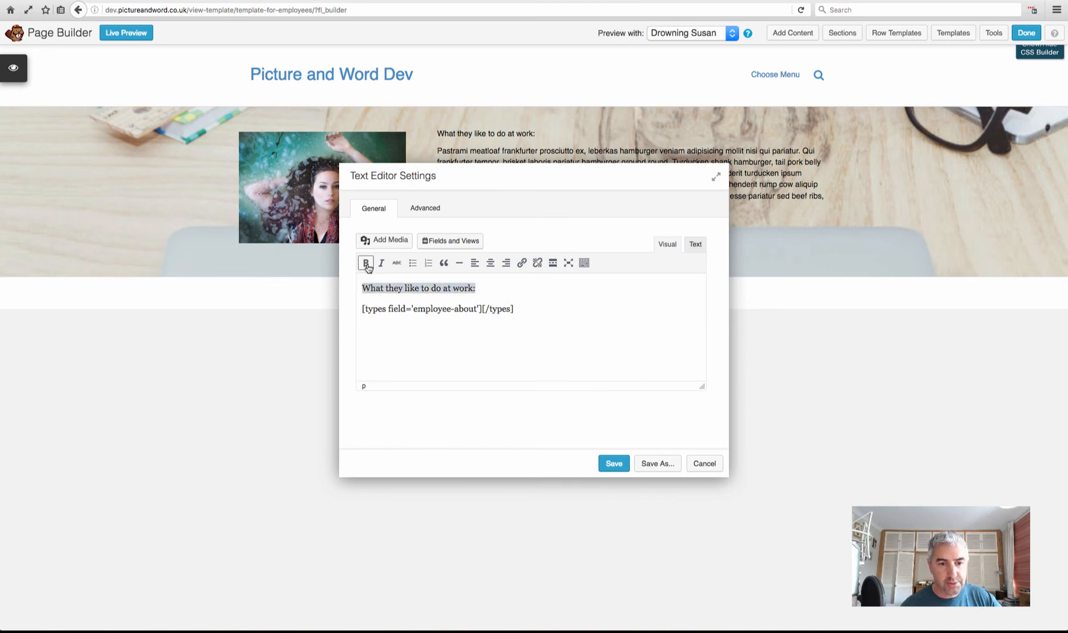
{"action": "left_click", "coordinate": [366, 263]}
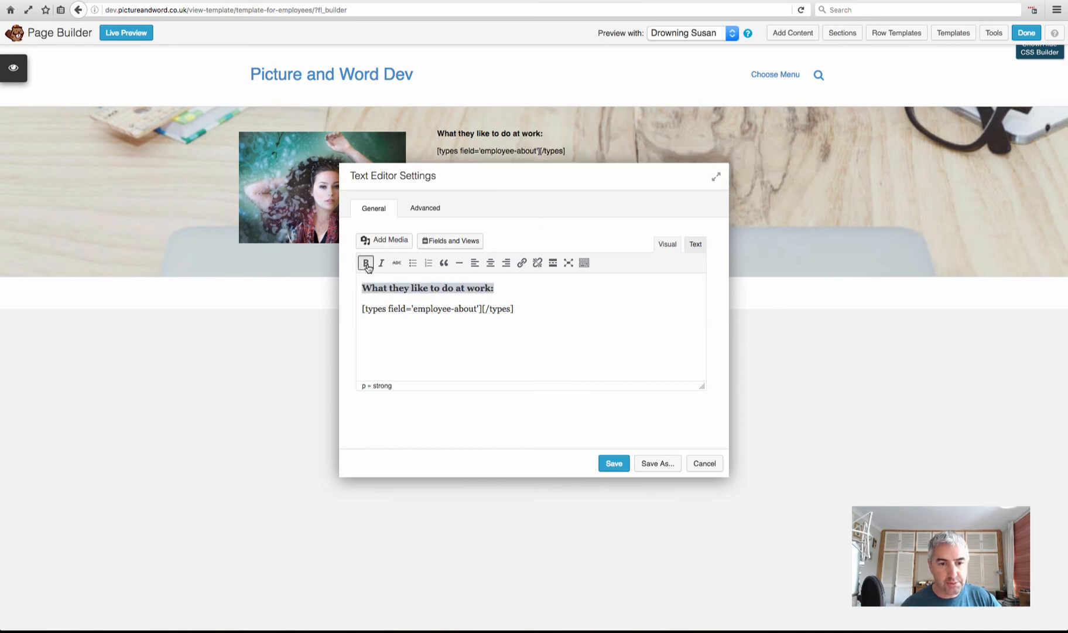
{"action": "left_click", "coordinate": [613, 464]}
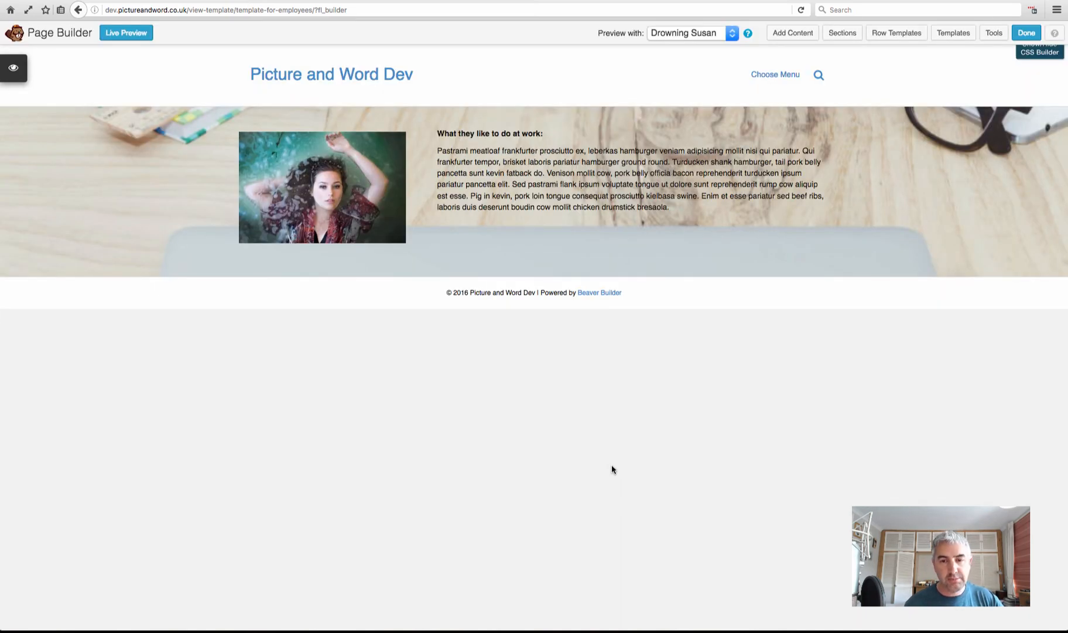
Insert the Widget number field shortcode into the text module and save
{"action": "mouse_move", "coordinate": [722, 202]}
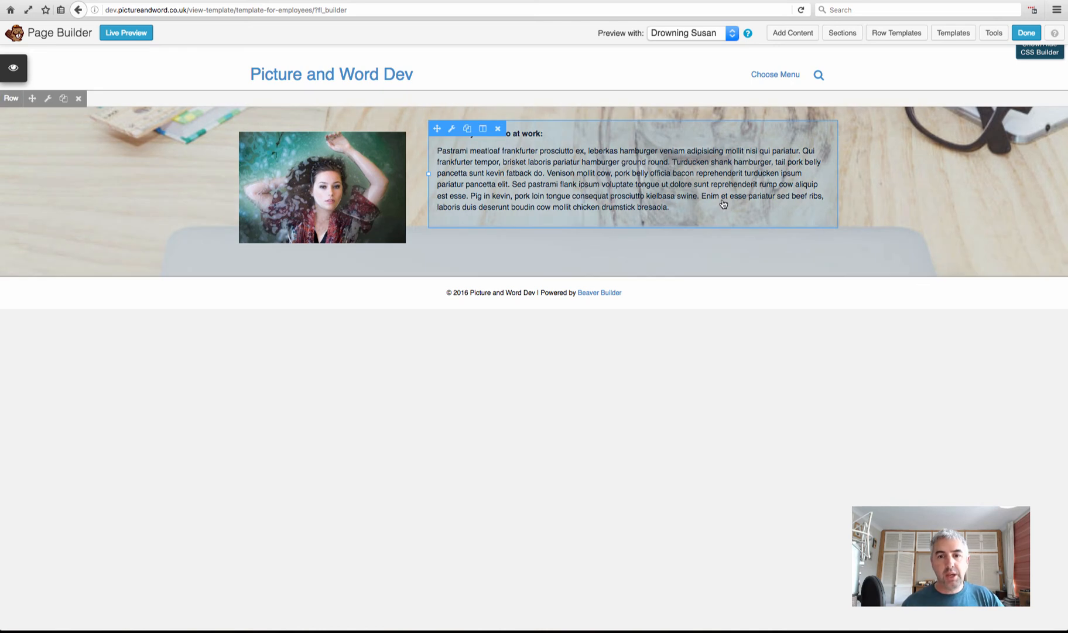
{"action": "left_click", "coordinate": [452, 129]}
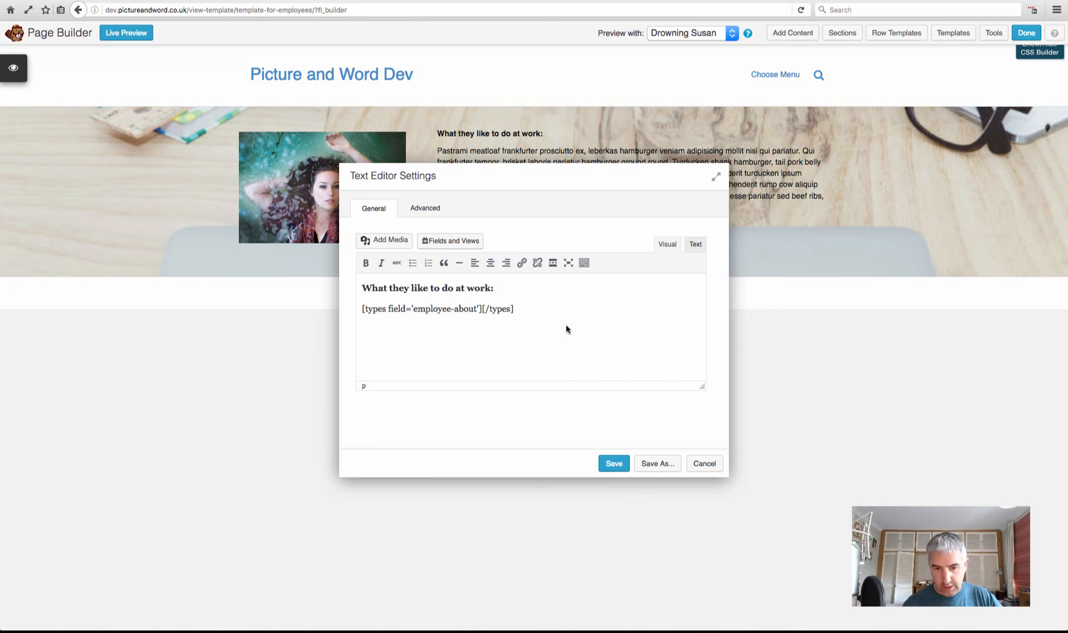
{"action": "left_click", "coordinate": [446, 242]}
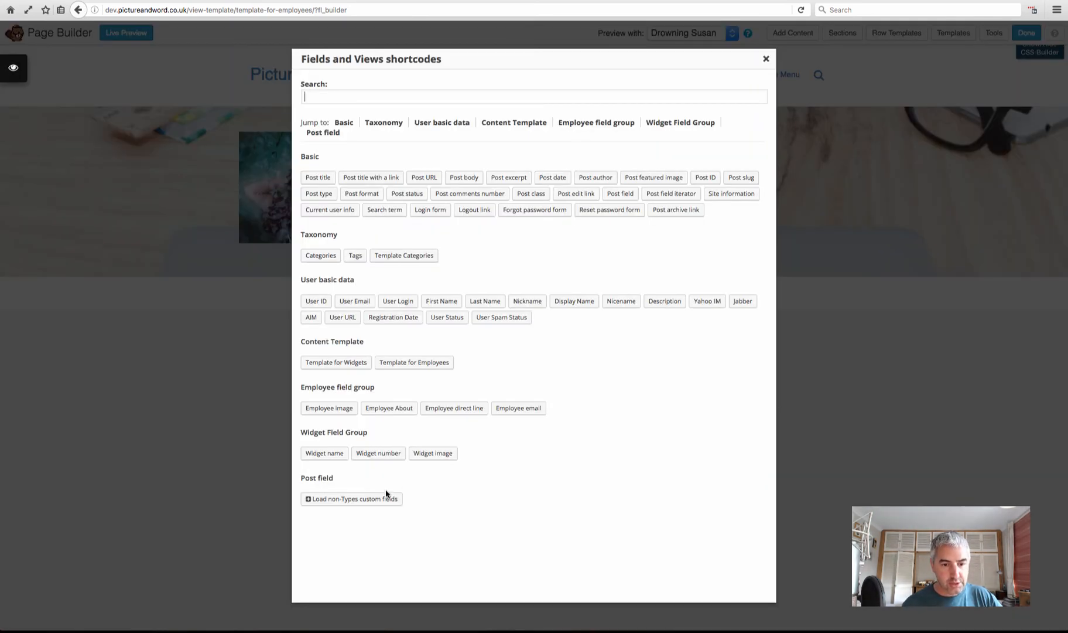
{"action": "left_click", "coordinate": [375, 455]}
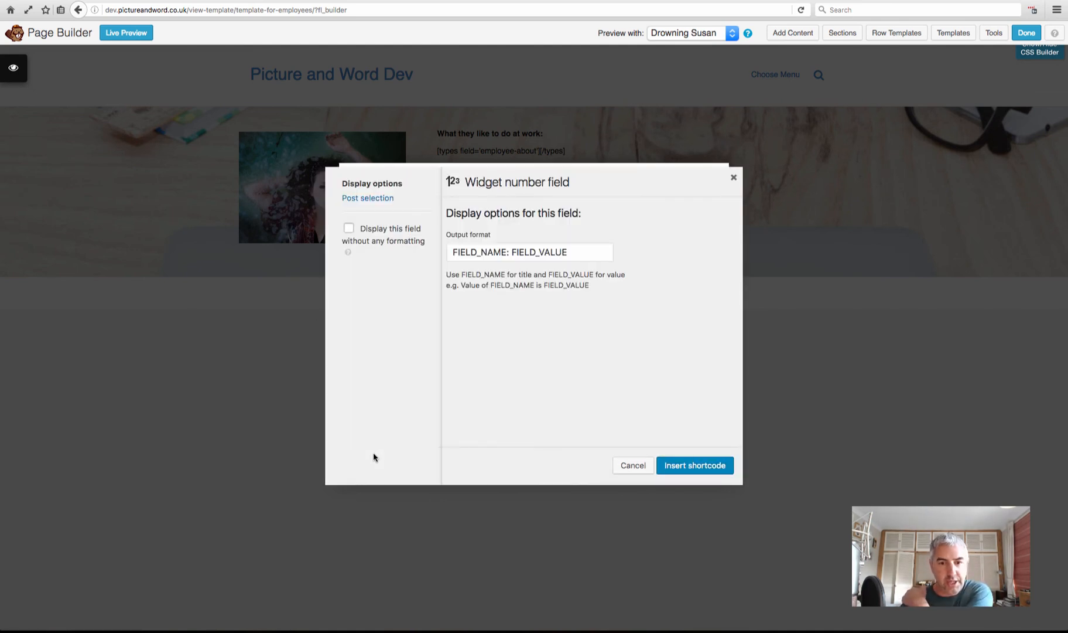
{"action": "left_click", "coordinate": [691, 467]}
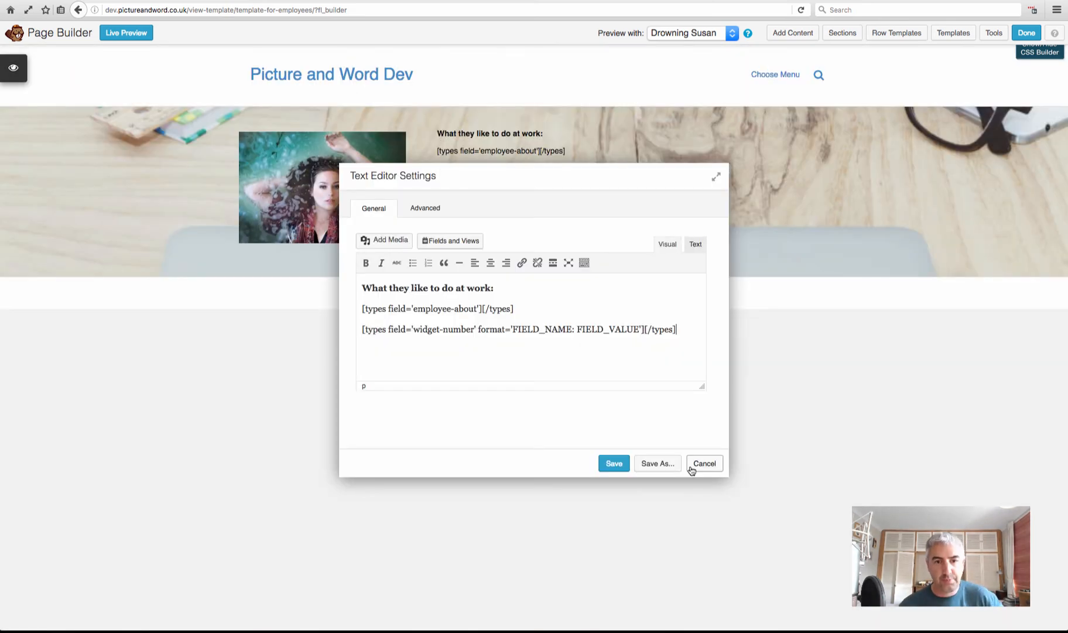
{"action": "left_click", "coordinate": [615, 464]}
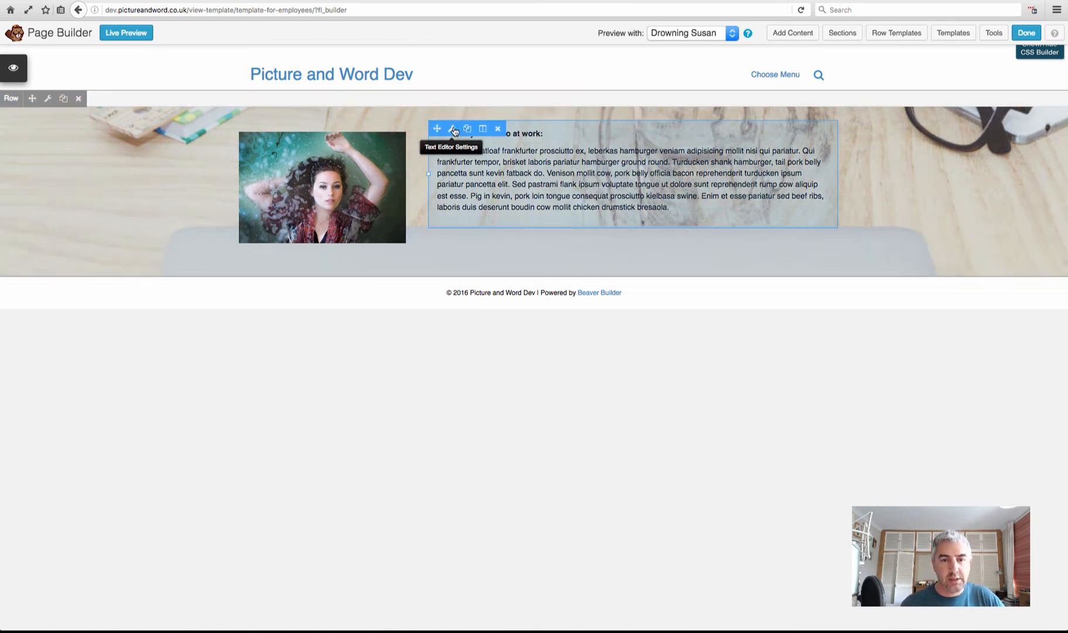
Insert the Employee direct line field with a 'Direct line:' label, replacing the widget-number line, and save
{"action": "left_click", "coordinate": [454, 130]}
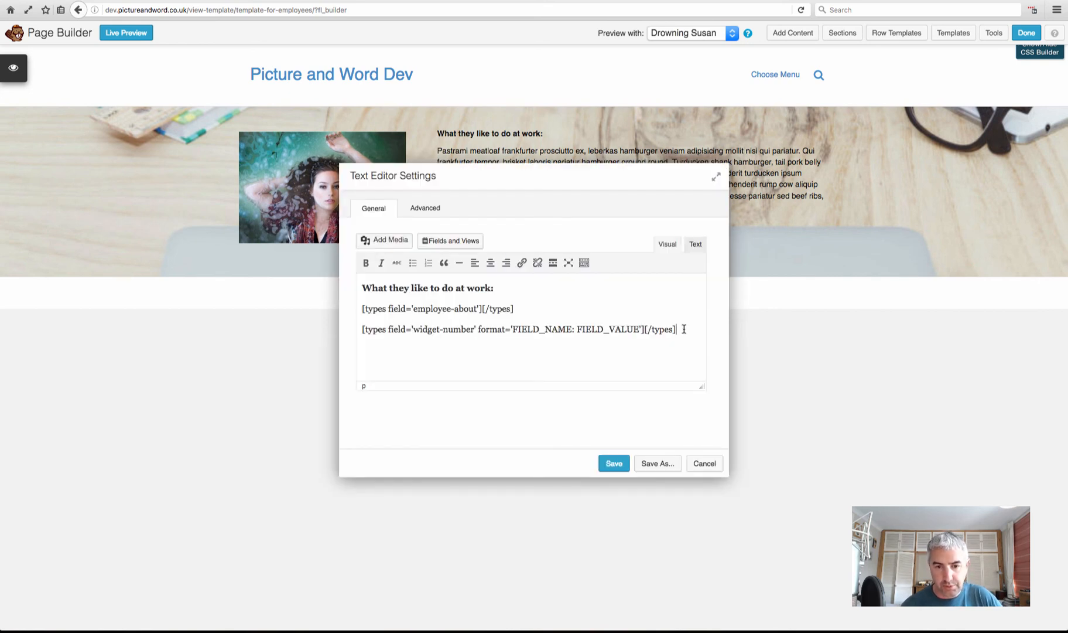
{"action": "key", "text": "Return"}
{"action": "left_click", "coordinate": [450, 240]}
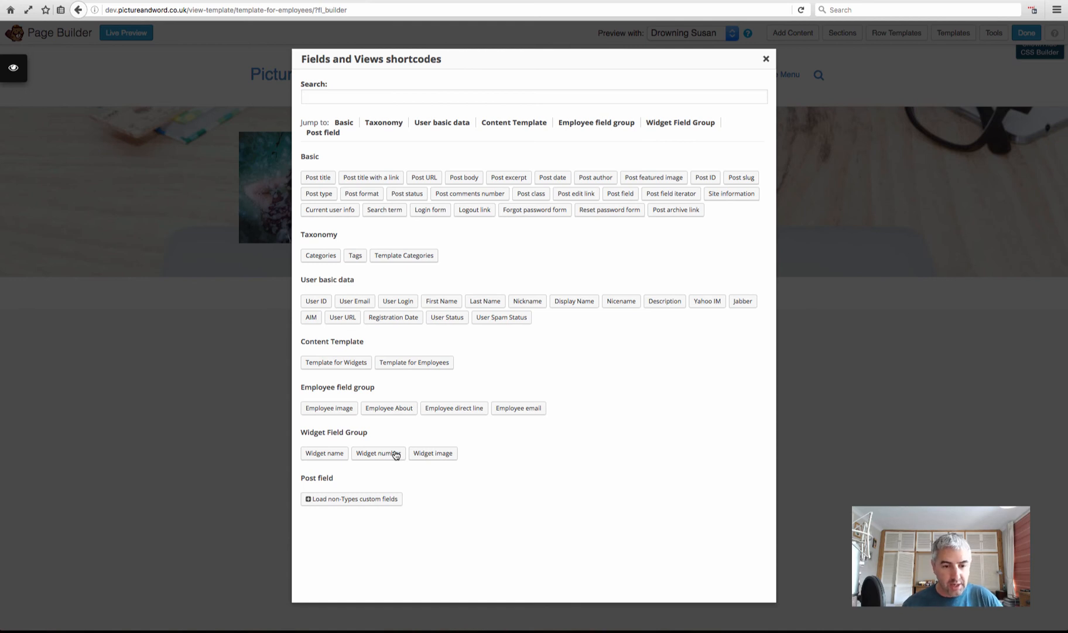
{"action": "left_click", "coordinate": [463, 410]}
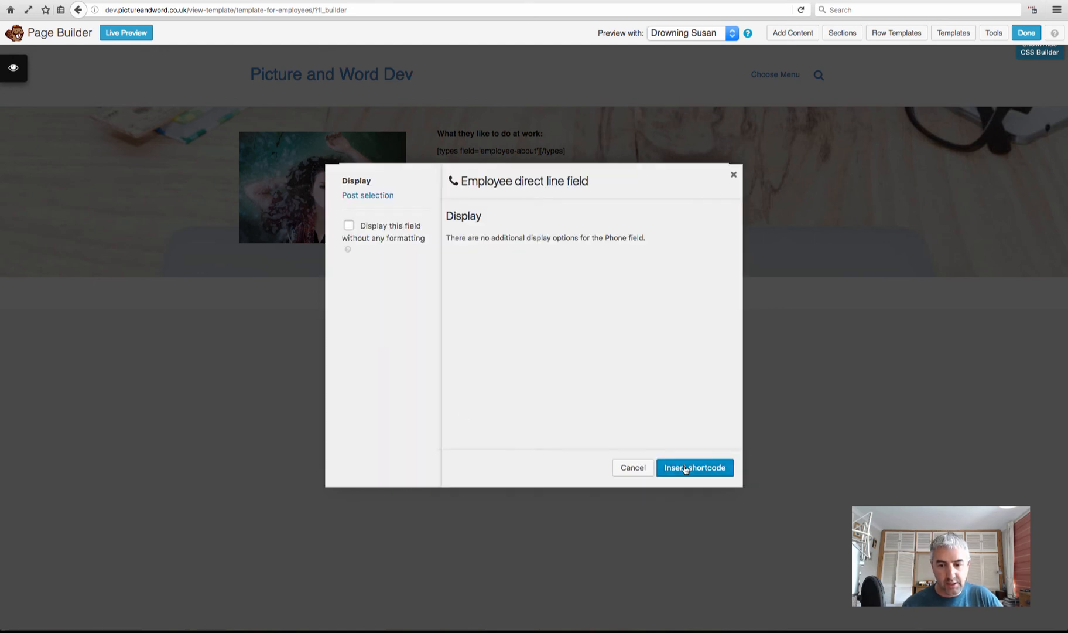
{"action": "left_click", "coordinate": [685, 468]}
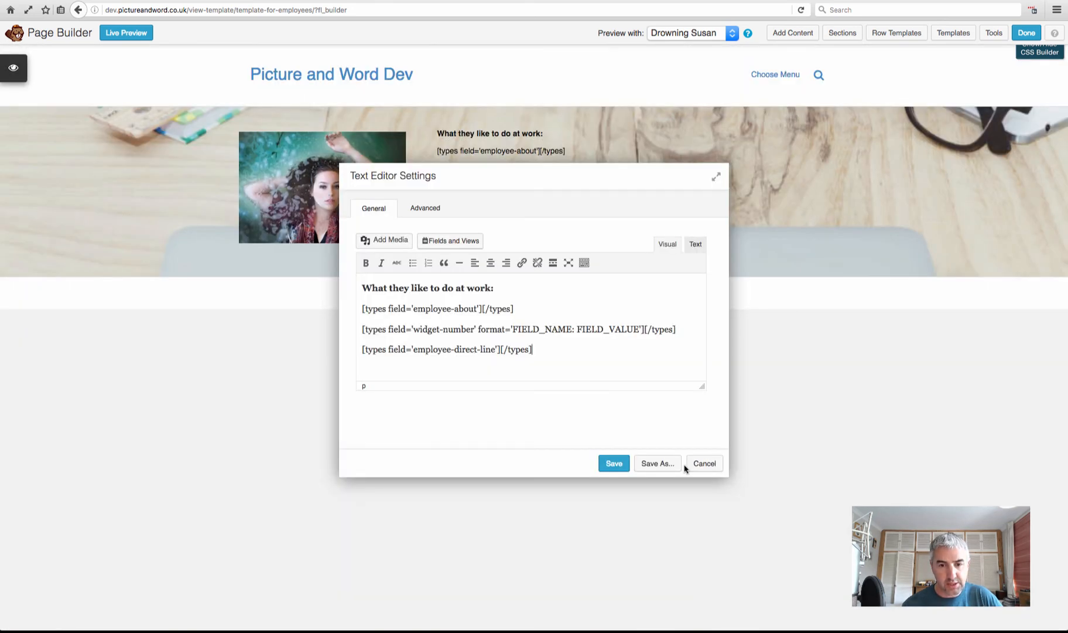
{"action": "left_click_drag", "start_coordinate": [676, 329], "coordinate": [361, 328]}
{"action": "key", "text": "BackSpace"}
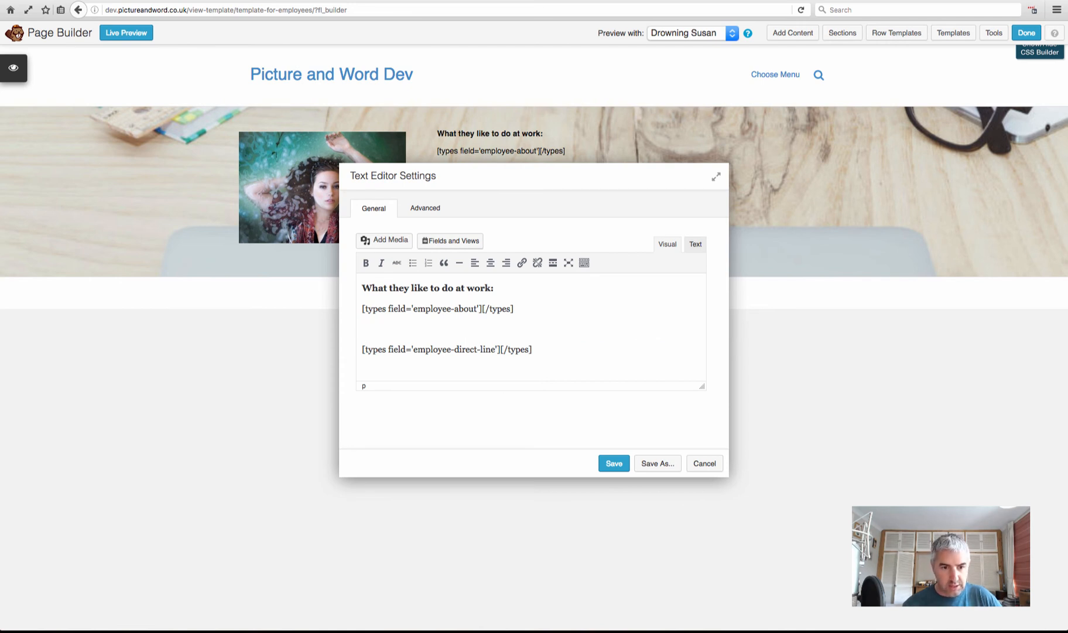
{"action": "type", "text": "Direct li"}
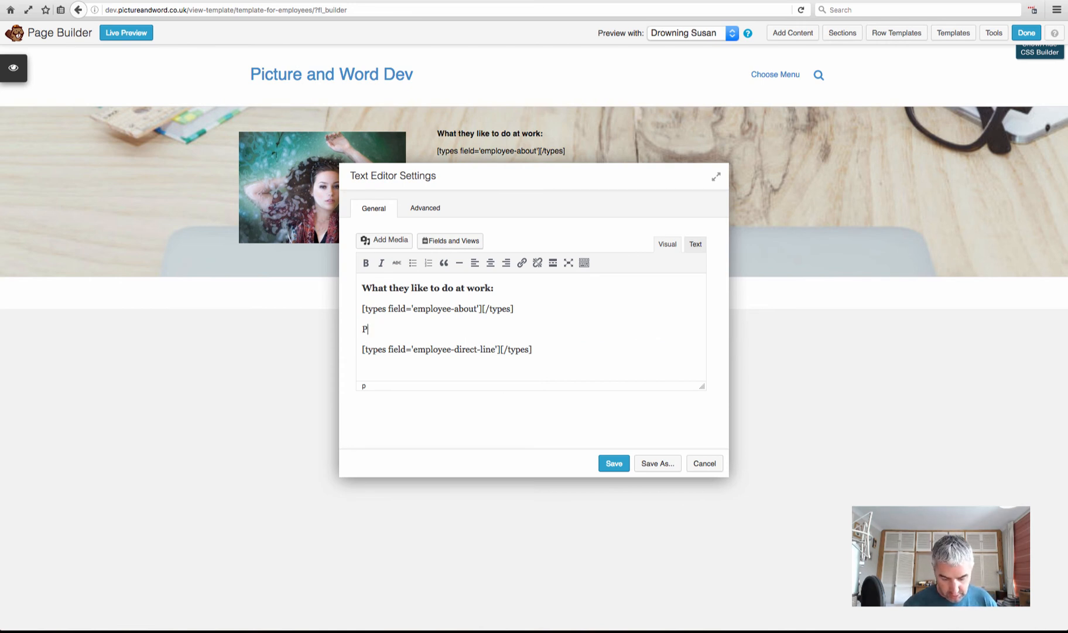
{"action": "type", "text": "n"}
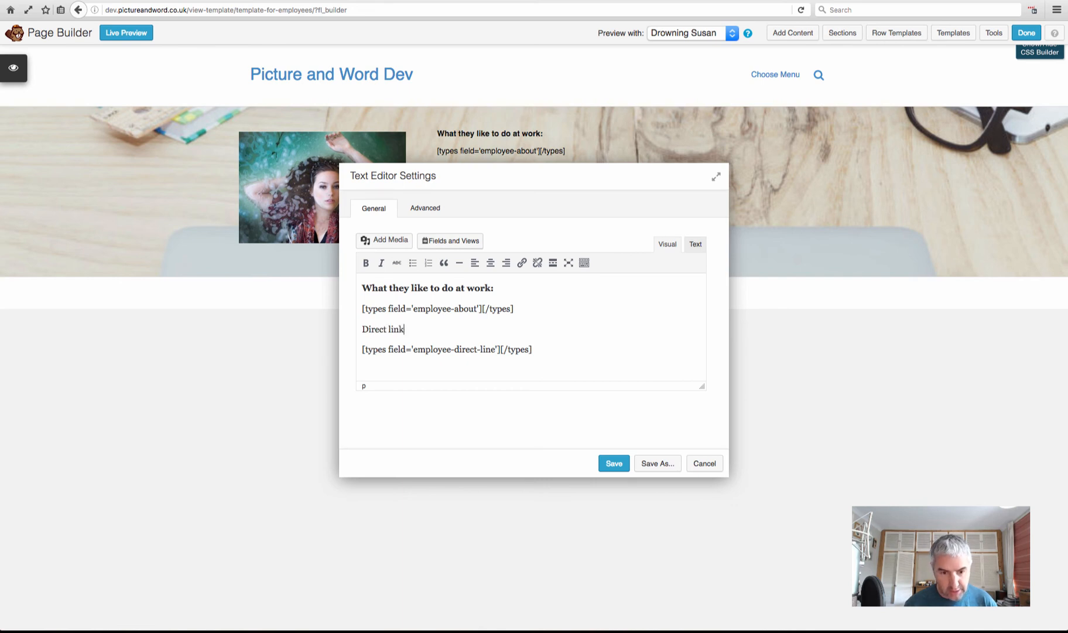
{"action": "type", "text": "e"}
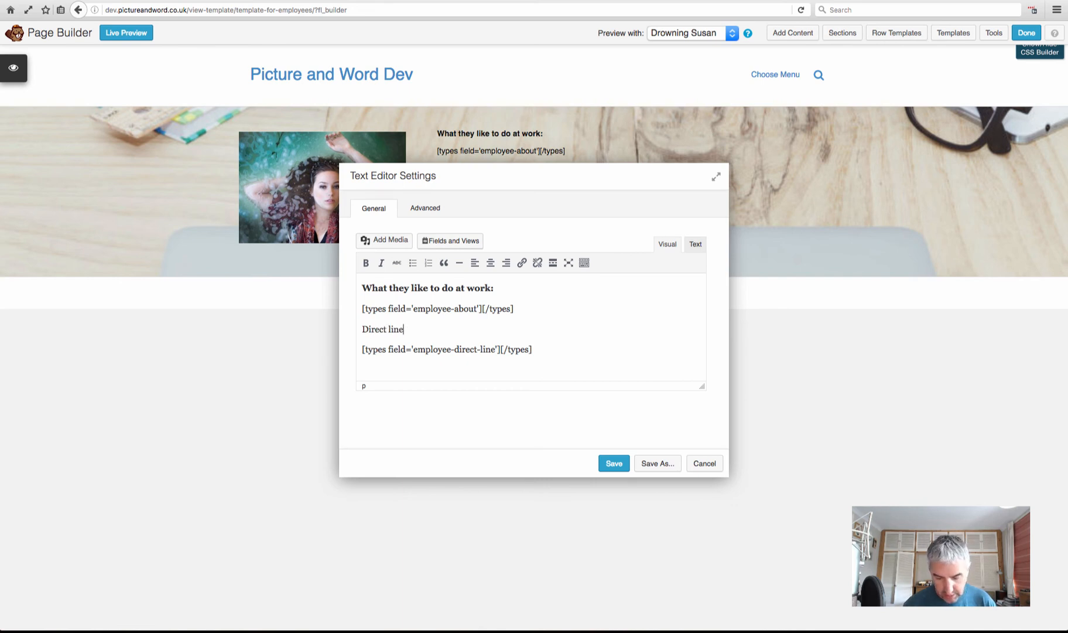
{"action": "type", "text": ":"}
{"action": "left_click_drag", "start_coordinate": [412, 329], "coordinate": [361, 330]}
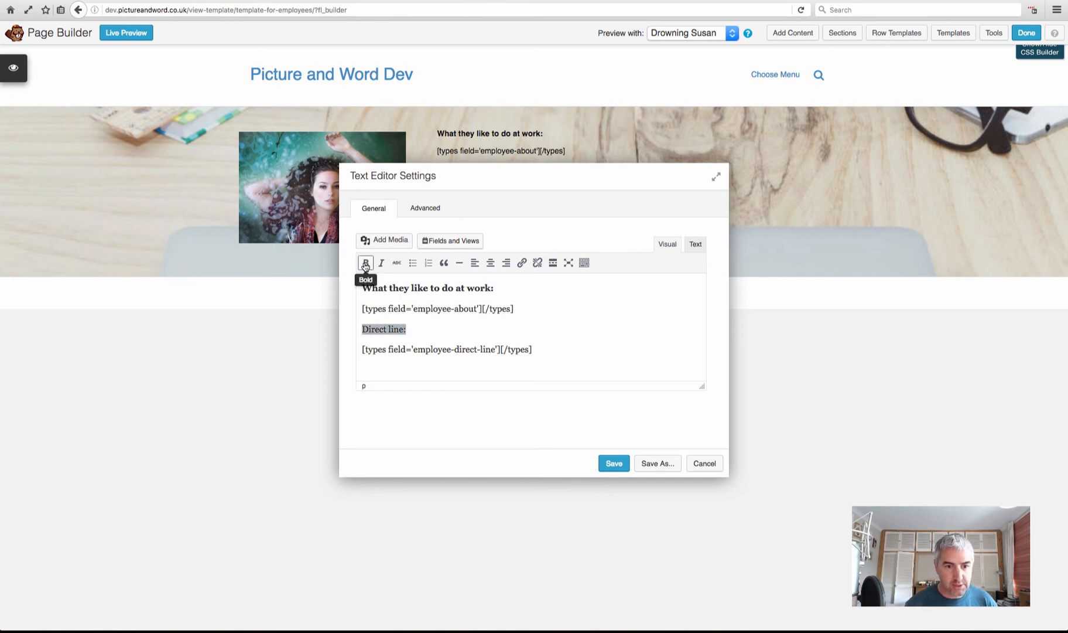
{"action": "left_click", "coordinate": [614, 463]}
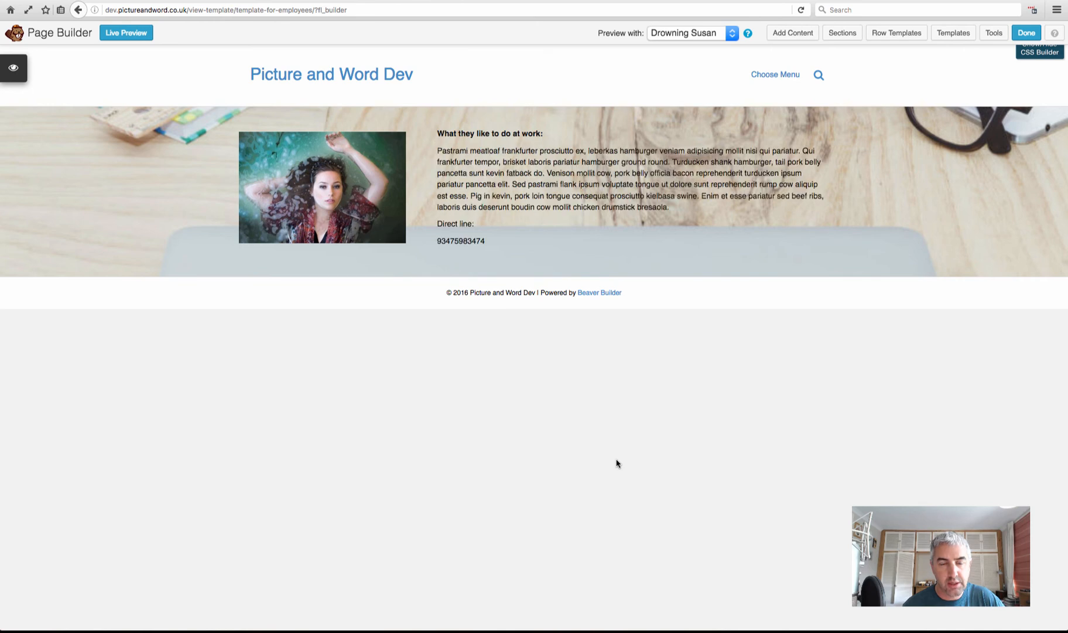
Make the 'Direct line:' label bold in the text module
{"action": "mouse_move", "coordinate": [486, 249]}
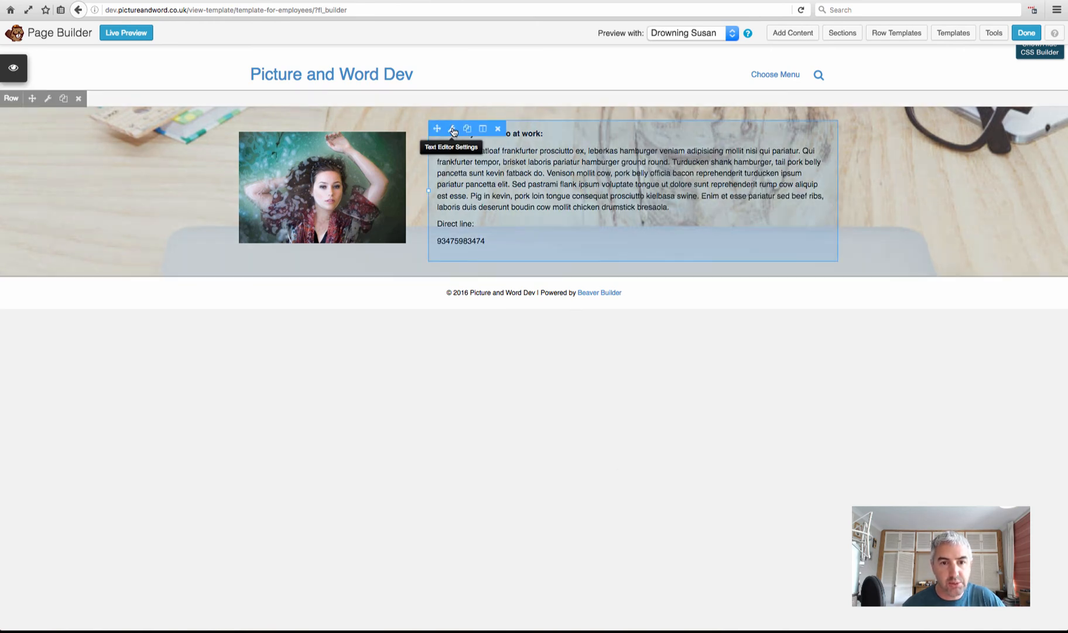
{"action": "left_click", "coordinate": [508, 214]}
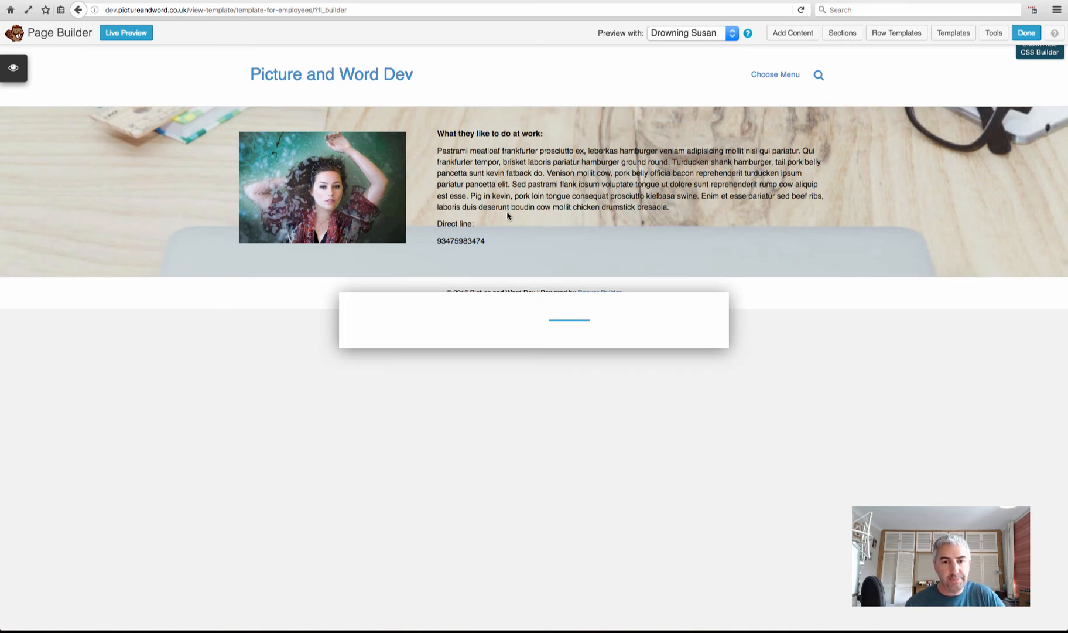
{"action": "left_click_drag", "start_coordinate": [413, 330], "coordinate": [361, 329]}
{"action": "left_click", "coordinate": [367, 264]}
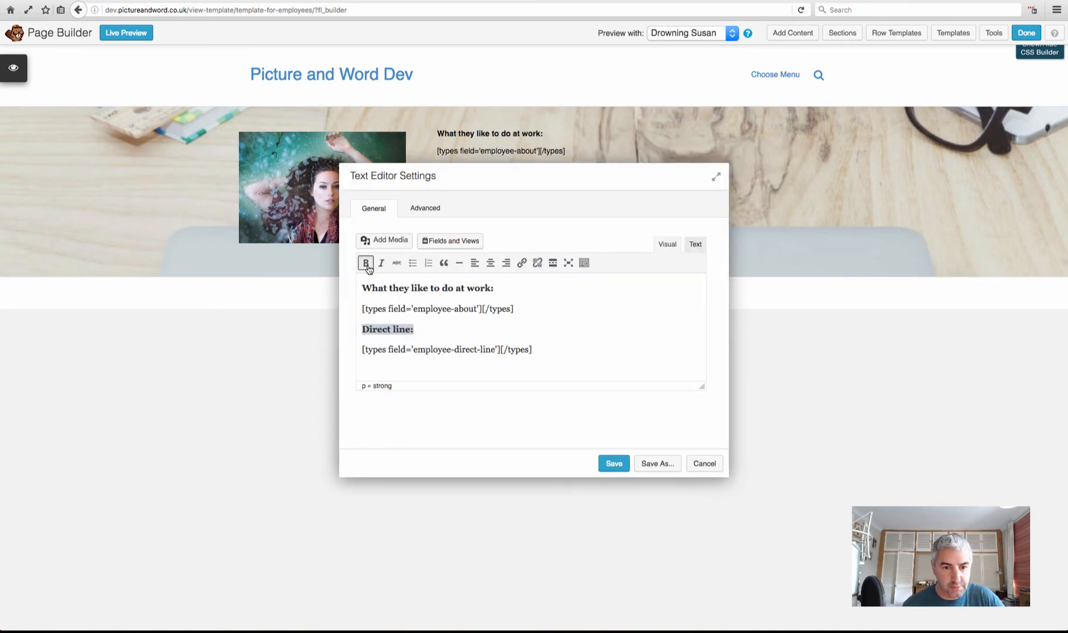
Start a new line after the last line and bring up the Fields and Views shortcode list
{"action": "left_click", "coordinate": [590, 360]}
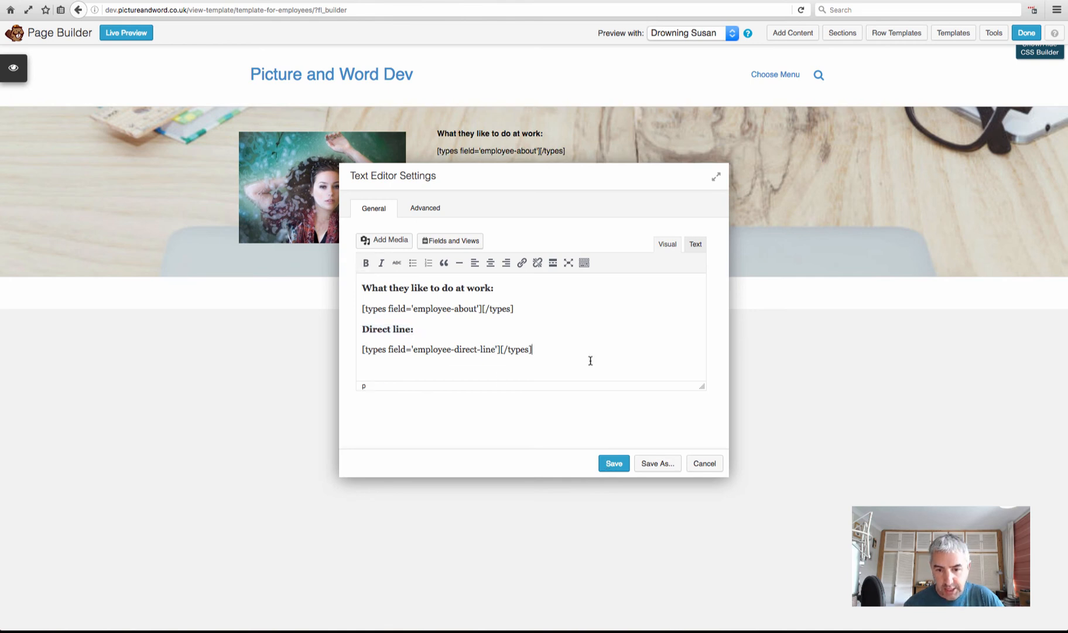
{"action": "key", "text": "Return"}
{"action": "left_click", "coordinate": [447, 242]}
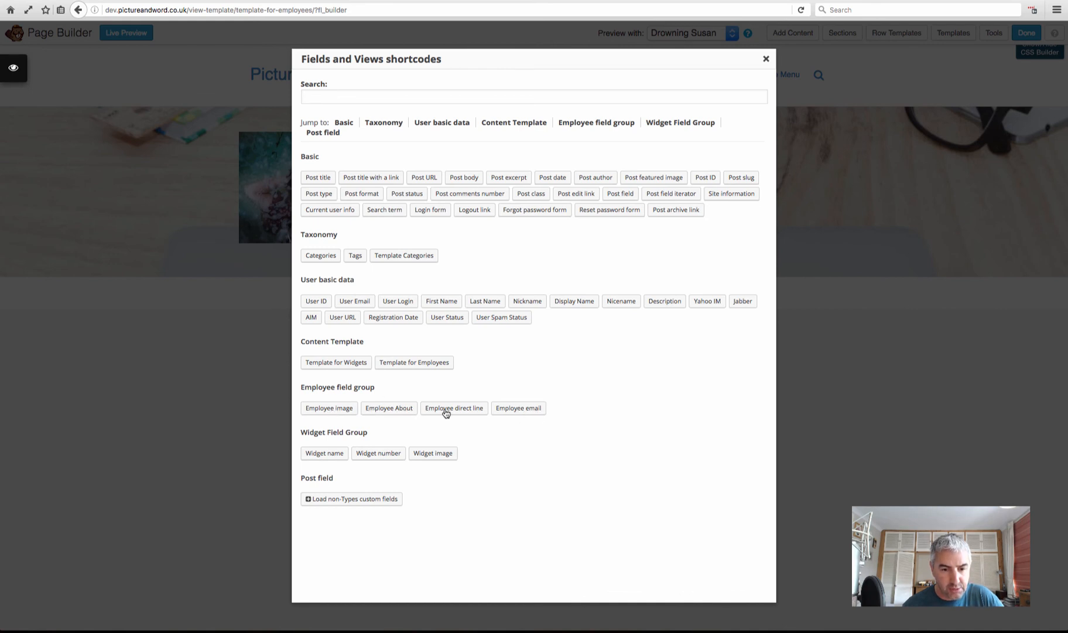
Insert the Employee email field with a bold 'email:' label and save the text
{"action": "left_click", "coordinate": [531, 411]}
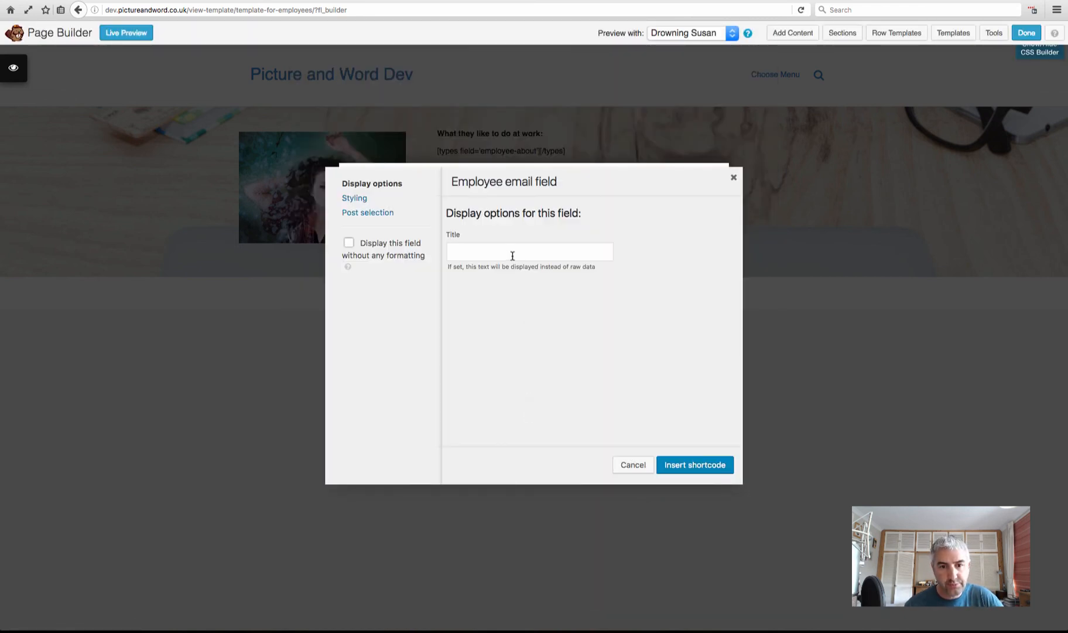
{"action": "left_click", "coordinate": [694, 465]}
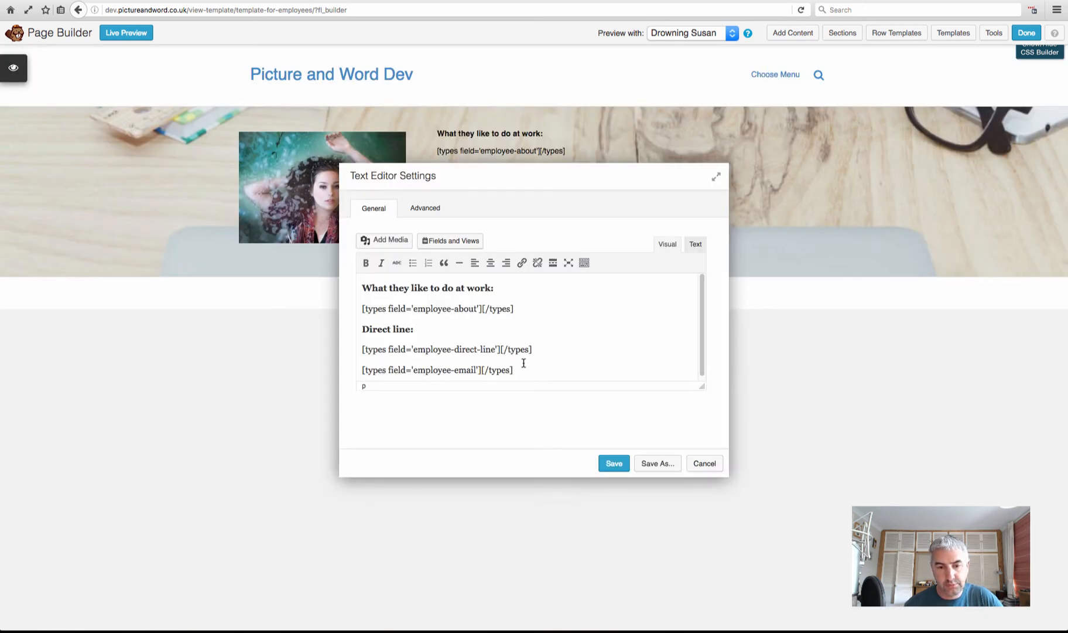
{"action": "left_click", "coordinate": [547, 350]}
{"action": "key", "text": "Return"}
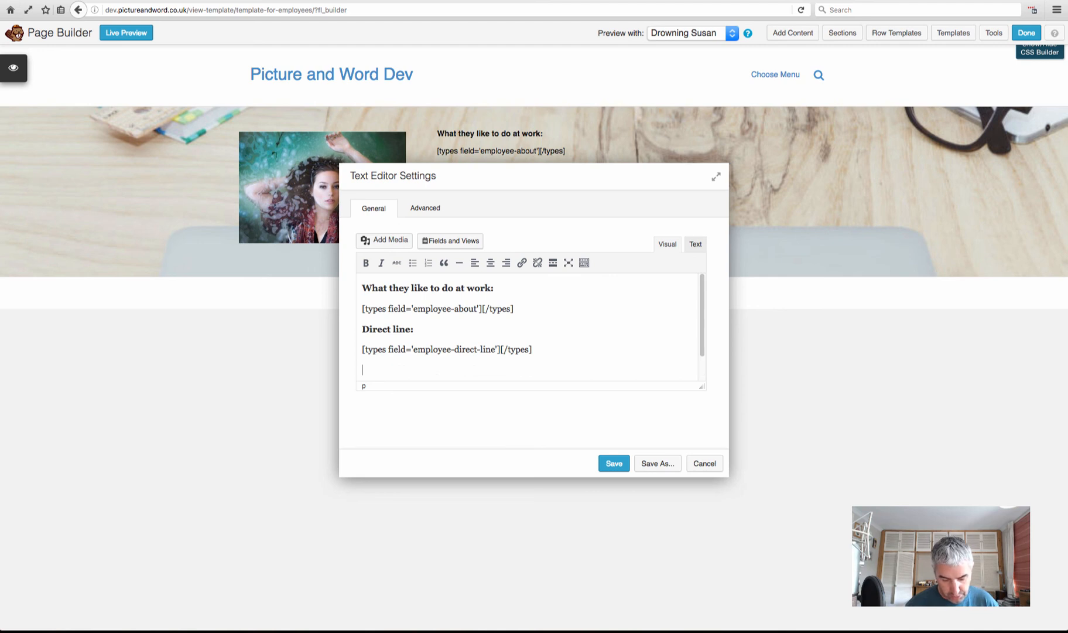
{"action": "type", "text": "email"}
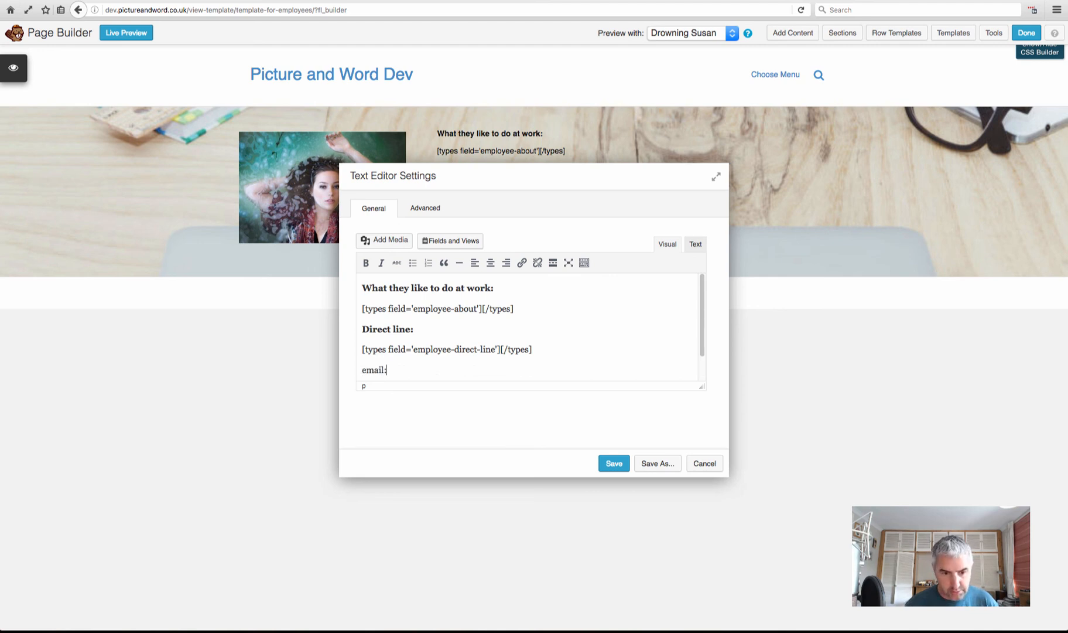
{"action": "type", "text": ":"}
{"action": "left_click_drag", "start_coordinate": [398, 370], "coordinate": [356, 370]}
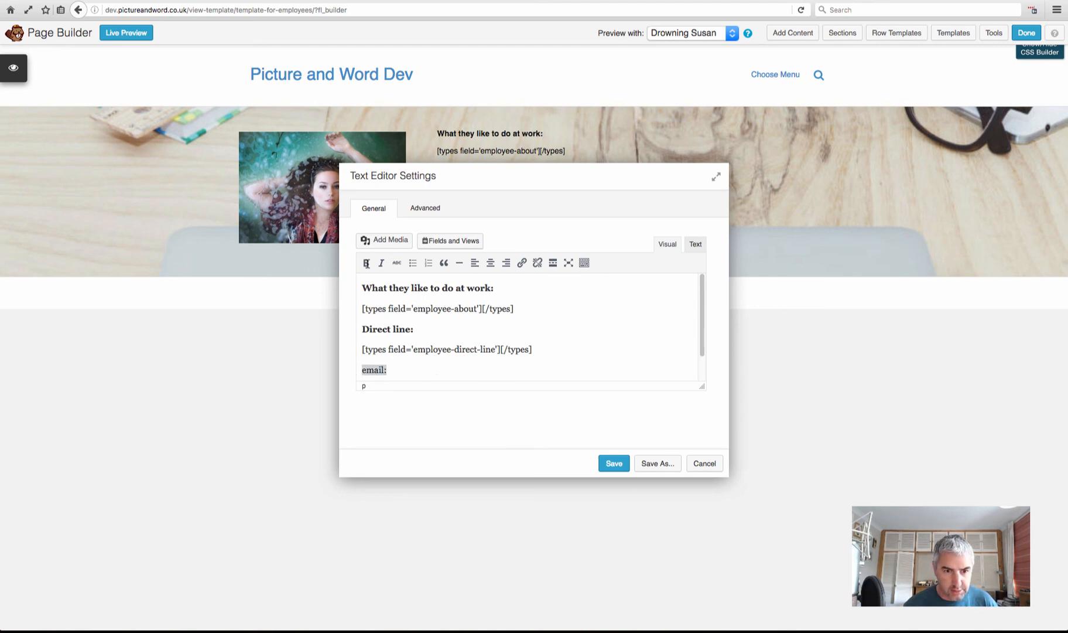
{"action": "left_click", "coordinate": [366, 263]}
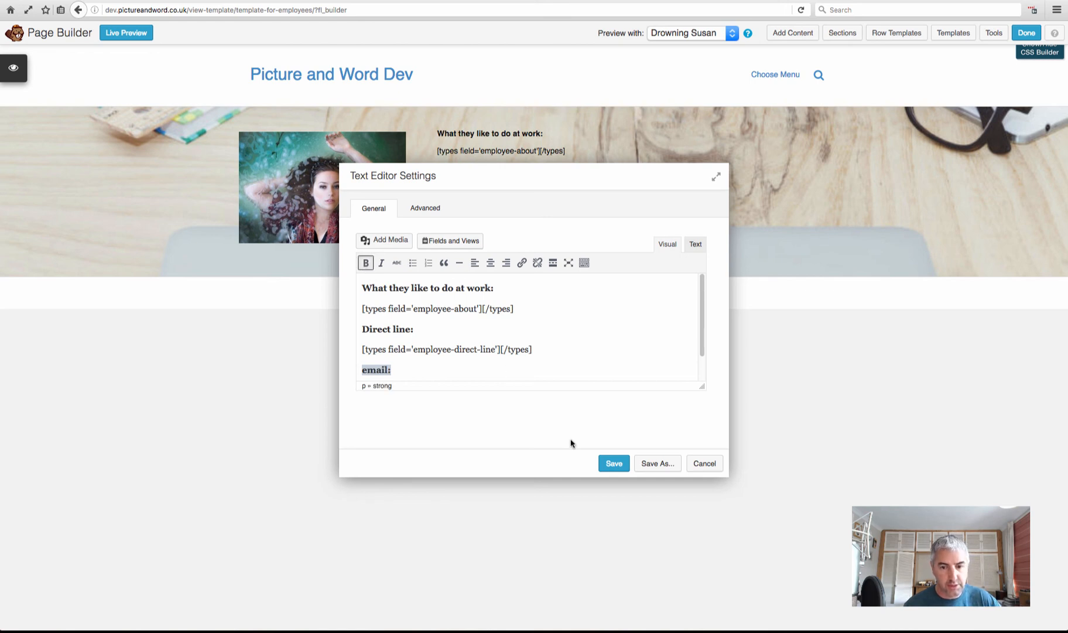
{"action": "left_click", "coordinate": [614, 465]}
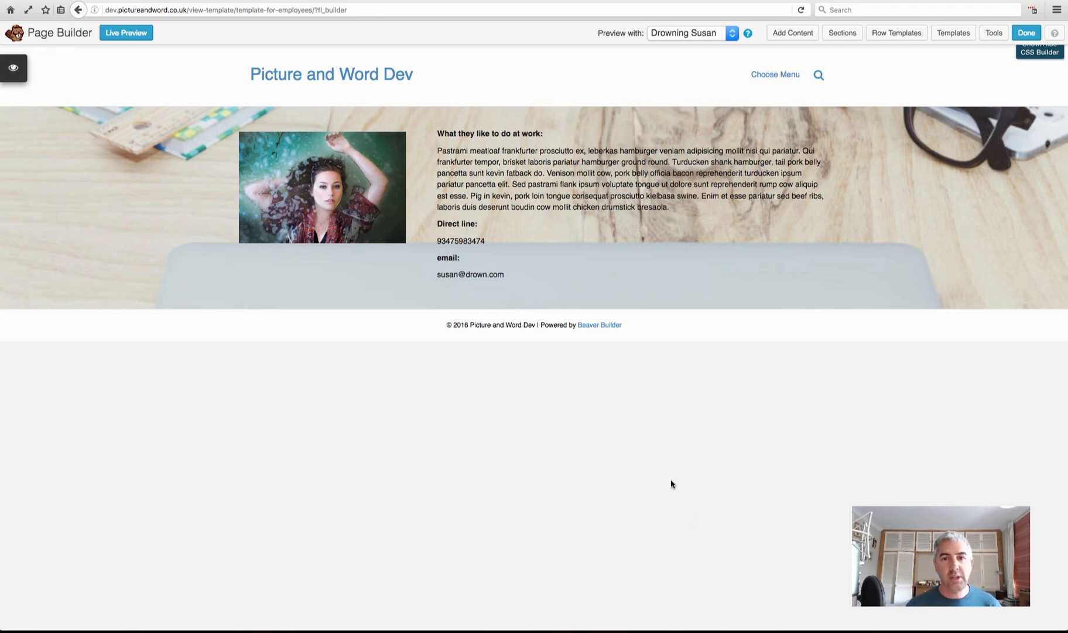
Preview the template with each remaining employee's data in turn, then choose Done
{"action": "left_click", "coordinate": [693, 36]}
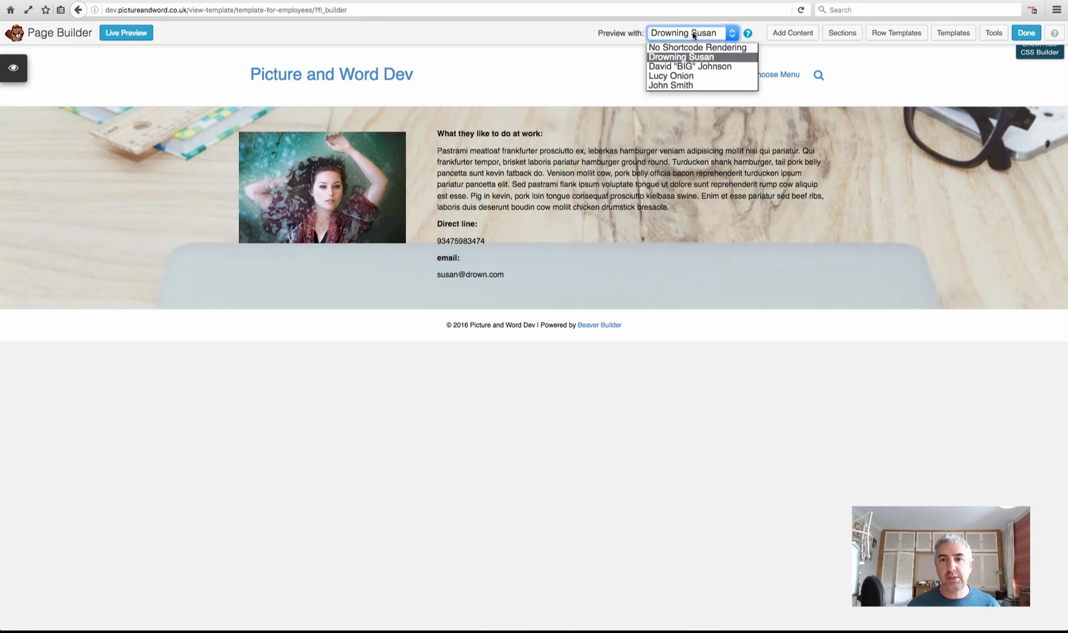
{"action": "left_click", "coordinate": [688, 68]}
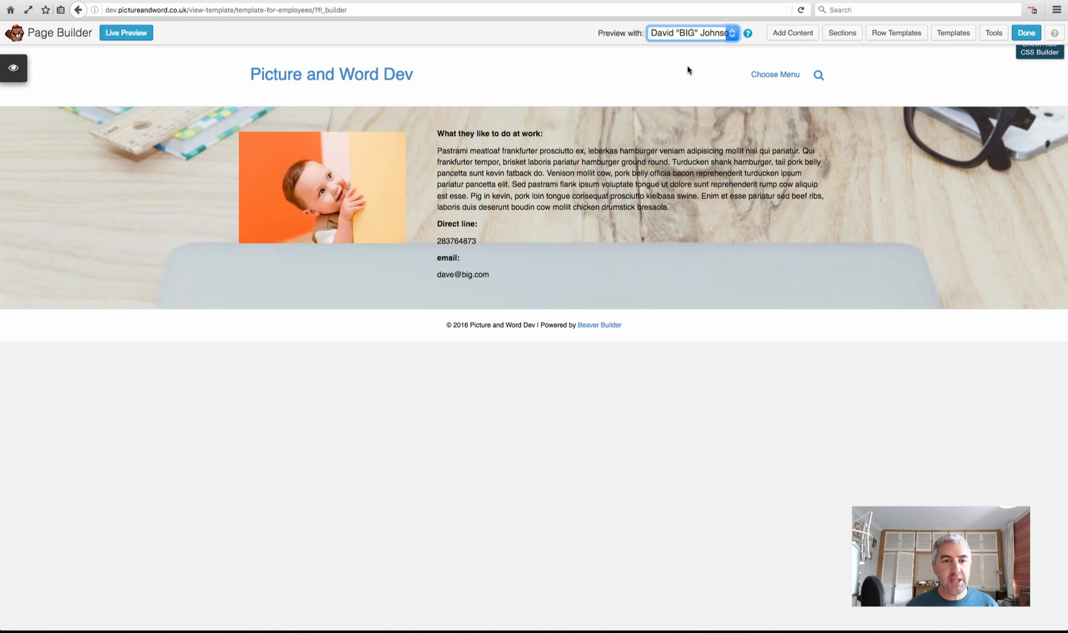
{"action": "left_click", "coordinate": [683, 35]}
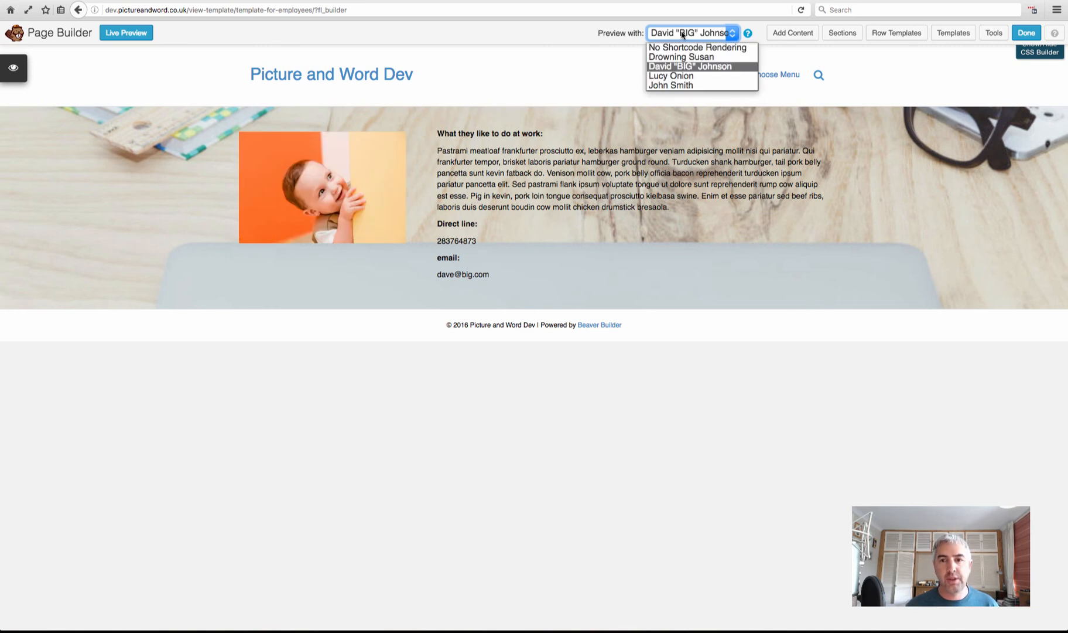
{"action": "left_click", "coordinate": [685, 77]}
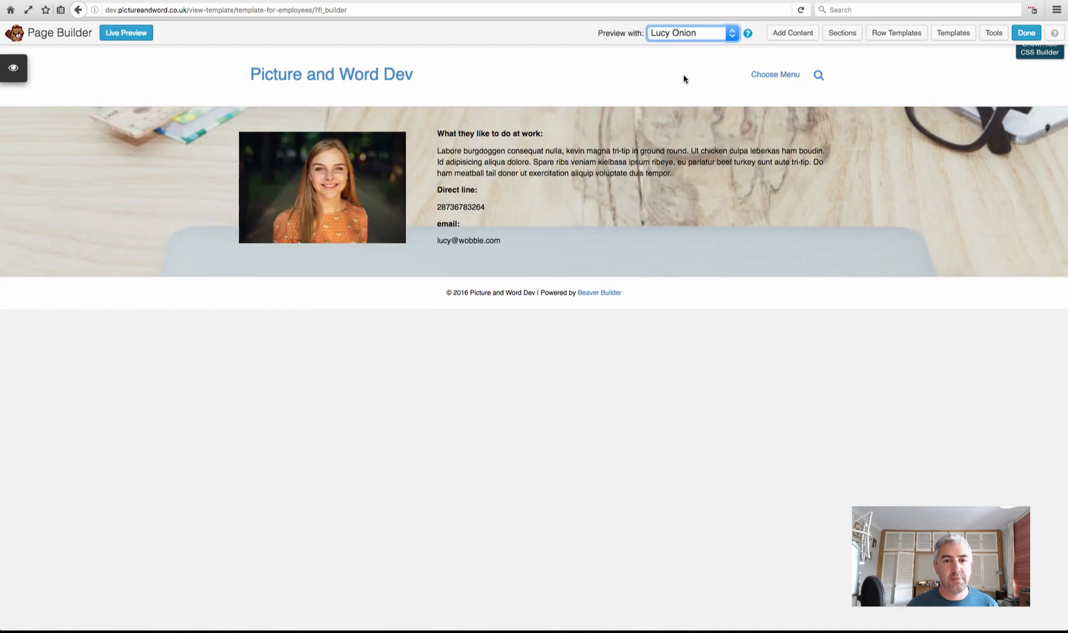
{"action": "left_click", "coordinate": [677, 36]}
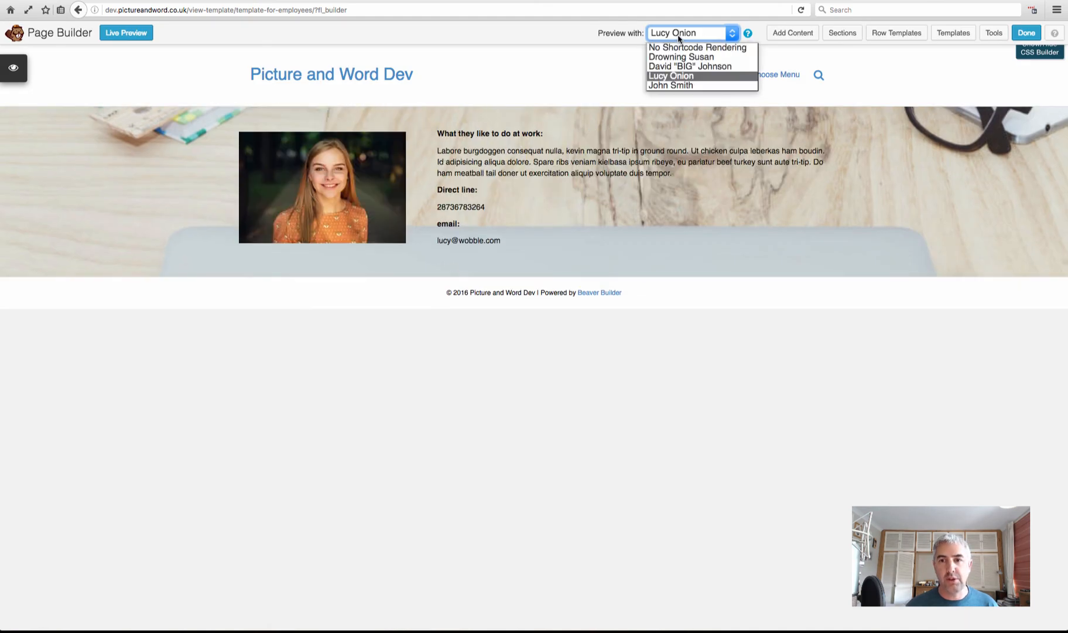
{"action": "left_click", "coordinate": [681, 85]}
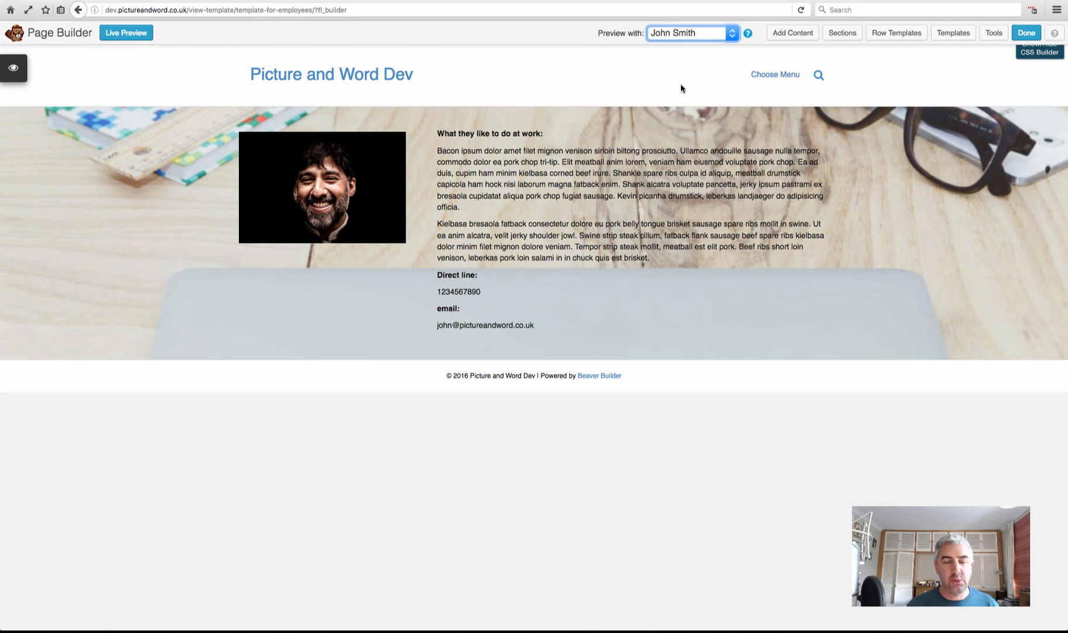
{"action": "left_click", "coordinate": [1029, 35]}
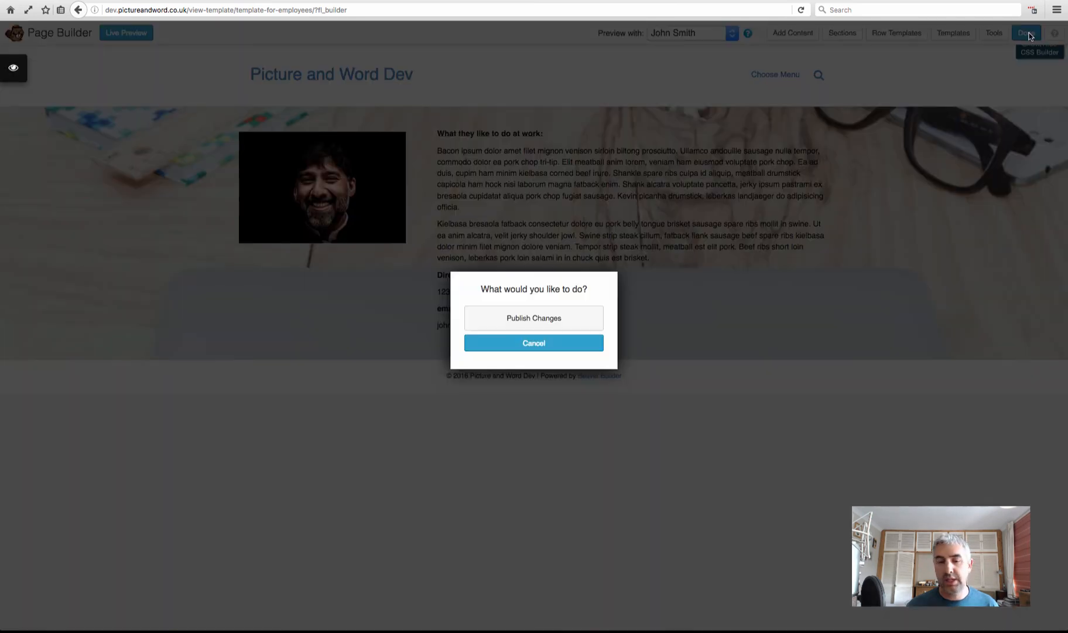
Publish the template changes and go to the Employees list
{"action": "left_click", "coordinate": [543, 317]}
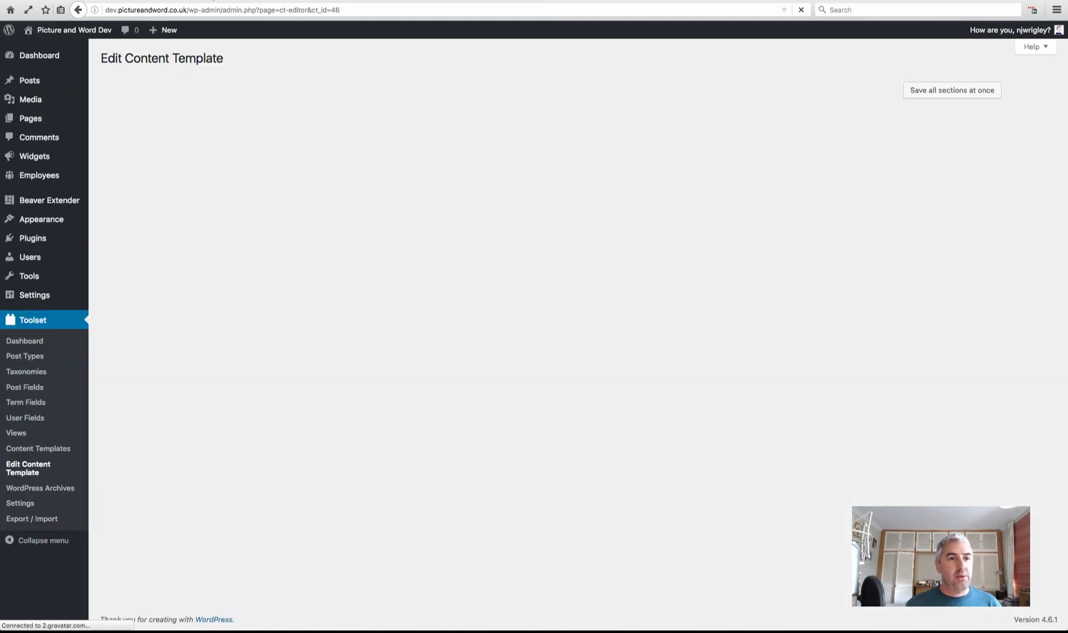
{"action": "mouse_move", "coordinate": [52, 182]}
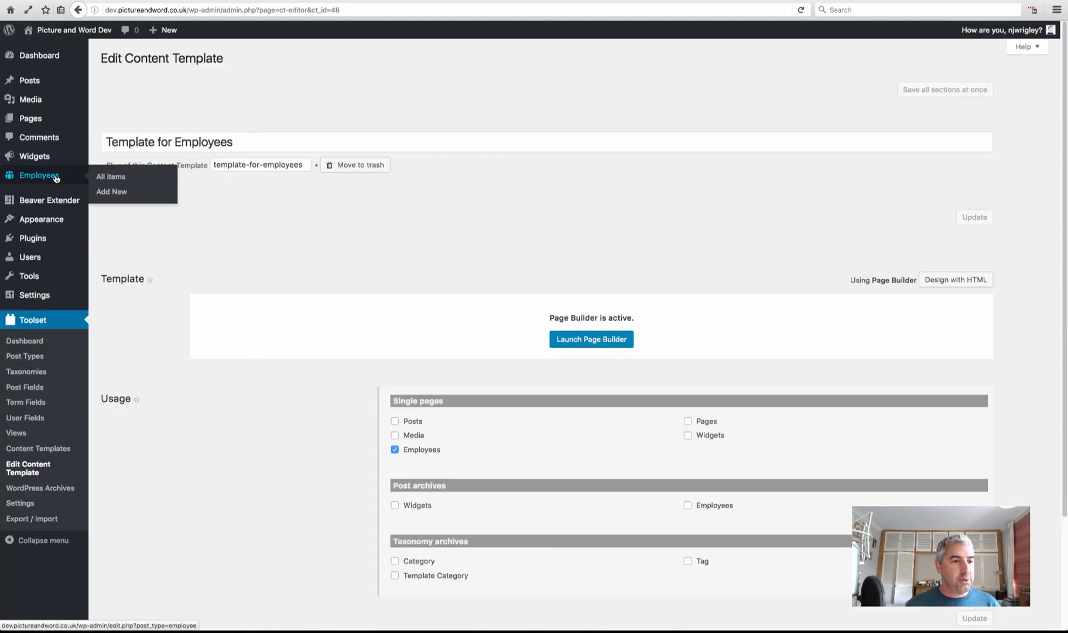
{"action": "left_click", "coordinate": [111, 178]}
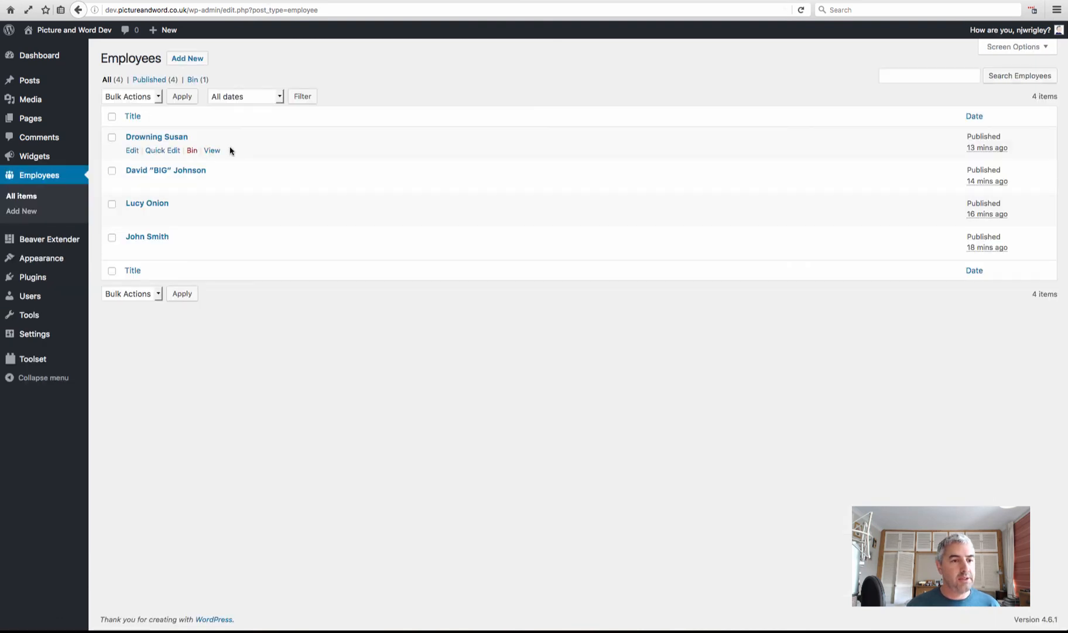
Open each employee's View link in a new browser tab
{"action": "mouse_move", "coordinate": [144, 240]}
{"action": "right_click", "coordinate": [210, 254]}
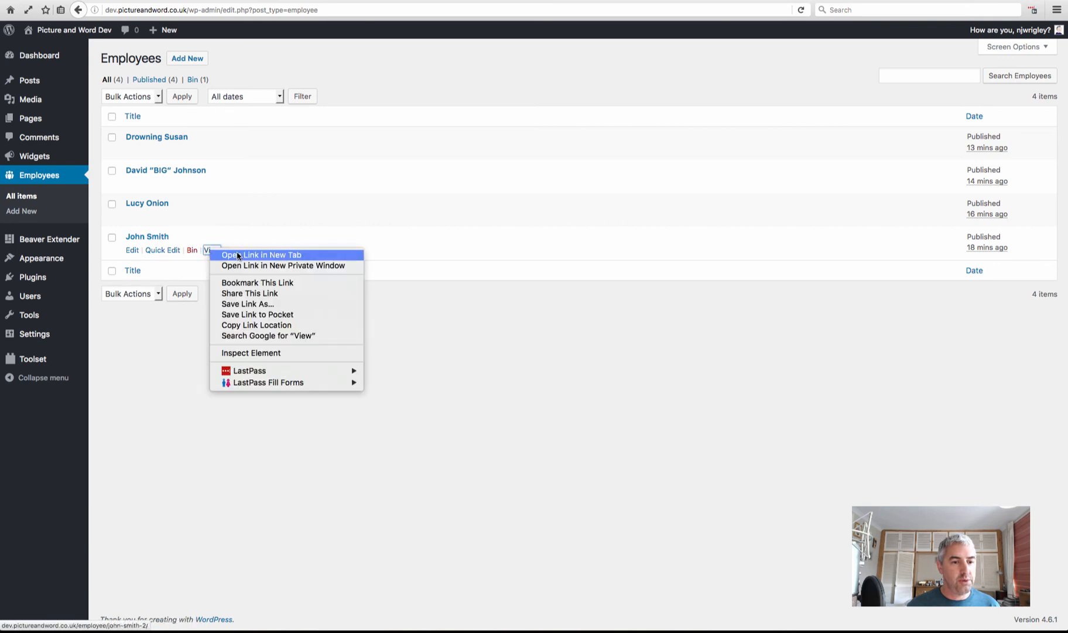
{"action": "left_click", "coordinate": [236, 255]}
{"action": "right_click", "coordinate": [215, 219]}
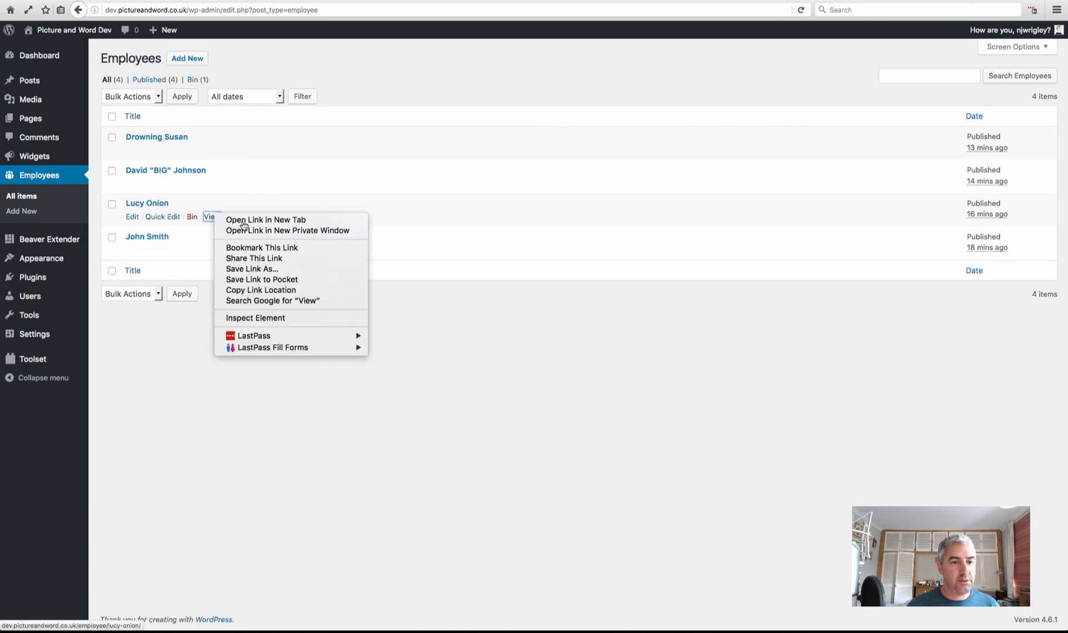
{"action": "left_click", "coordinate": [242, 221]}
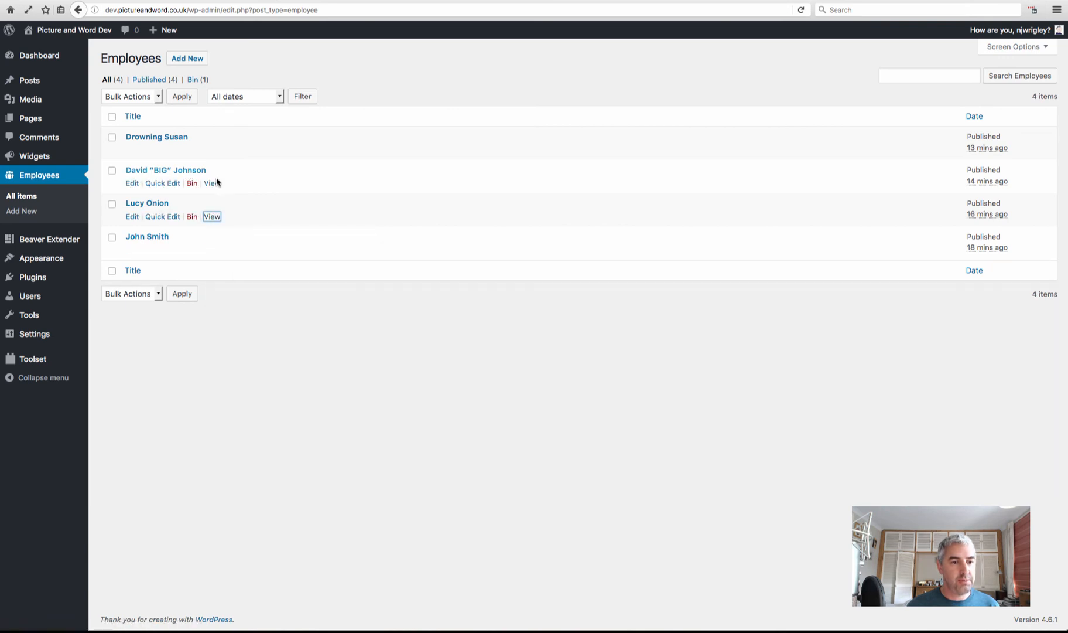
{"action": "right_click", "coordinate": [212, 184]}
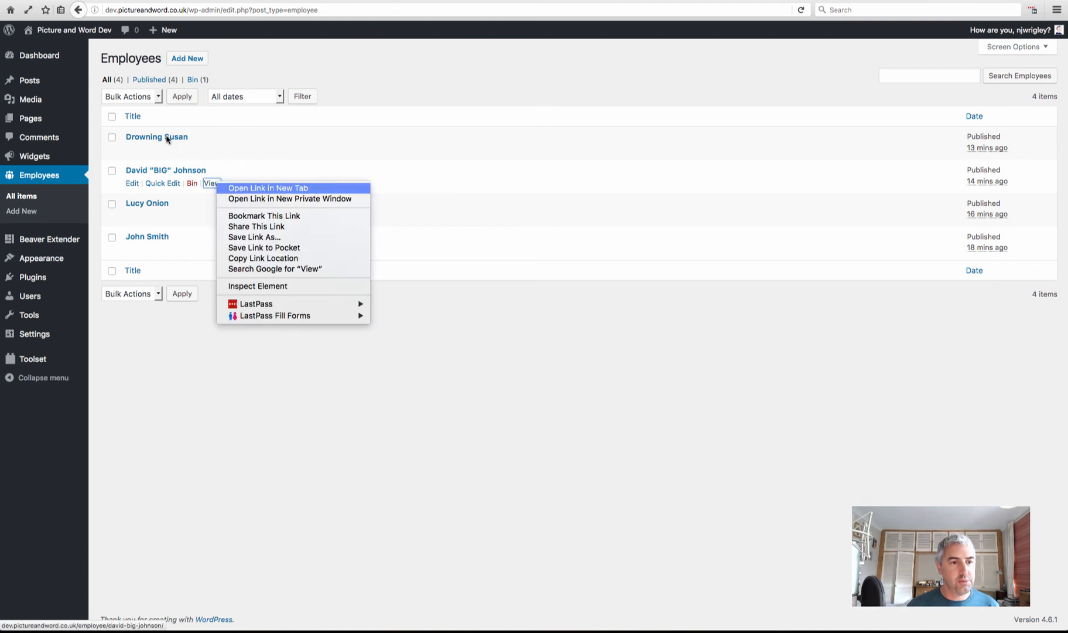
{"action": "key", "text": "Return"}
{"action": "mouse_move", "coordinate": [167, 138]}
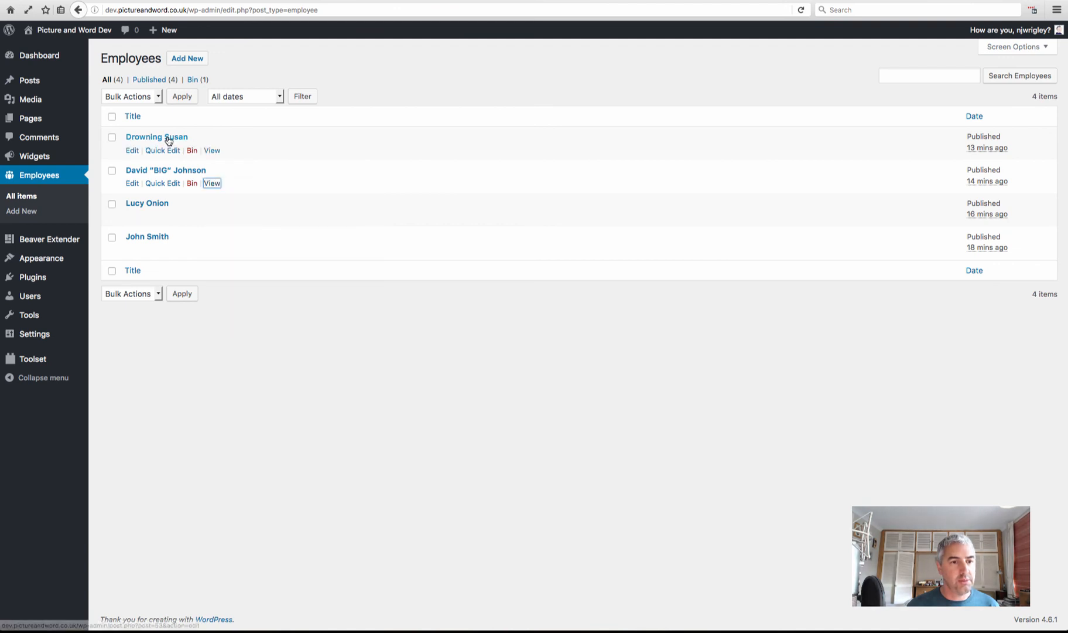
{"action": "right_click", "coordinate": [212, 150]}
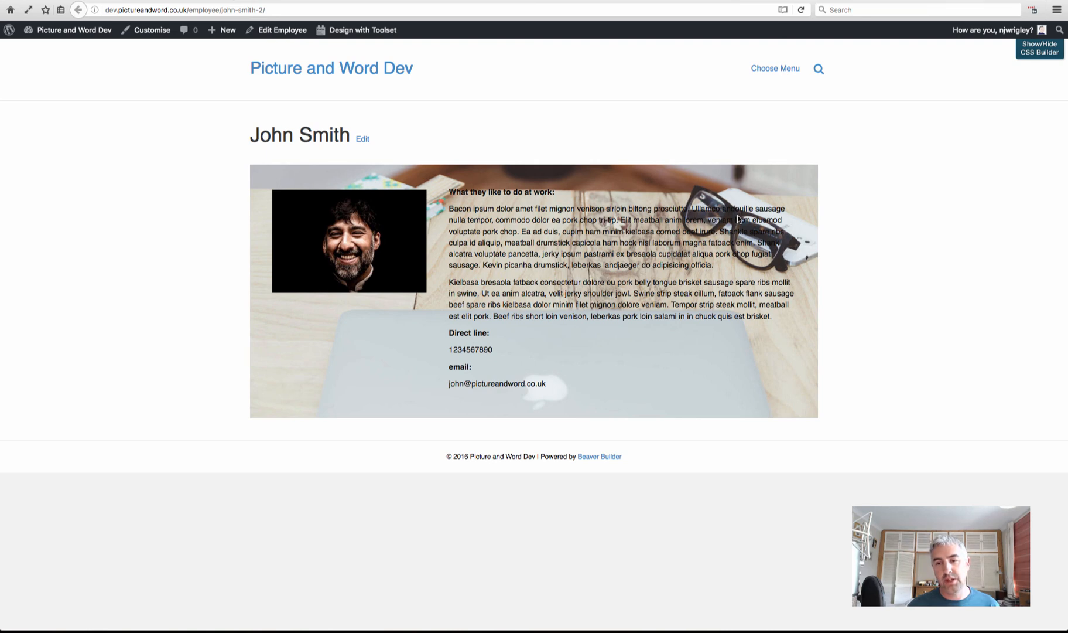
Switch through the employee page tabs, checking each page's photo, About text, direct line and email
{"action": "left_click_drag", "start_coordinate": [1065, 214], "coordinate": [1063, 245]}
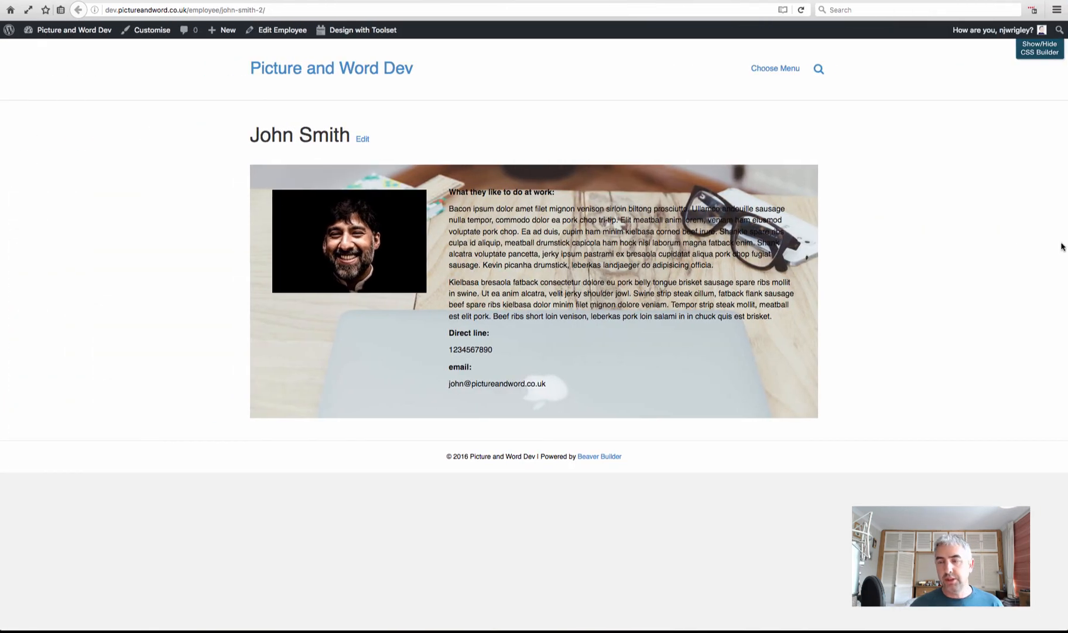
{"action": "left_click", "coordinate": [319, 0]}
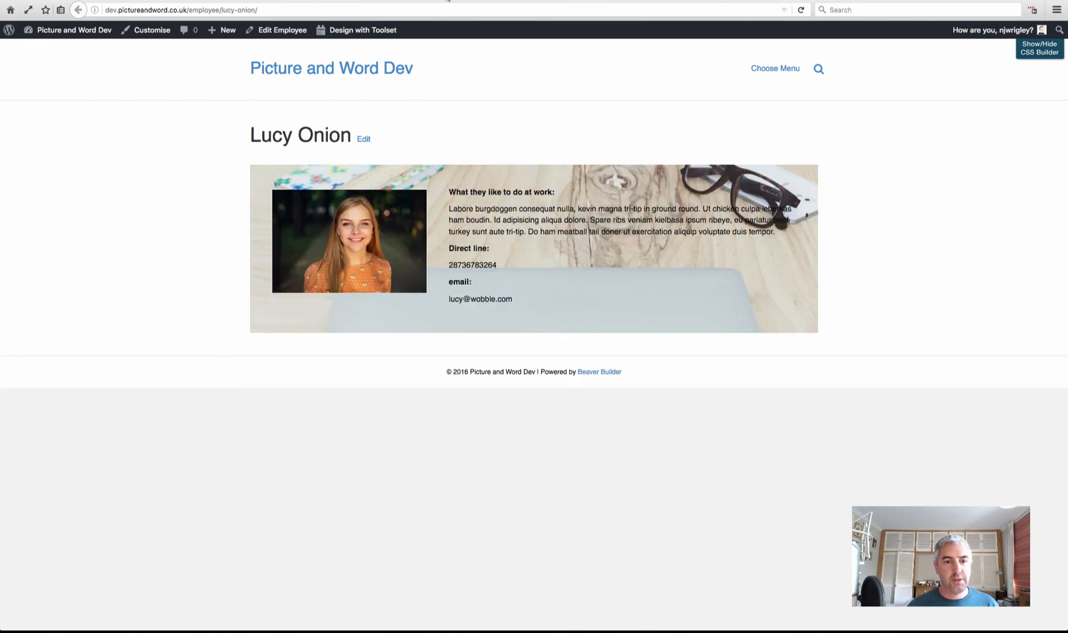
{"action": "left_click", "coordinate": [448, 0]}
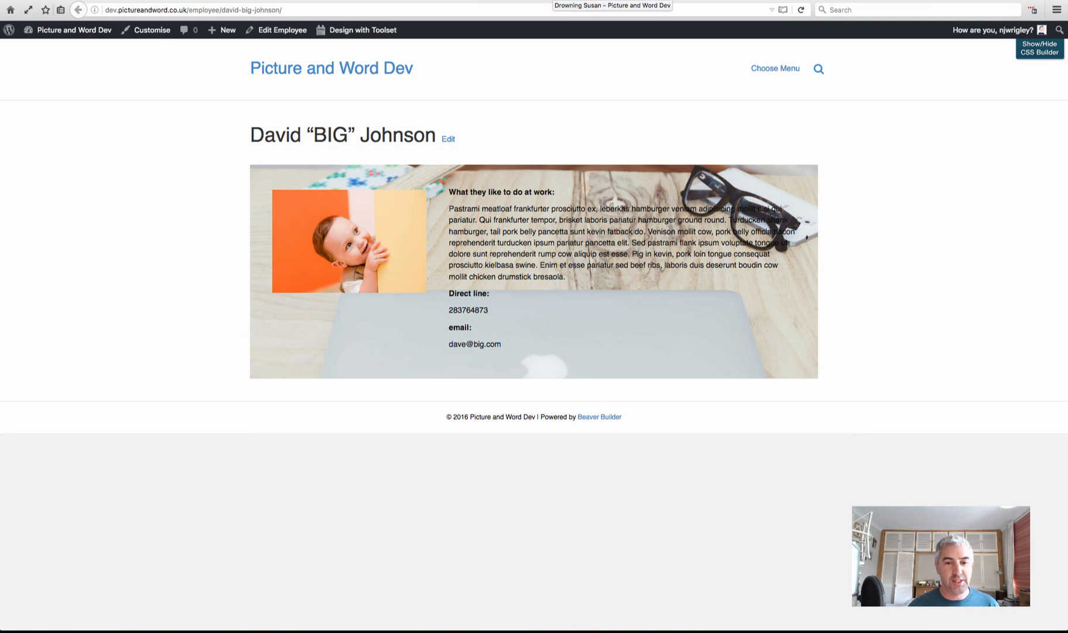
{"action": "left_click", "coordinate": [580, 0]}
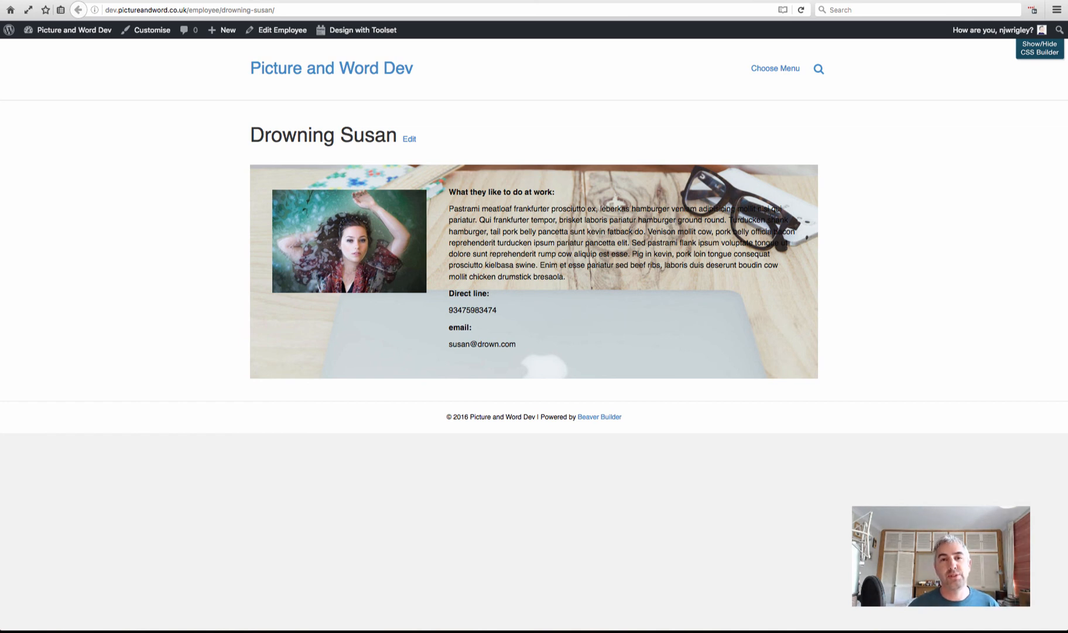
{"action": "left_click", "coordinate": [660, 1]}
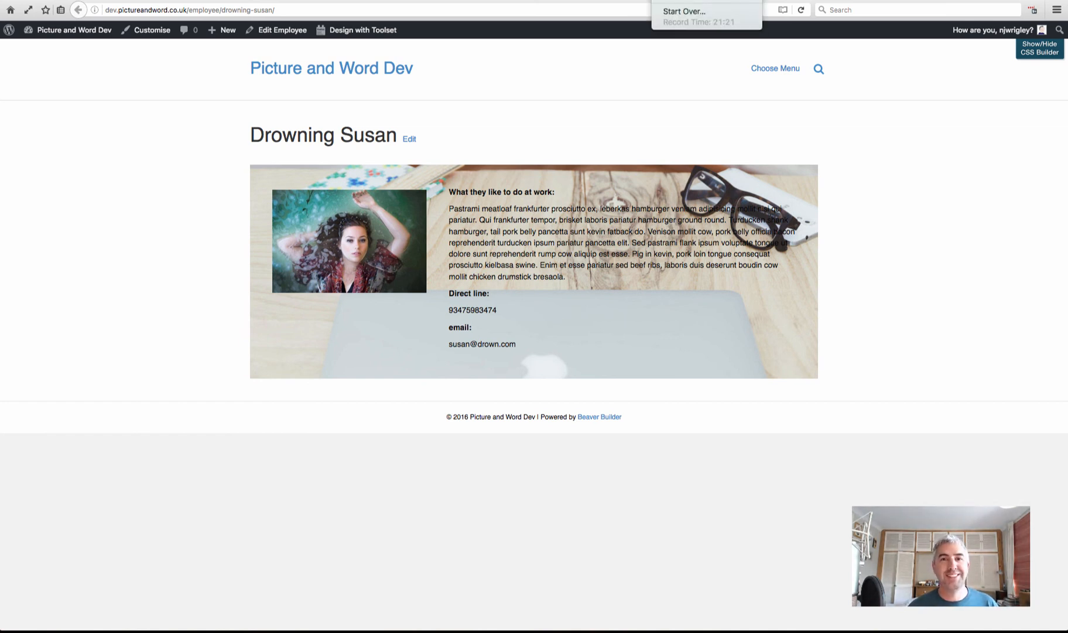